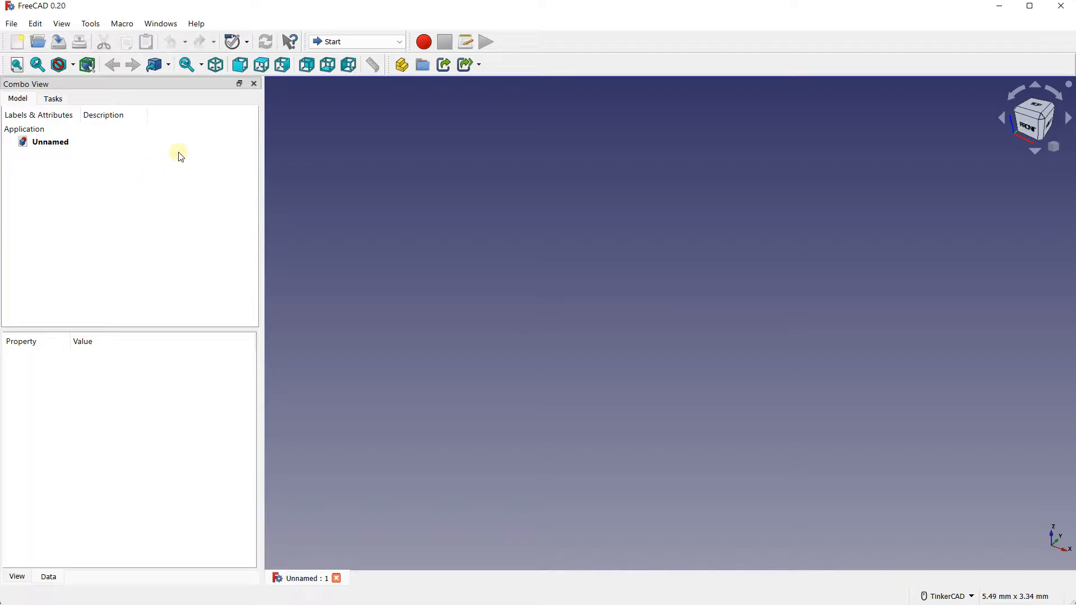
Step: Switch to the Part Design workbench after briefly activating the Sketcher workbench
left_click(350, 41)
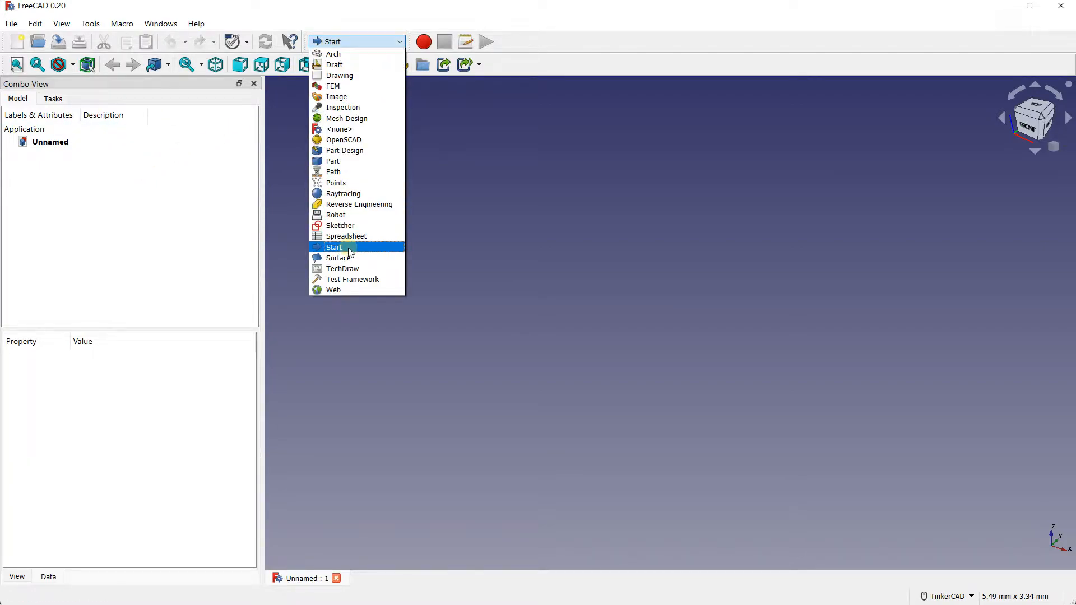
left_click(329, 226)
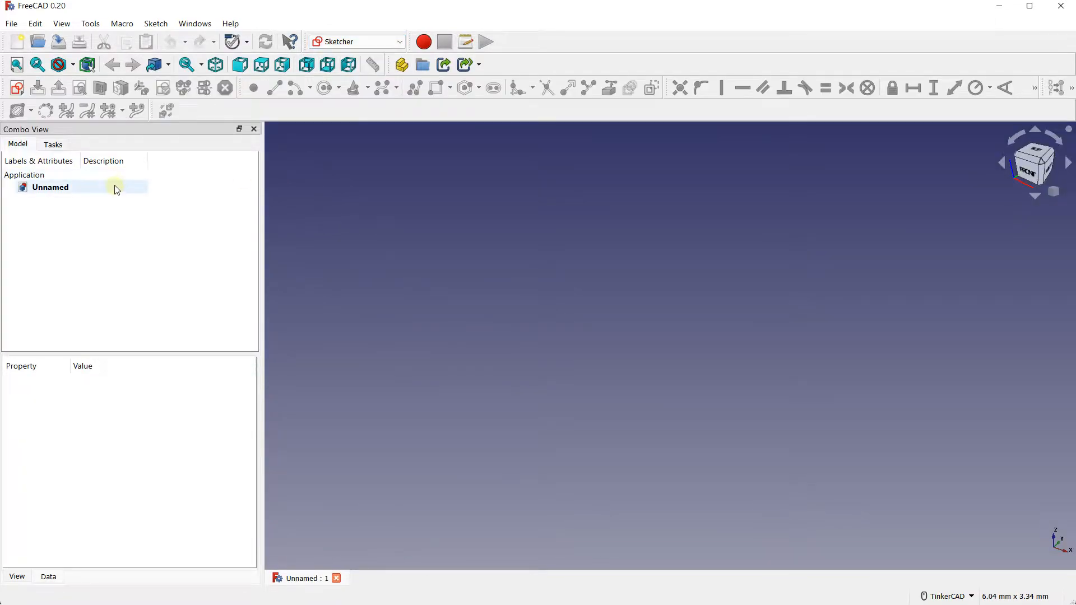
left_click(349, 44)
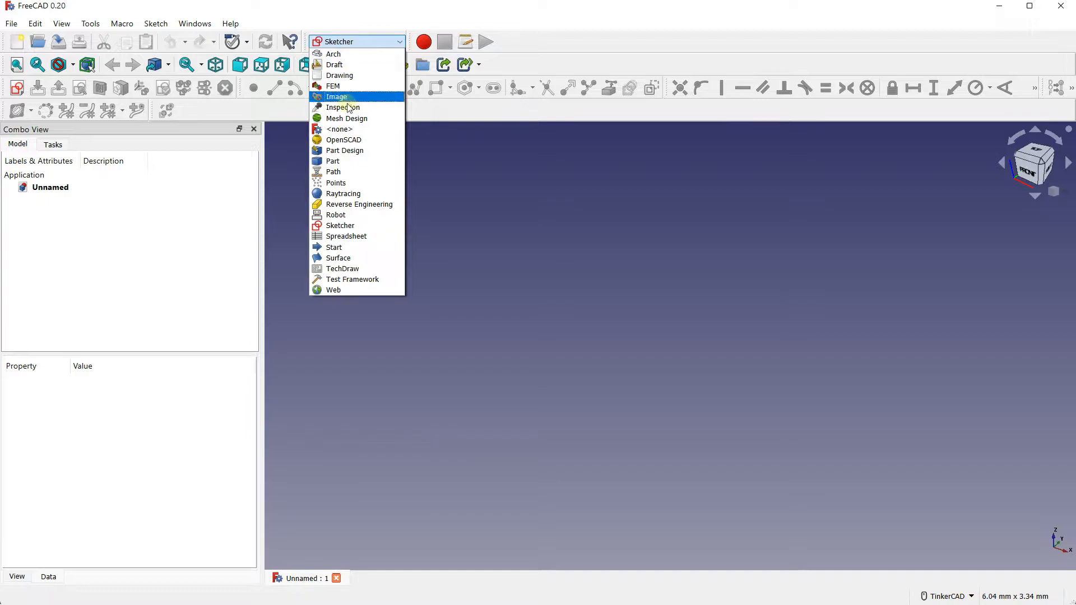
left_click(345, 151)
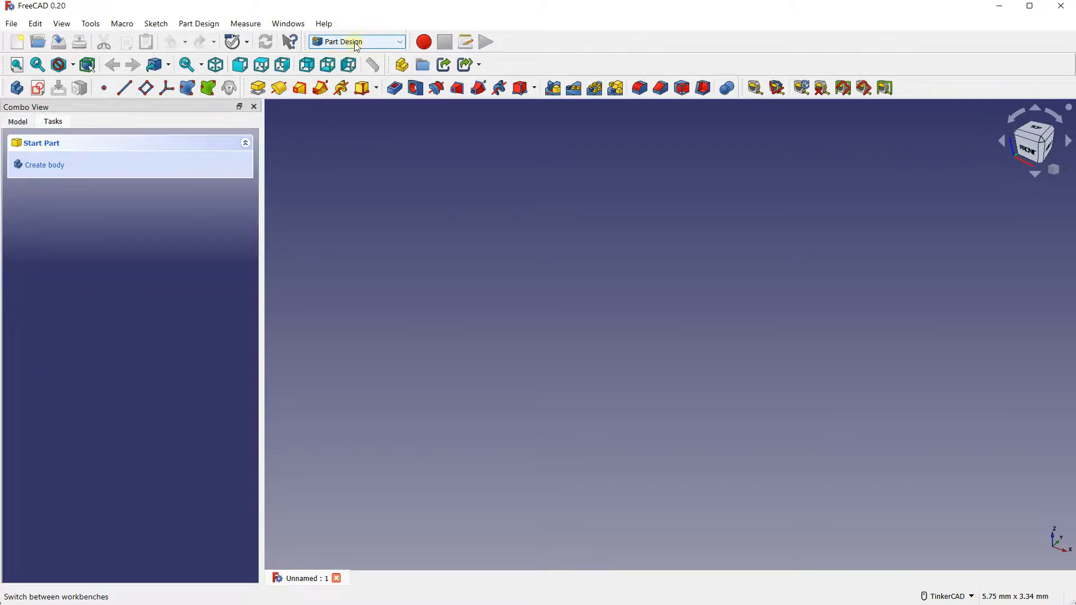
Step: Create a new body and start a sketch on its XY base plane
left_click(16, 89)
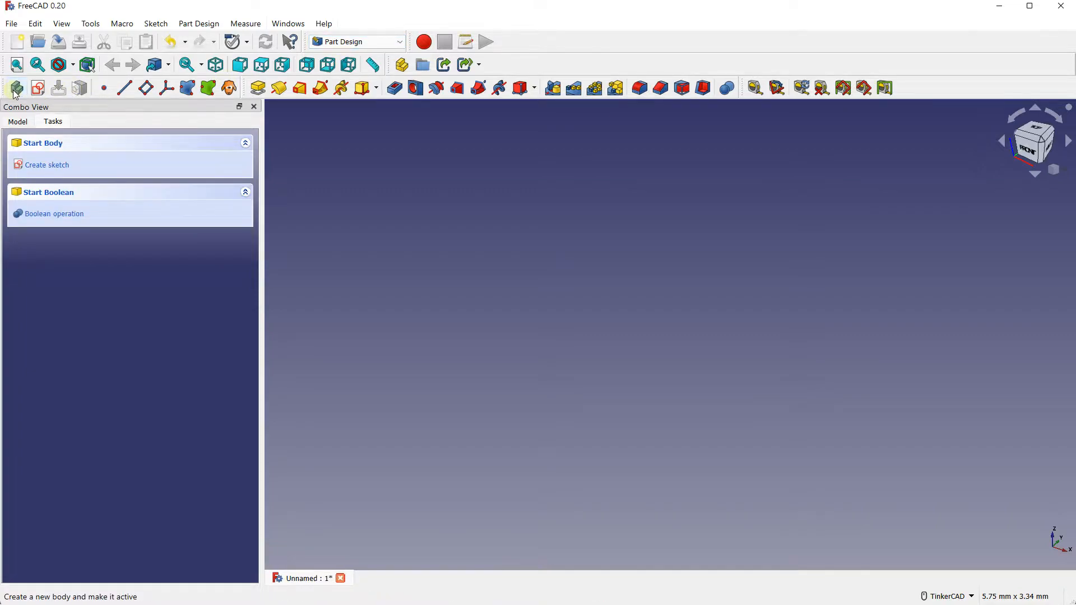
left_click(45, 164)
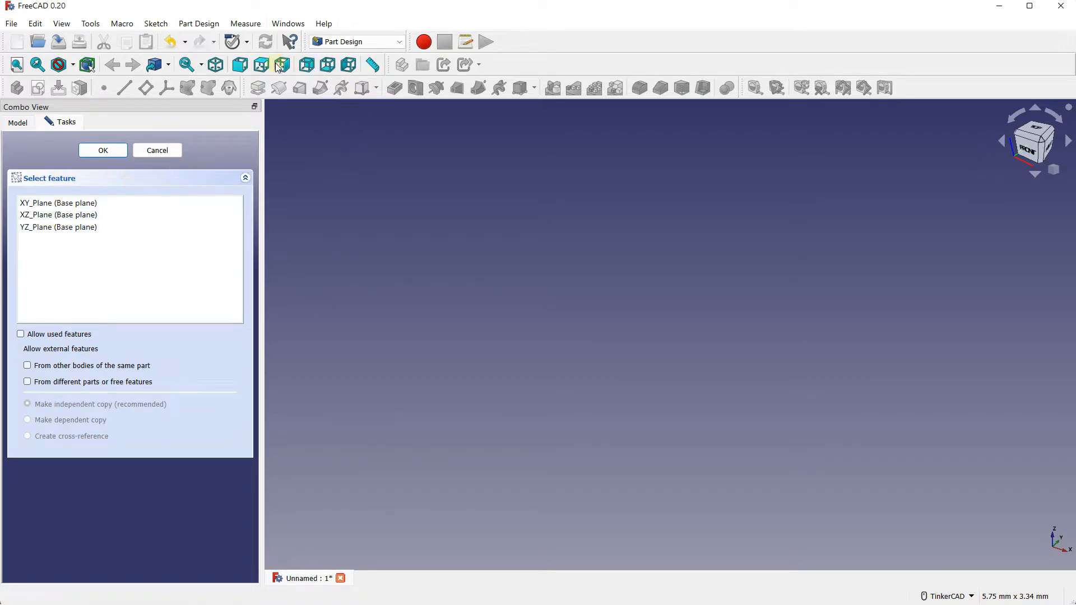
left_click(35, 205)
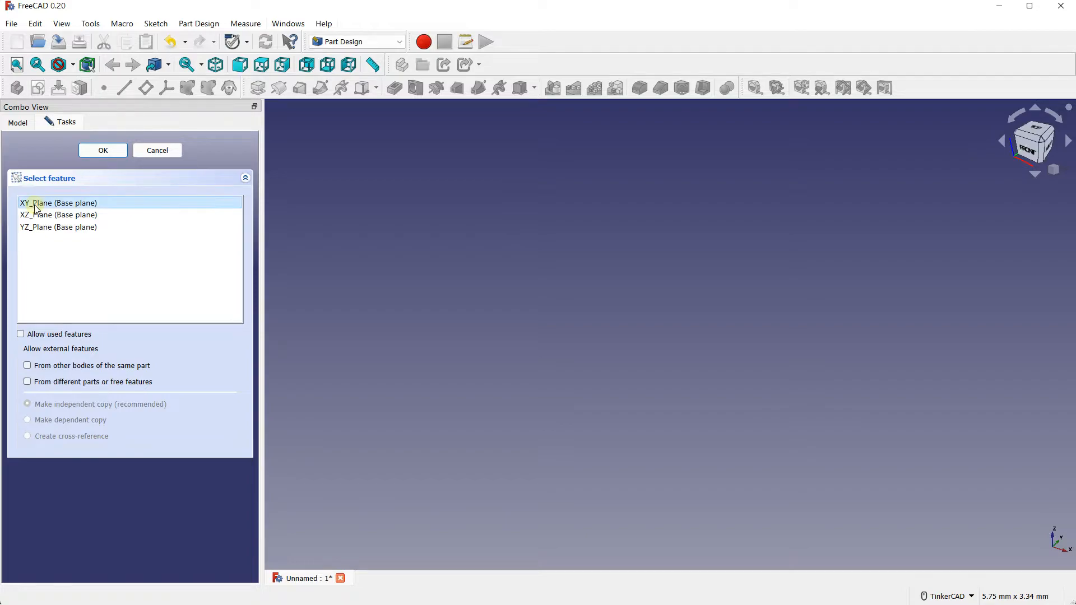
left_click(102, 150)
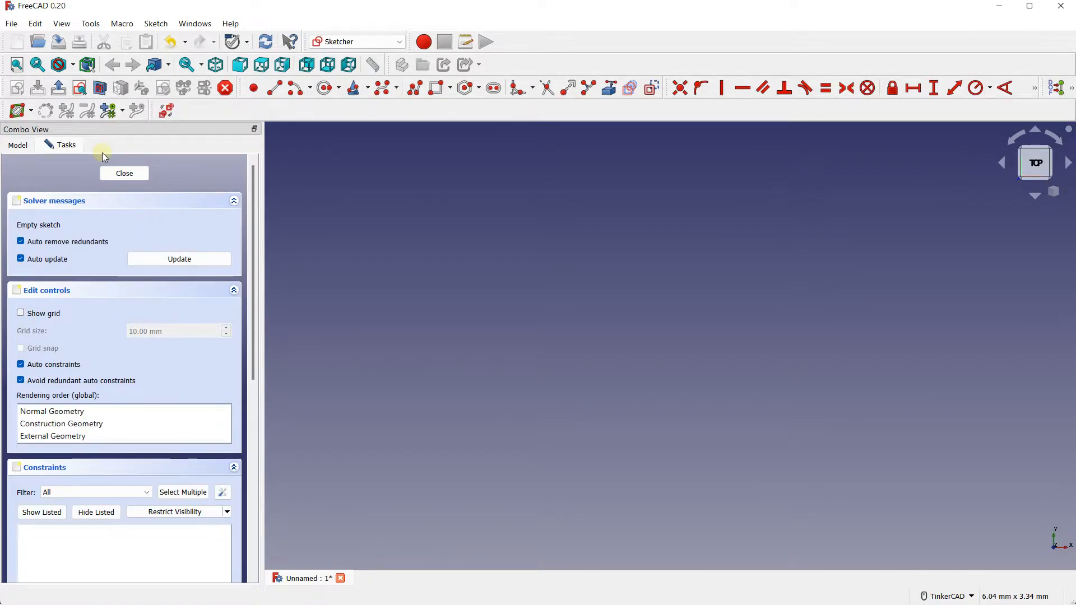
Step: Display the sketch grid and enable grid snap for the empty sketch
scroll(464, 297, "down", 5)
left_click(21, 314)
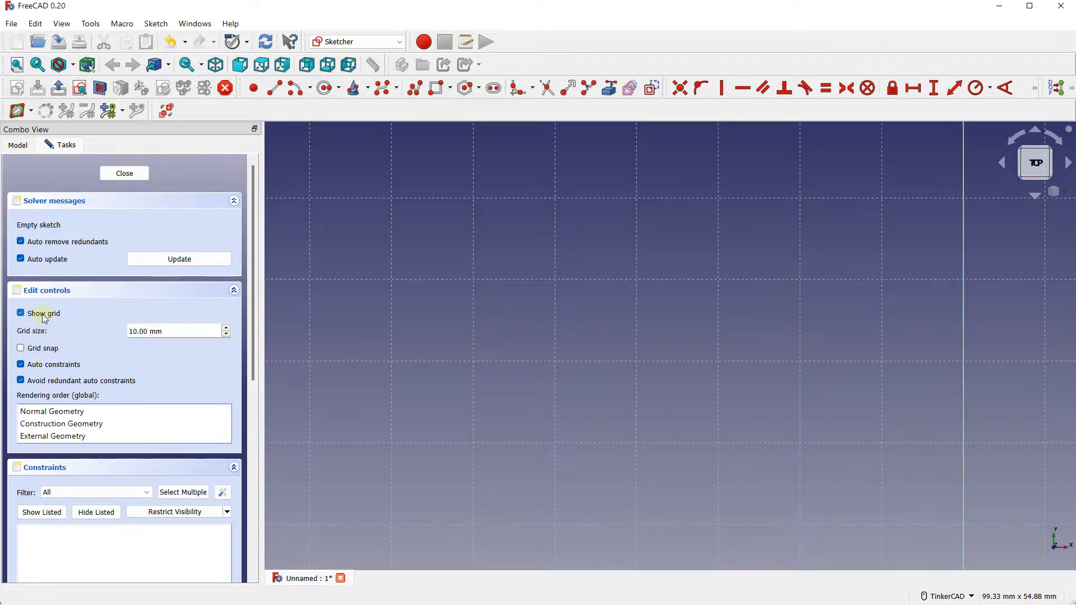
left_click(33, 348)
scroll(519, 330, "down", 4)
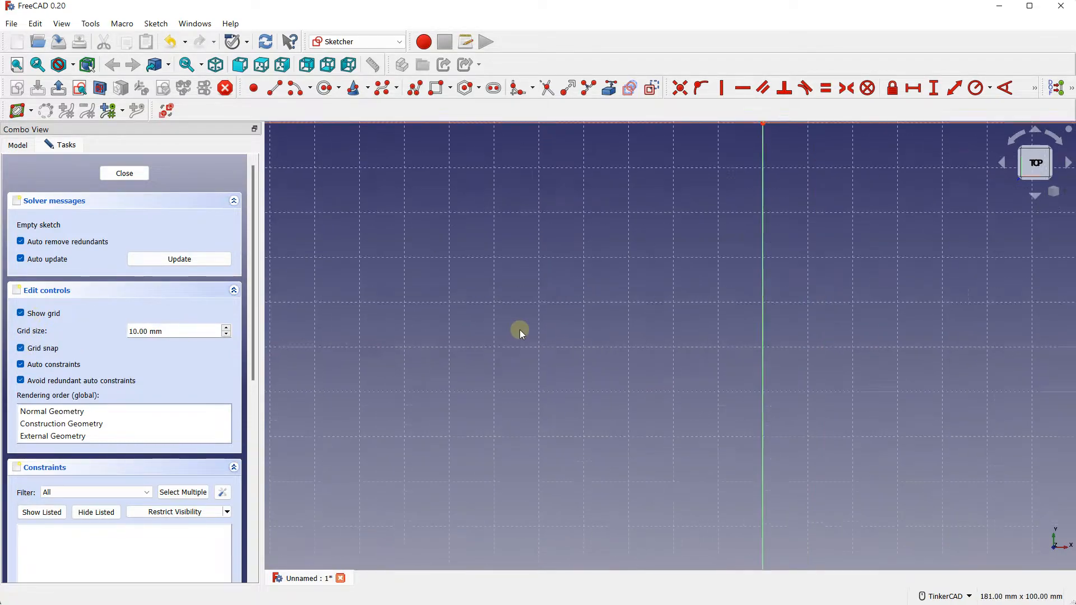
scroll(613, 210, "up", 2)
mouse_move(626, 207)
middle_mouse_down()
mouse_move(579, 264)
mouse_move(560, 239)
middle_mouse_up()
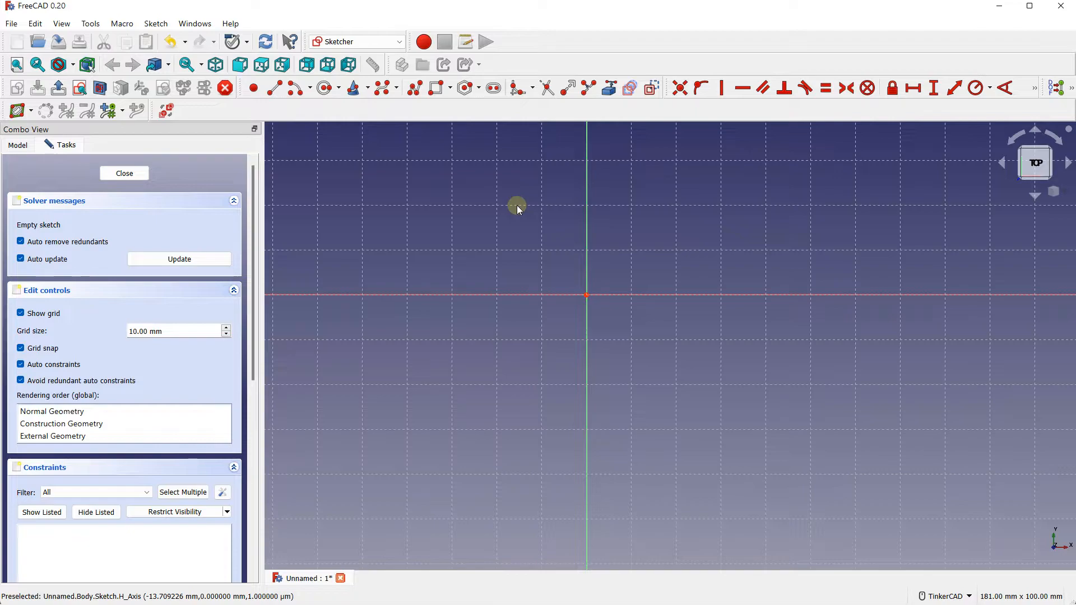
scroll(533, 228, "down", 3)
scroll(535, 210, "down", 2)
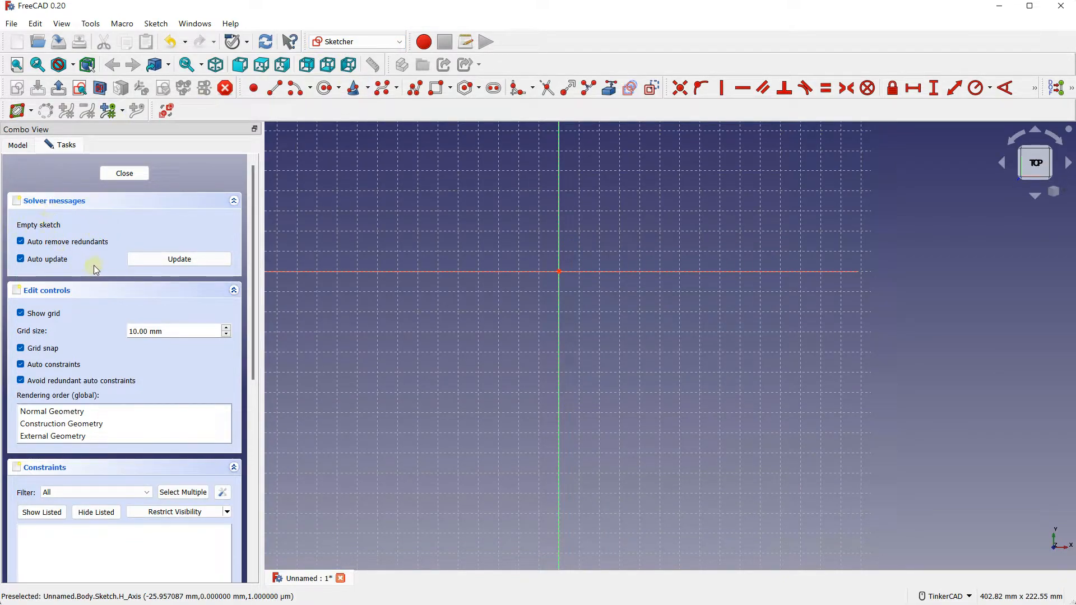
Step: Toggle the display of the sketch grid off and on again
left_click(35, 242)
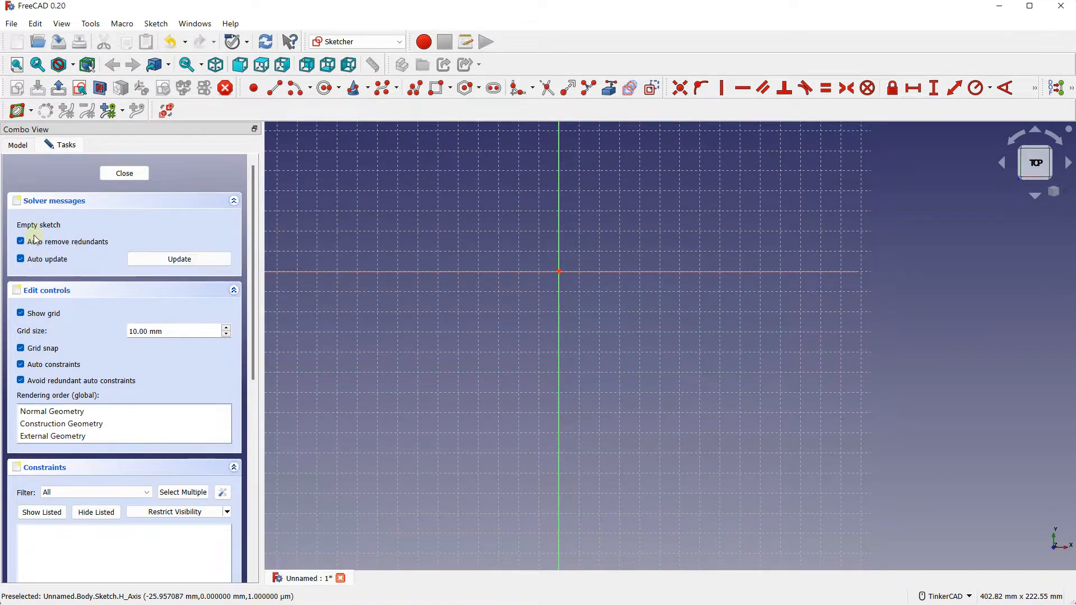
left_click(34, 313)
left_click(38, 315)
left_click(37, 316)
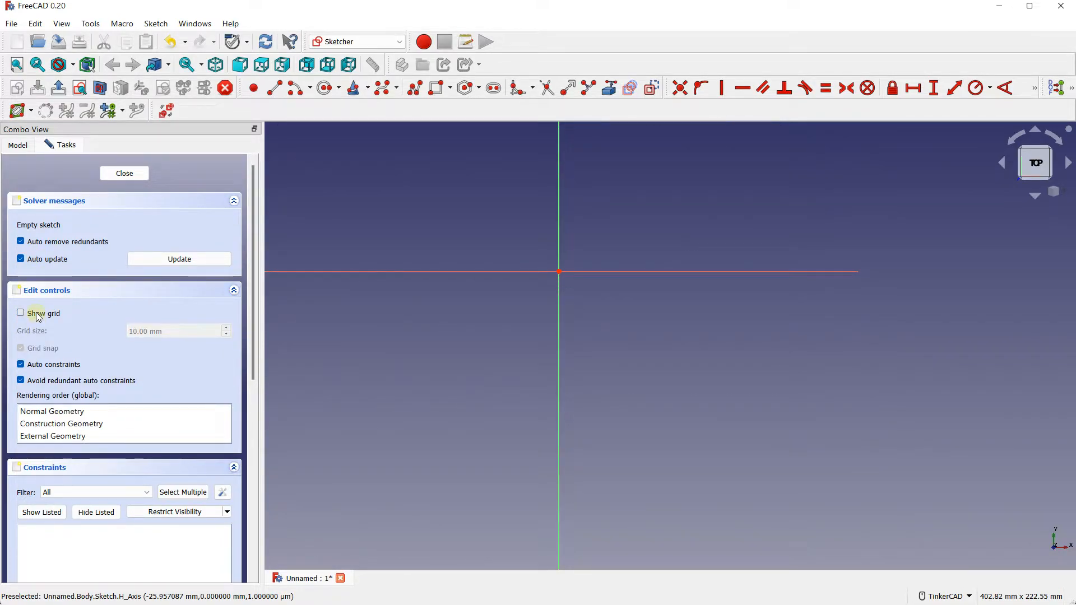
left_click(37, 315)
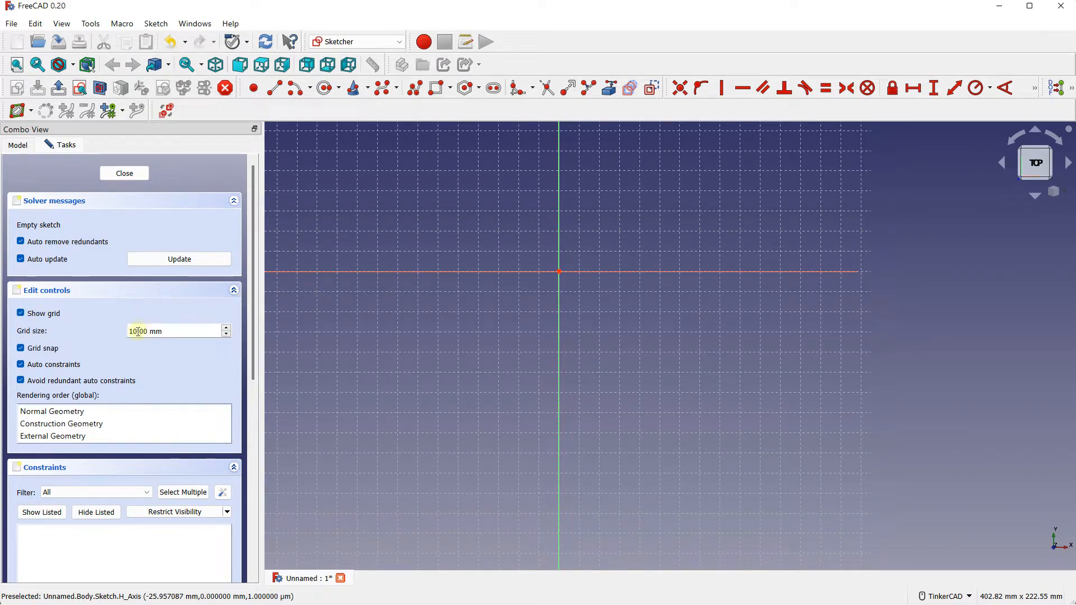
Step: Try different grid sizes up to 19 mm and return the grid size to 10 mm
left_click(227, 334)
left_click(228, 334)
left_click(227, 334)
left_click(227, 333)
left_click(226, 328)
left_click(226, 328)
left_click(226, 329)
left_click(227, 328)
left_click(227, 328)
left_click(226, 328)
left_click(226, 328)
left_click(227, 329)
left_click(226, 328)
left_click(226, 328)
left_click(226, 328)
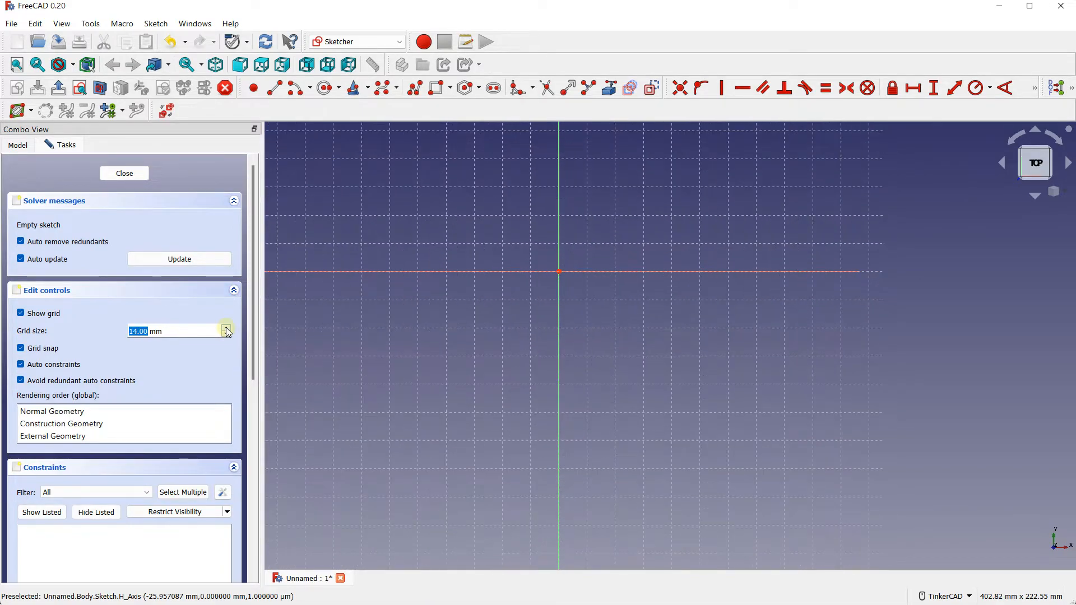
left_click(227, 329)
left_click(227, 329)
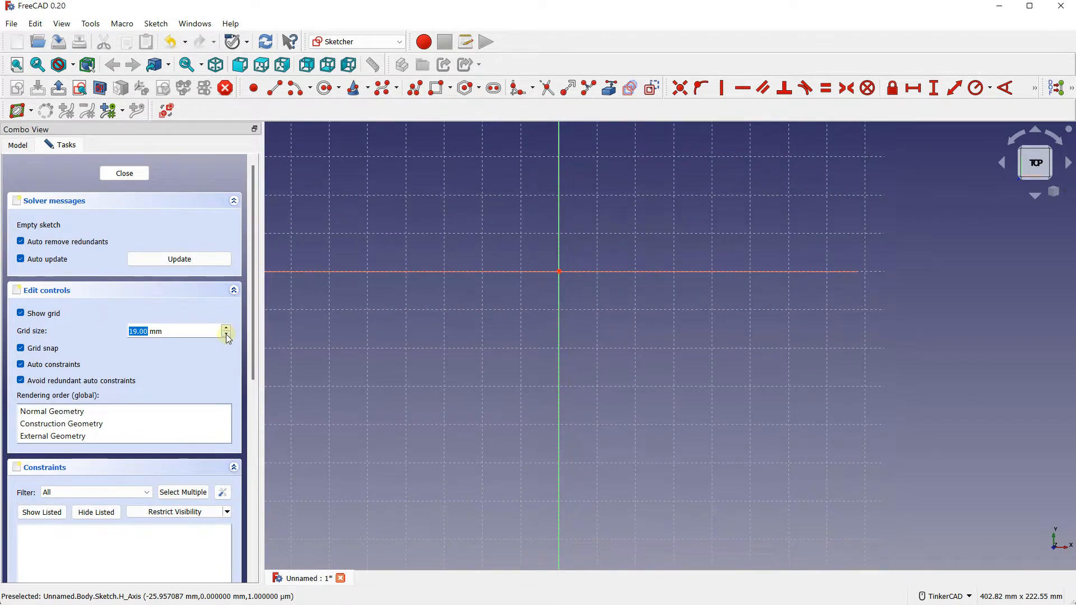
left_click(226, 334)
left_click(227, 335)
left_click(226, 334)
left_click(226, 334)
left_click(226, 335)
left_click(227, 335)
left_click(226, 334)
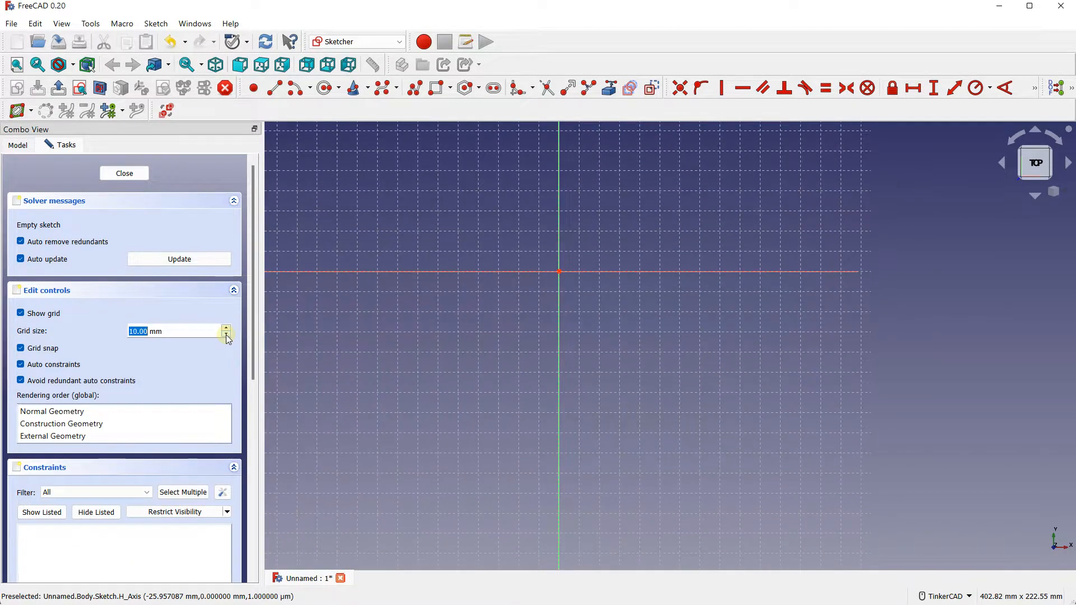
Step: Review the display preferences and the Sketcher grid and constraint defaults, and accept the preferences
left_click(35, 24)
left_click(65, 318)
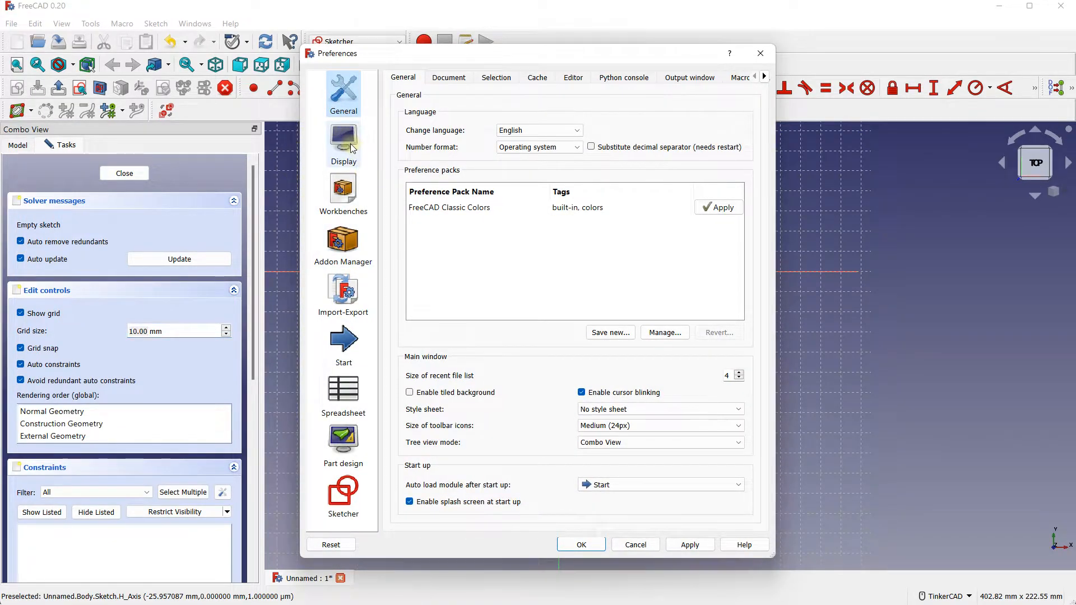
left_click(349, 146)
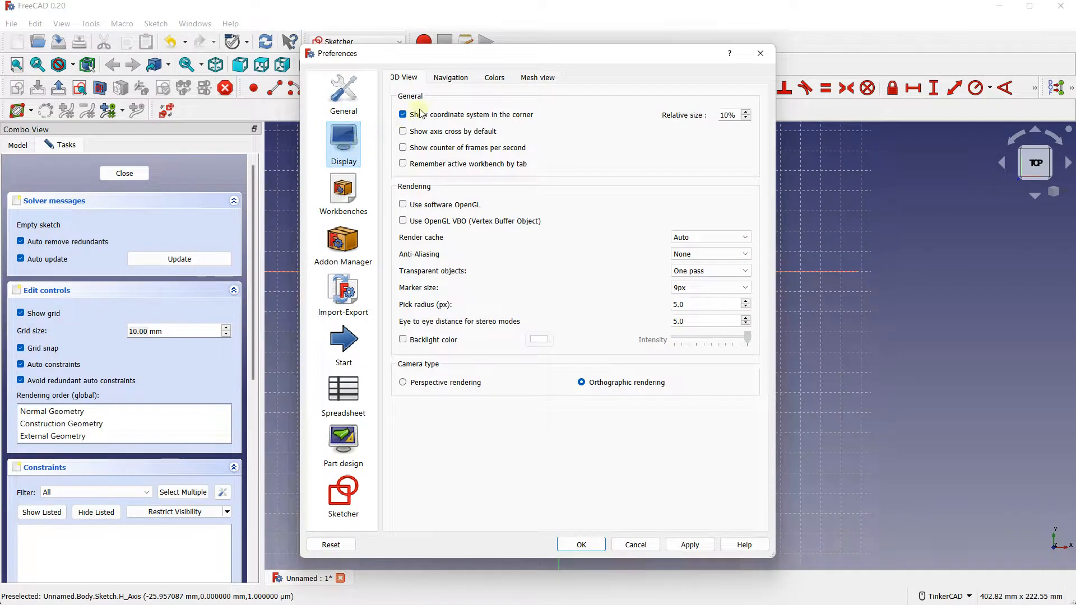
left_click(446, 83)
left_click(400, 80)
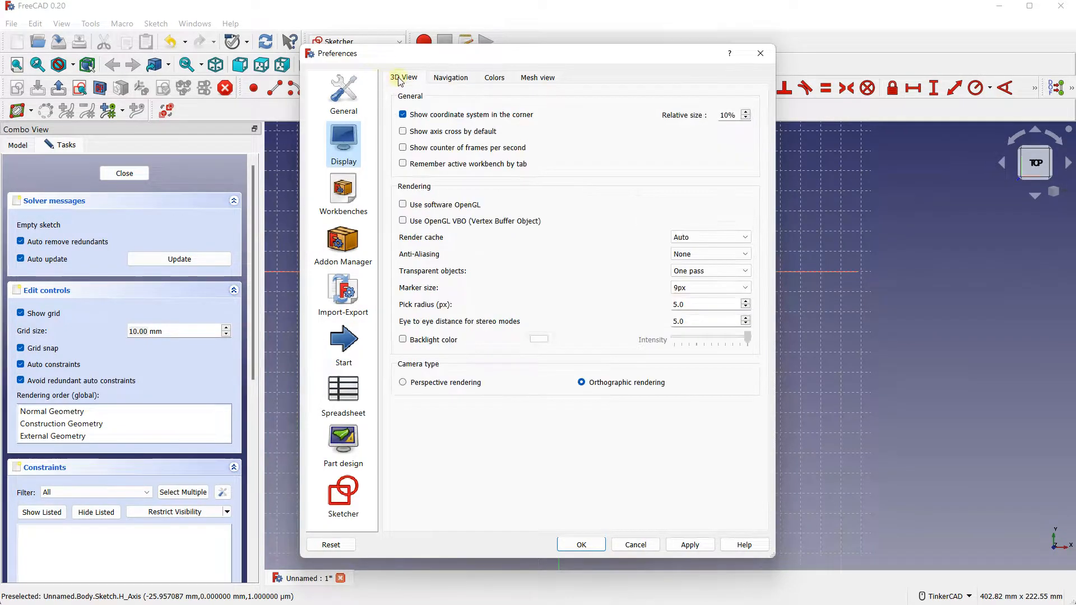
left_click(348, 495)
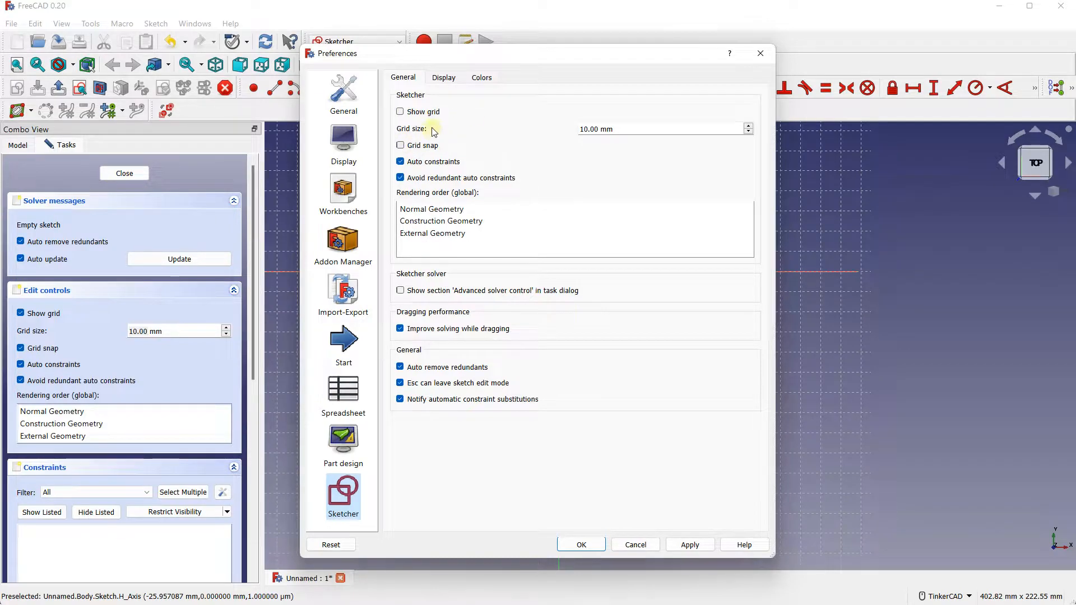
left_click(398, 145)
left_click(400, 113)
left_click(400, 113)
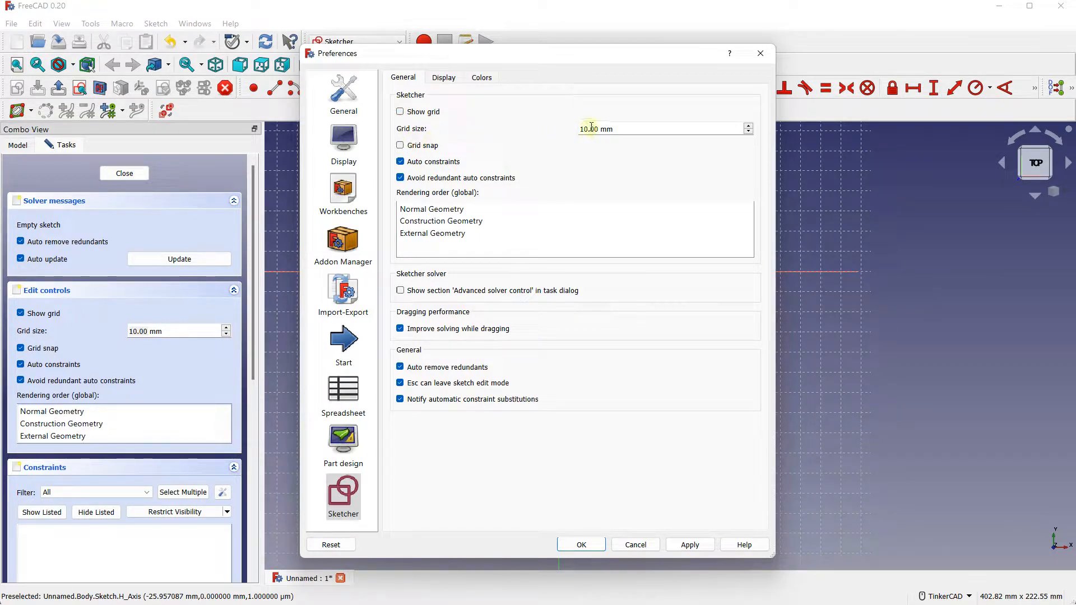
left_click(682, 129)
left_click(567, 546)
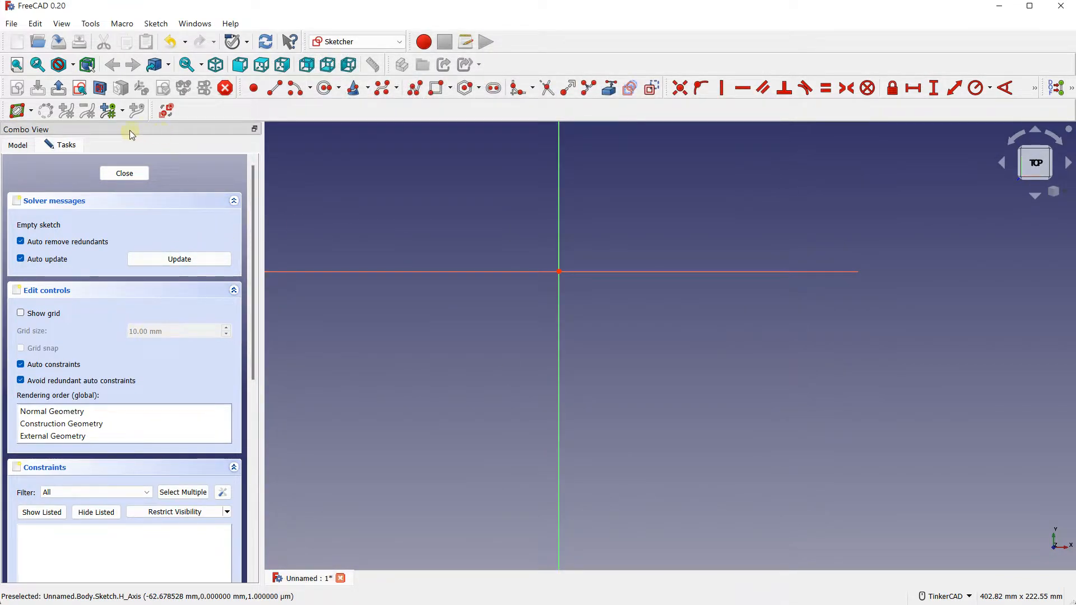
left_click_drag(251, 224, 249, 333)
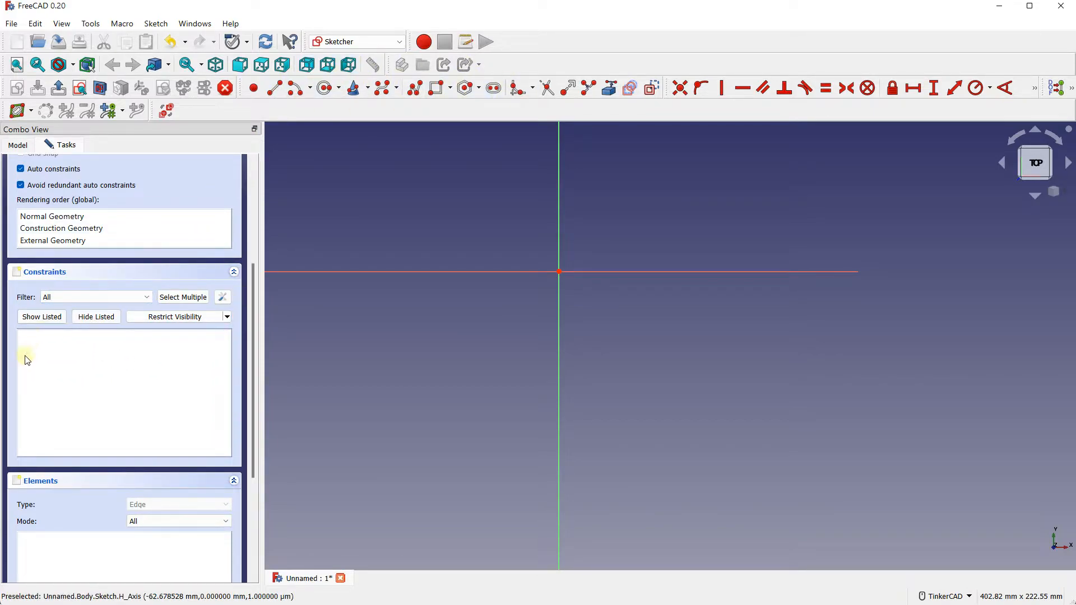
left_click_drag(253, 285, 257, 183)
scroll(504, 201, "up", 2)
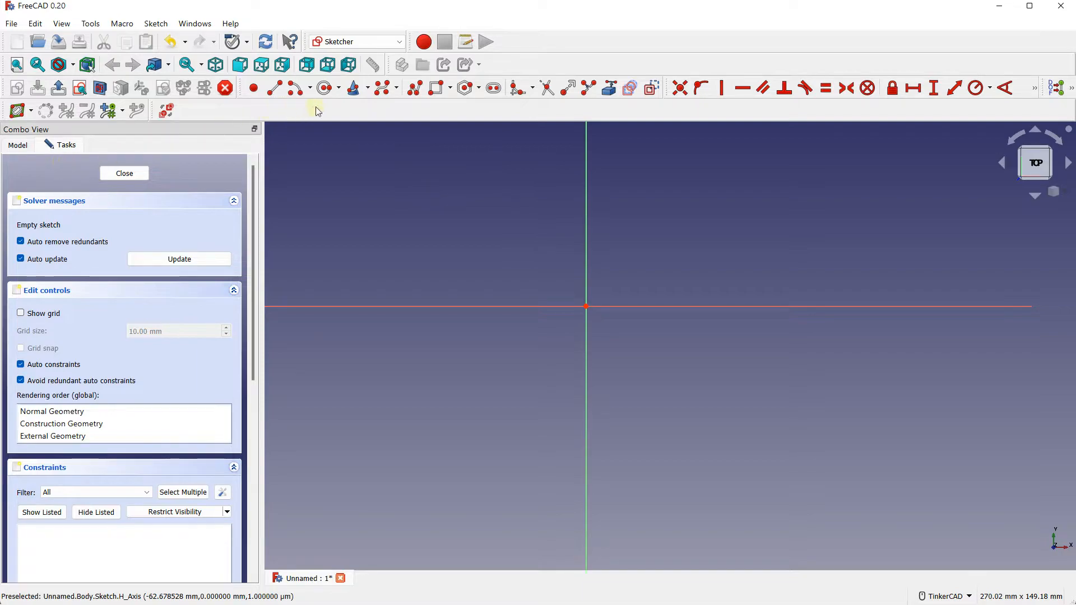
Step: Turn on grid display and grid snap and sketch a 70 × 40 mm rectangle whose lower right corner lies at the origin
left_click(436, 89)
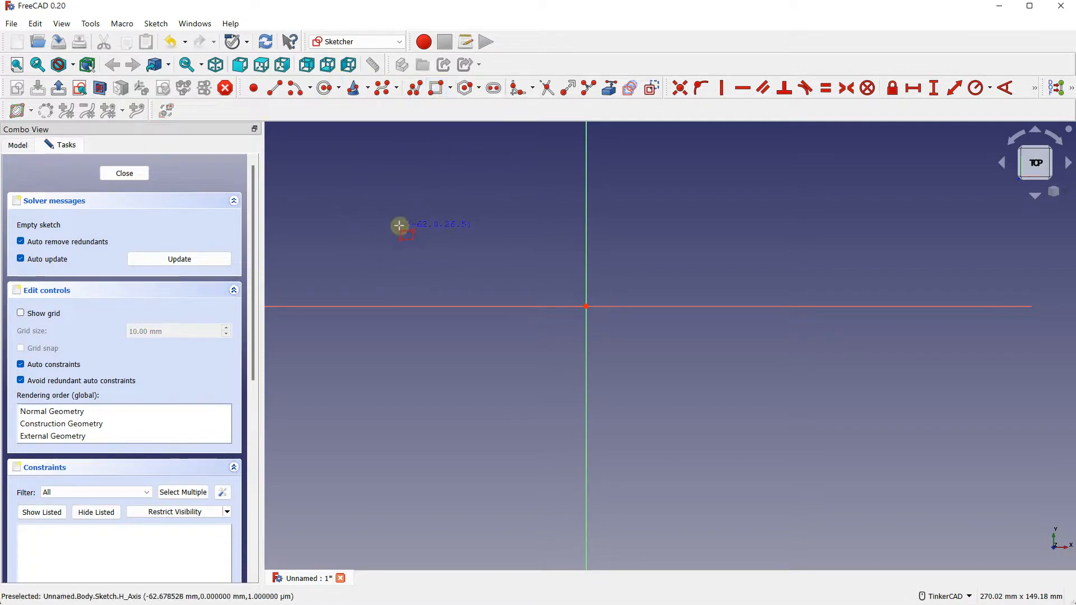
left_click(45, 314)
left_click(42, 348)
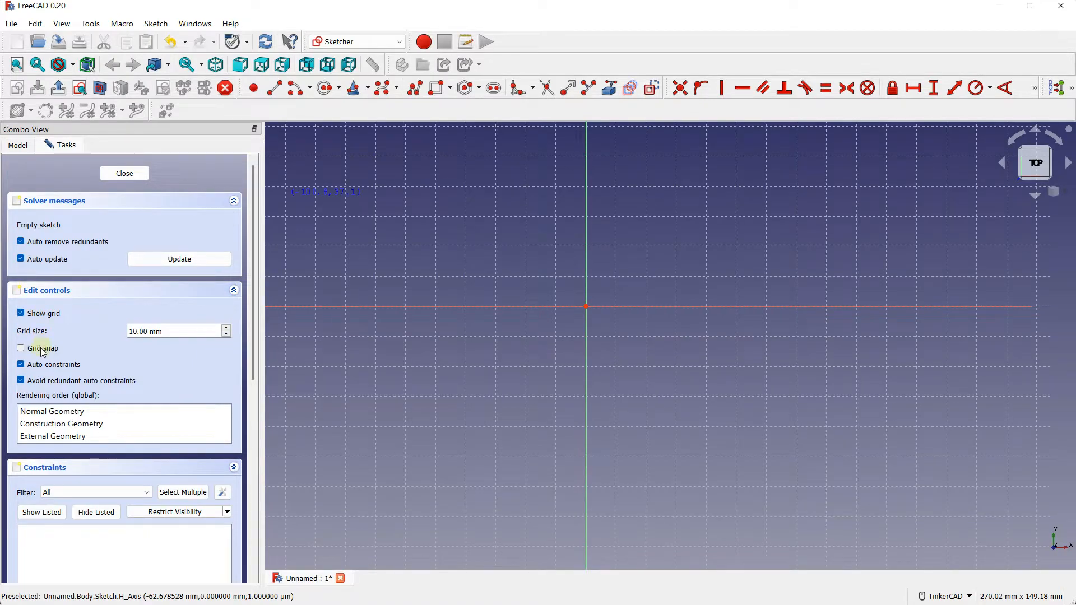
left_click(374, 186)
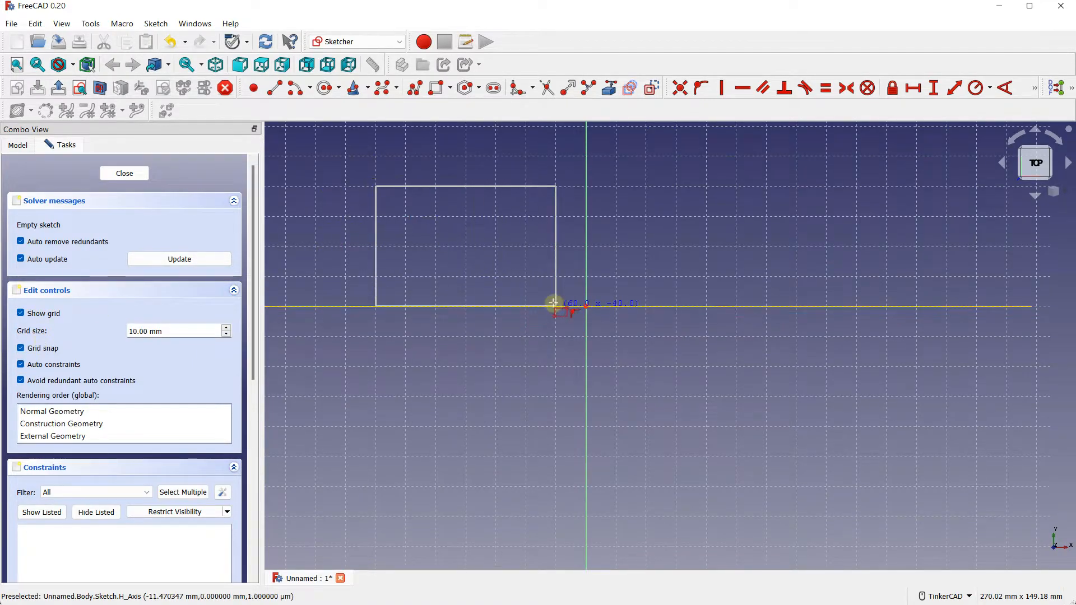
left_click(591, 304)
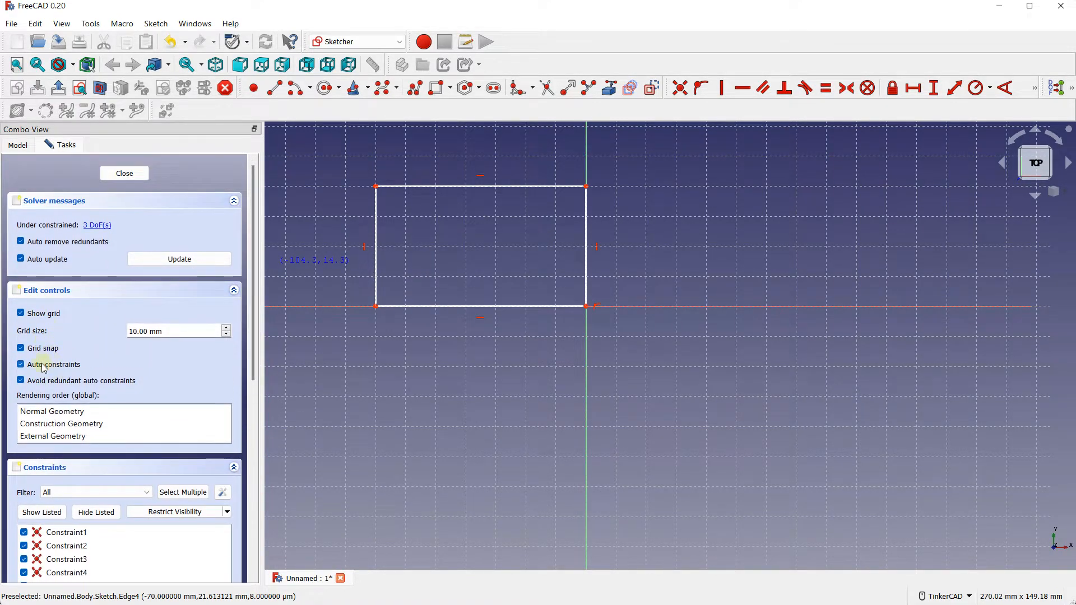
Step: Turn off auto constraints and reopen the sketch for editing
left_click(39, 365)
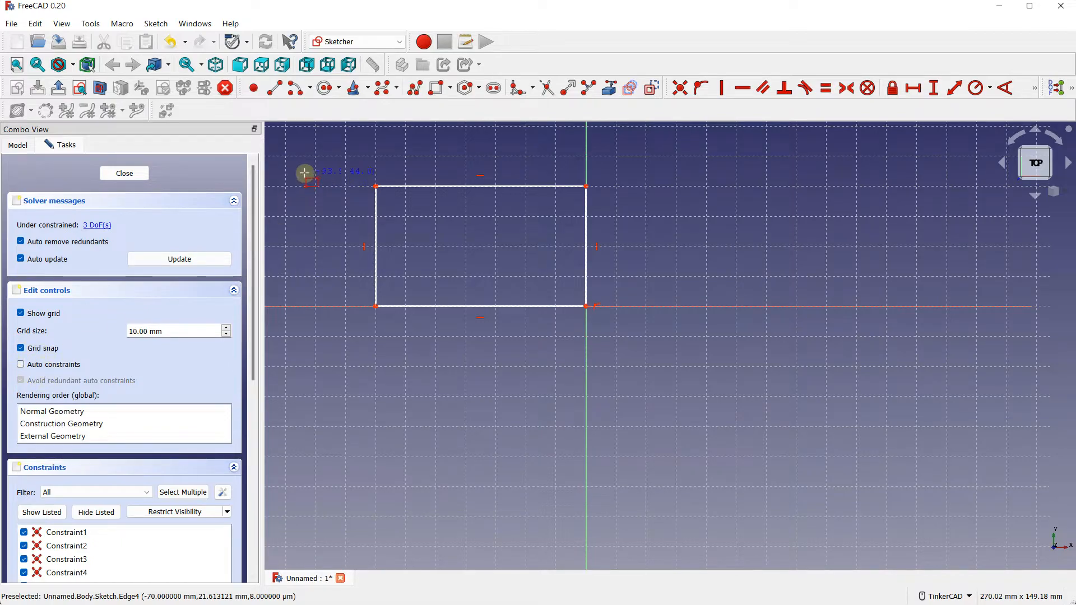
key("Escape")
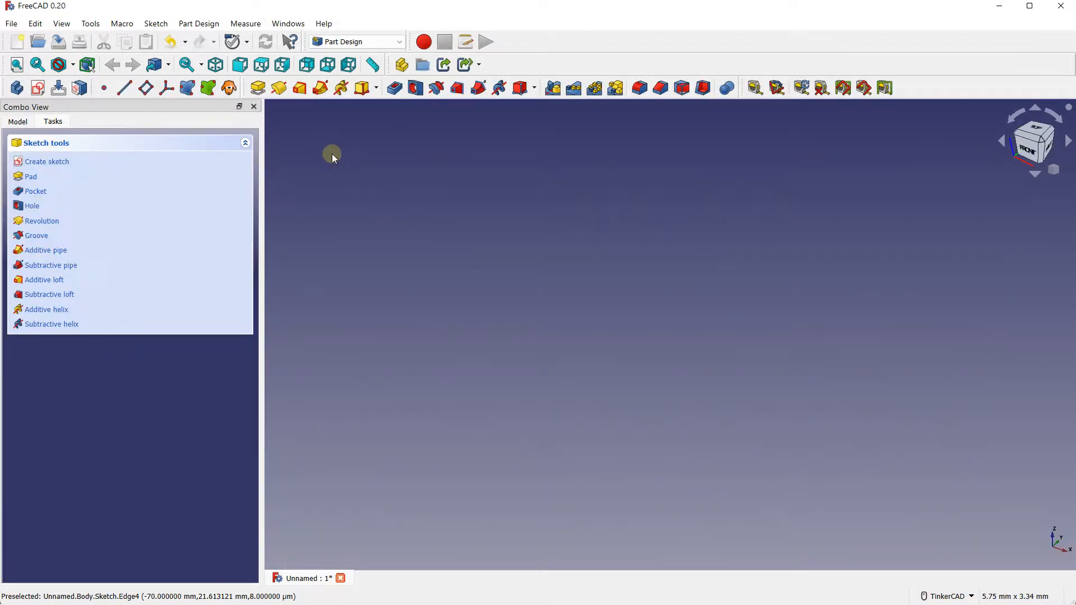
left_click(17, 121)
left_click(65, 203)
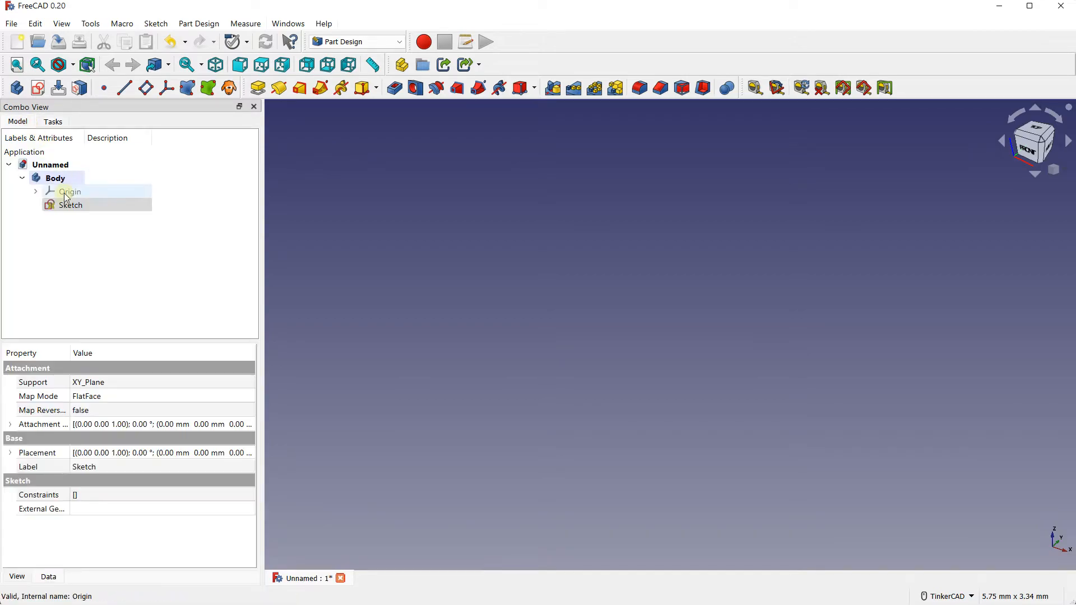
double_click(64, 202)
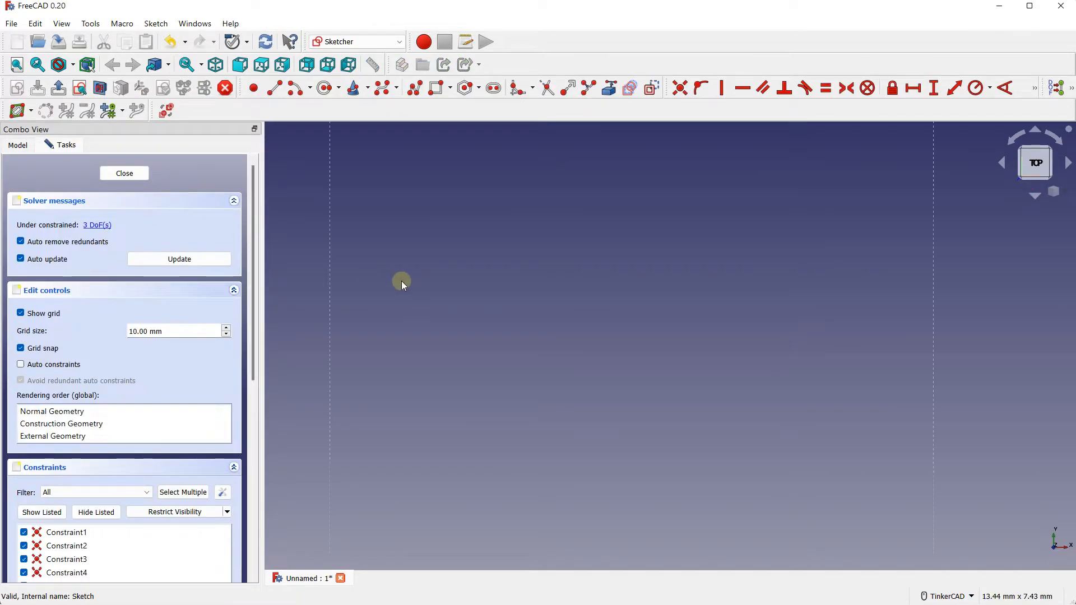
Step: Delete the whole rectangle from the sketch
scroll(415, 275, "down", 10)
scroll(471, 258, "down", 1)
middle_click_drag(479, 263, 492, 411)
scroll(454, 294, "up", 2)
left_click_drag(338, 245, 616, 421)
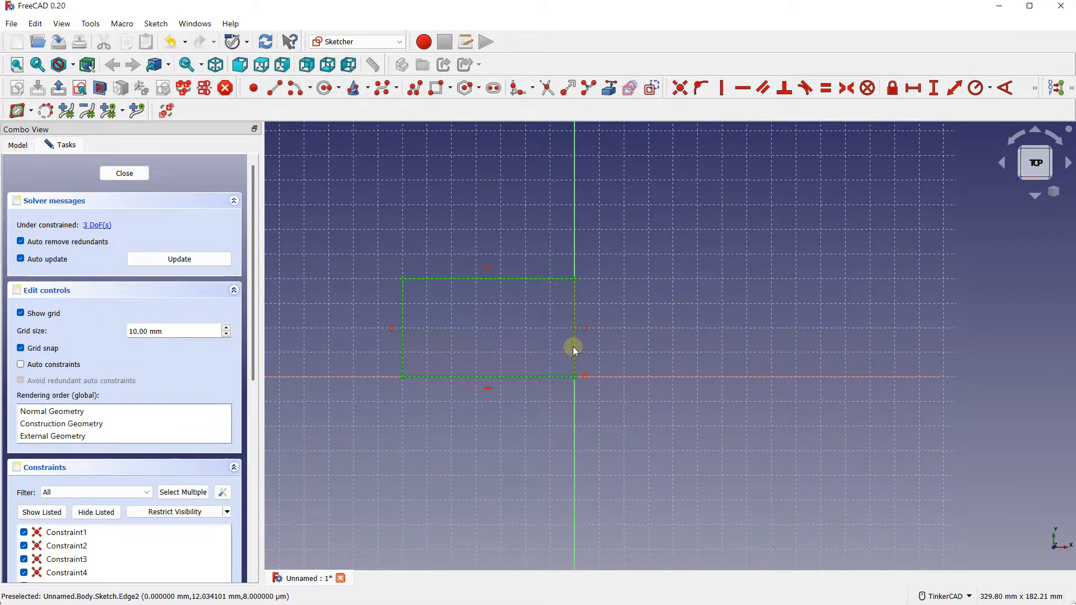
key("Delete")
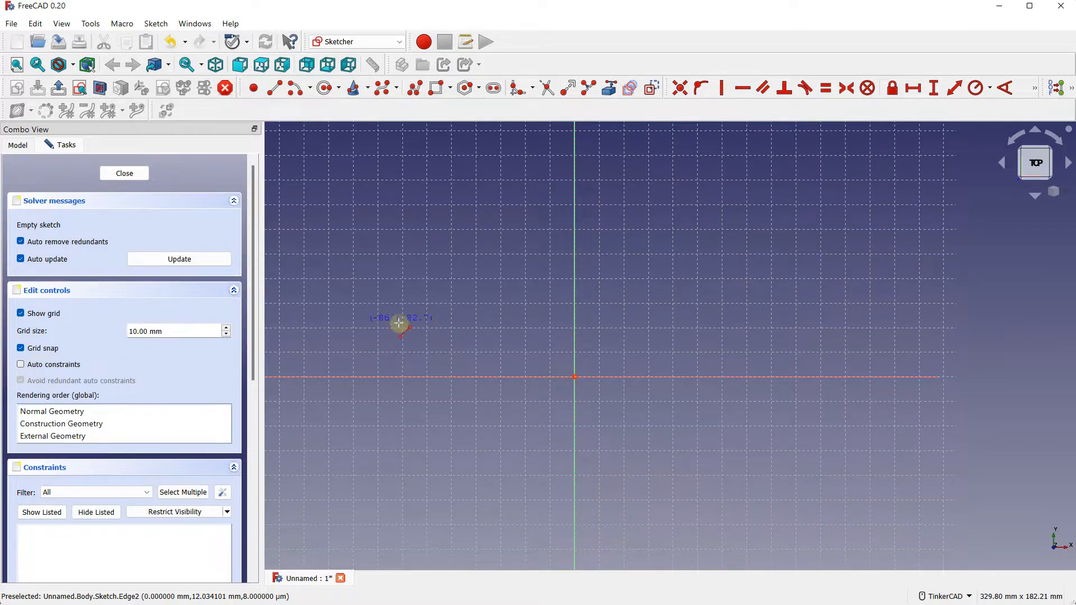
Step: Sketch a slanted line to the left of the vertical axis and above the horizontal axis, and bring the constraints list into view
left_click(409, 352)
left_click(519, 290)
scroll(488, 331, "up", 5)
scroll(518, 289, "down", 4)
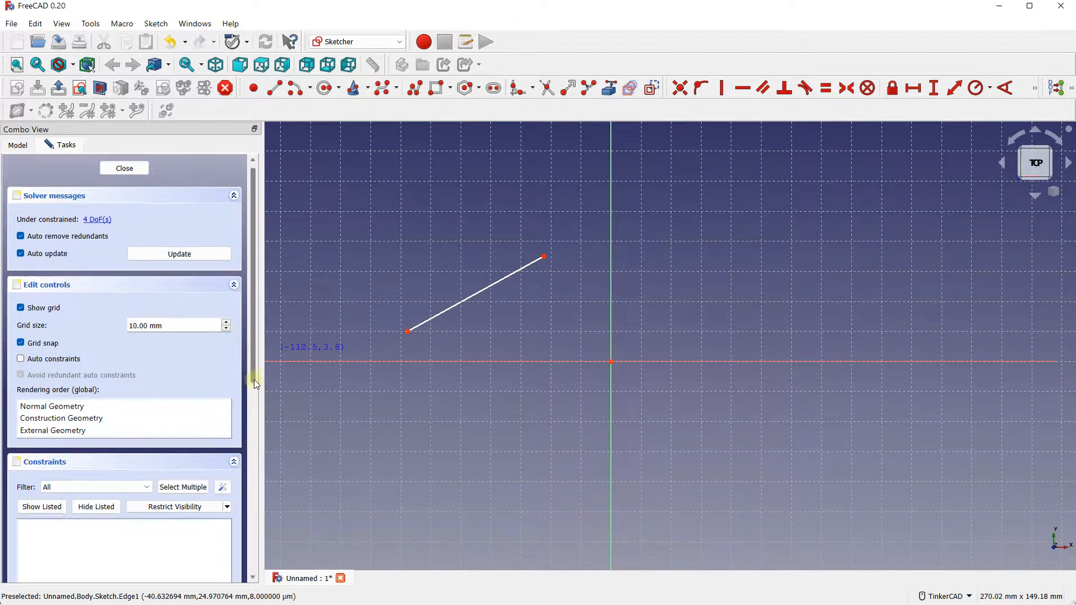
left_click_drag(254, 379, 257, 417)
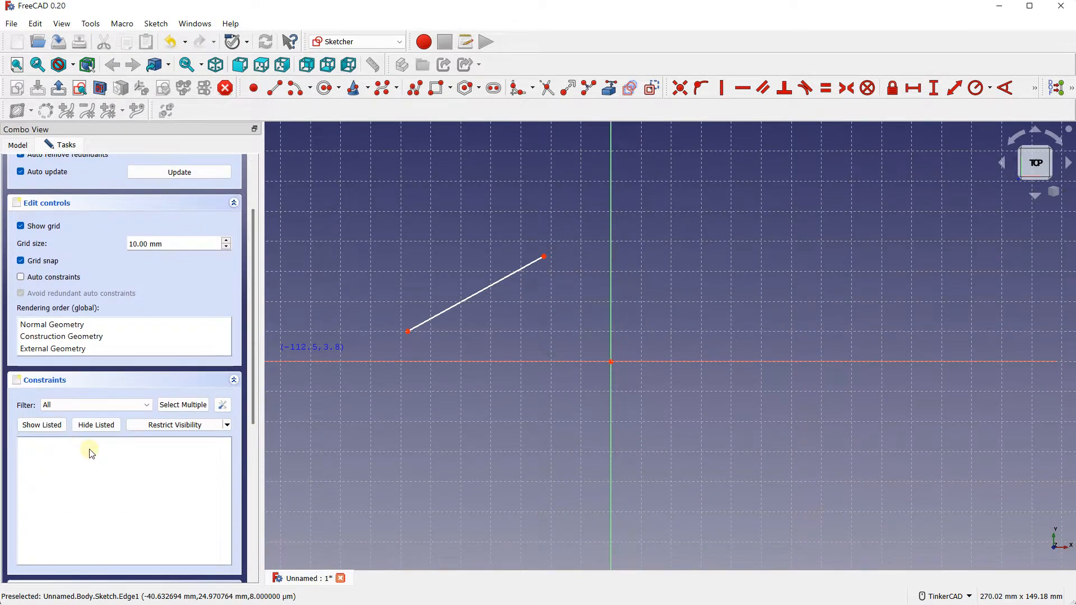
Step: Sketch a 70 × 40 mm rectangle with its lower left corner at the origin
left_click(436, 87)
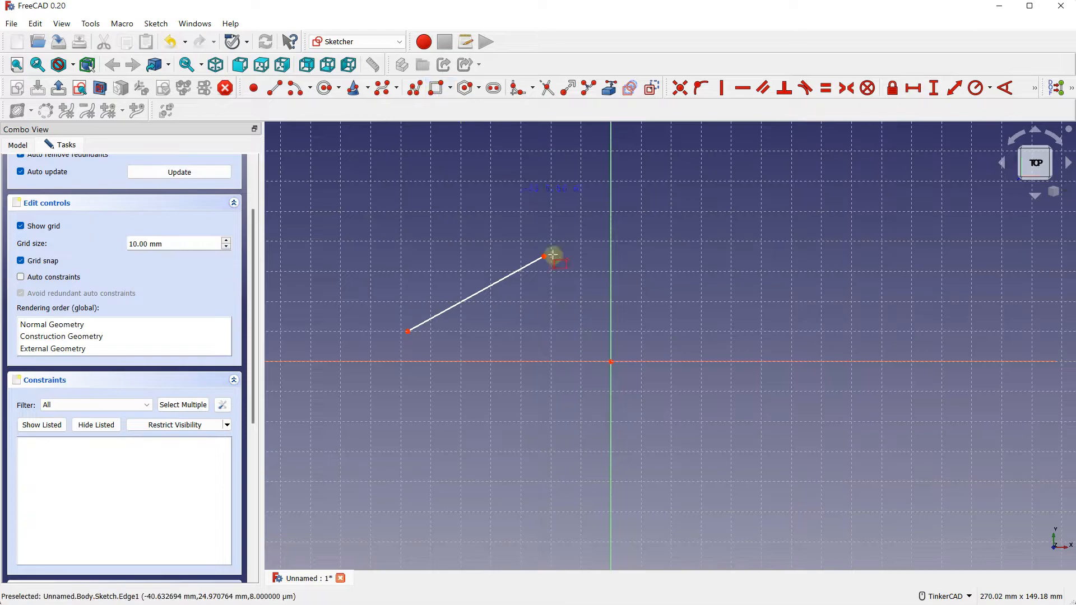
left_click(611, 361)
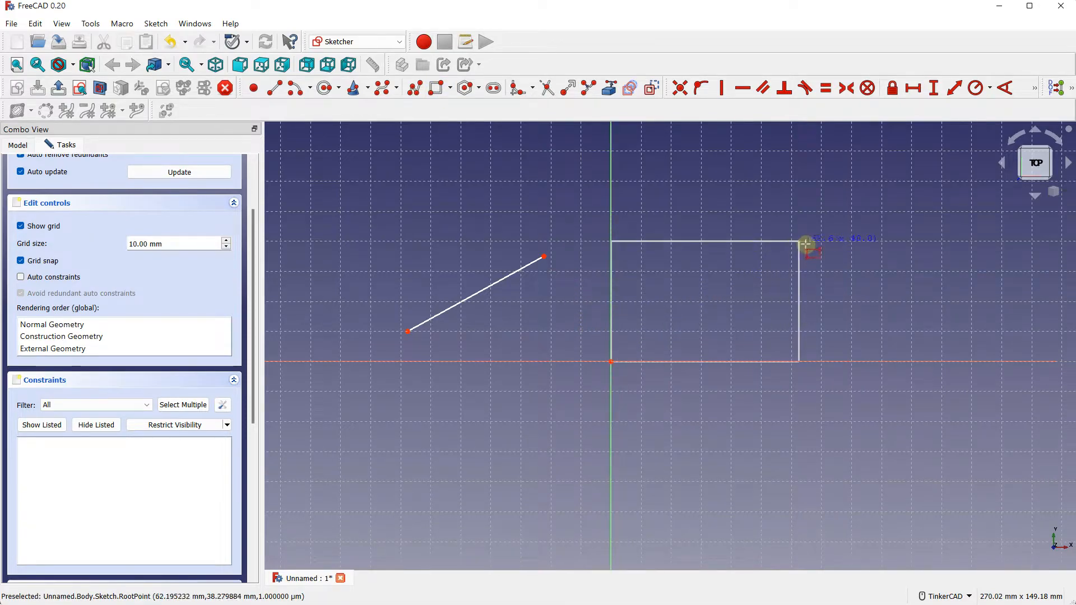
left_click(817, 242)
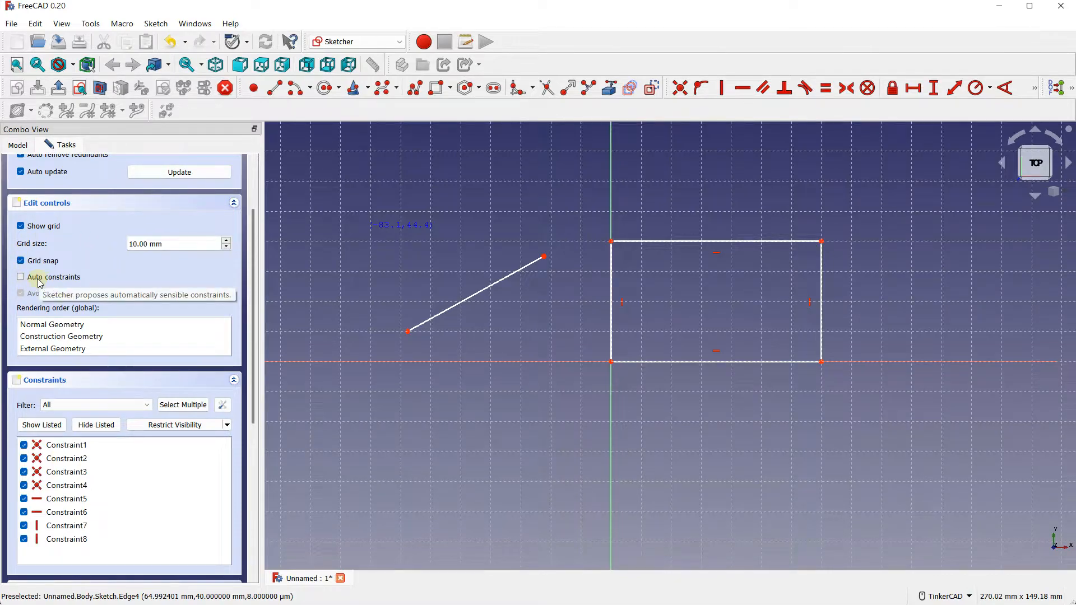
scroll(713, 271, "up", 5)
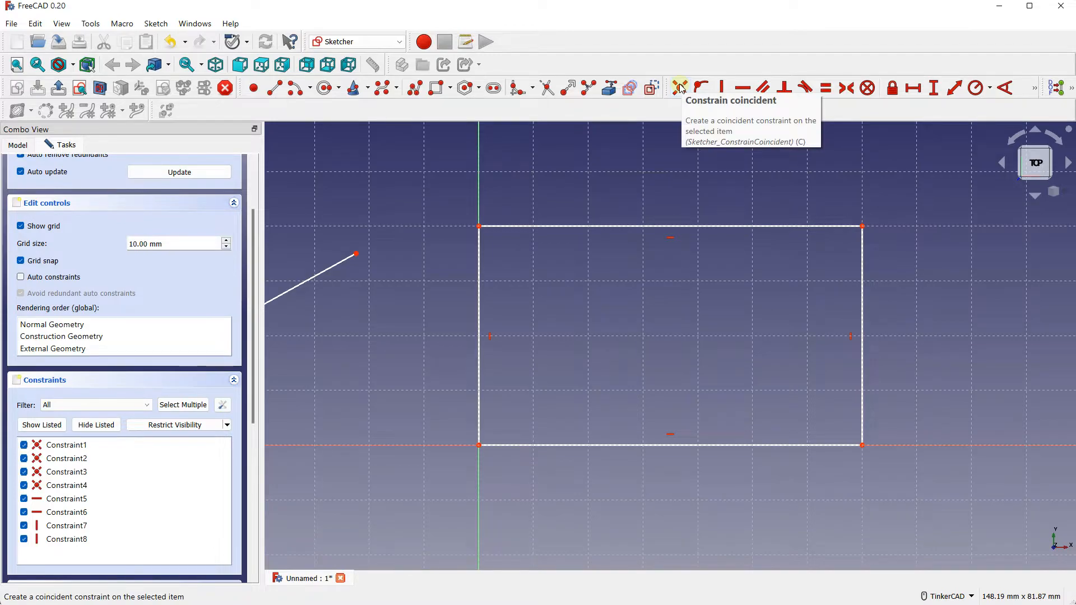
scroll(524, 220, "down", 4)
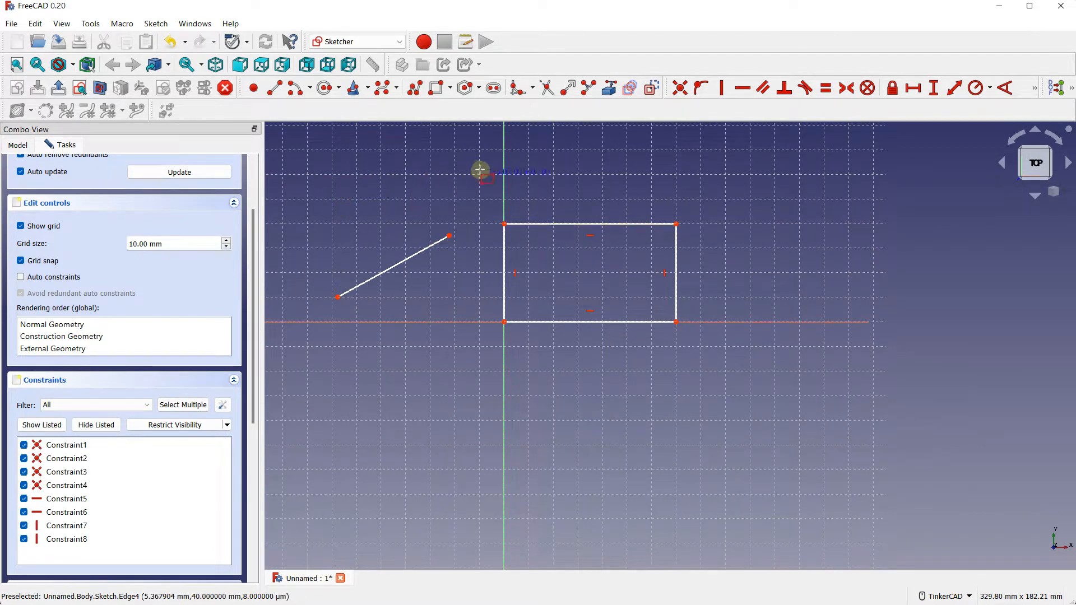
scroll(561, 185, "up", 1)
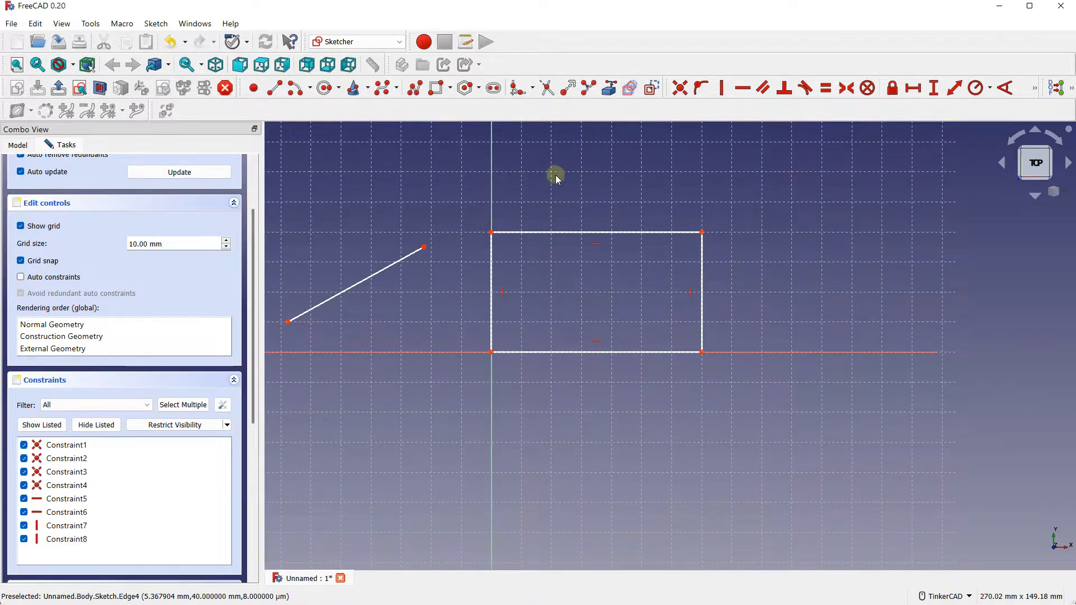
Step: Delete the slanted line and the rectangle from the sketch
left_click(555, 233)
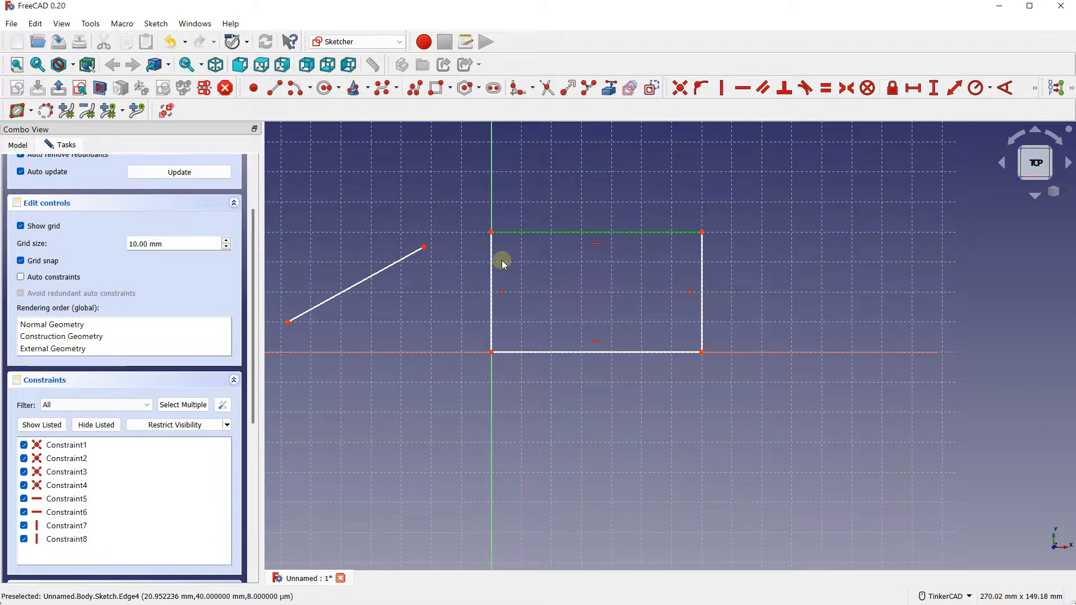
left_click(493, 277)
left_click(424, 249)
key("Escape")
scroll(497, 217, "down", 1)
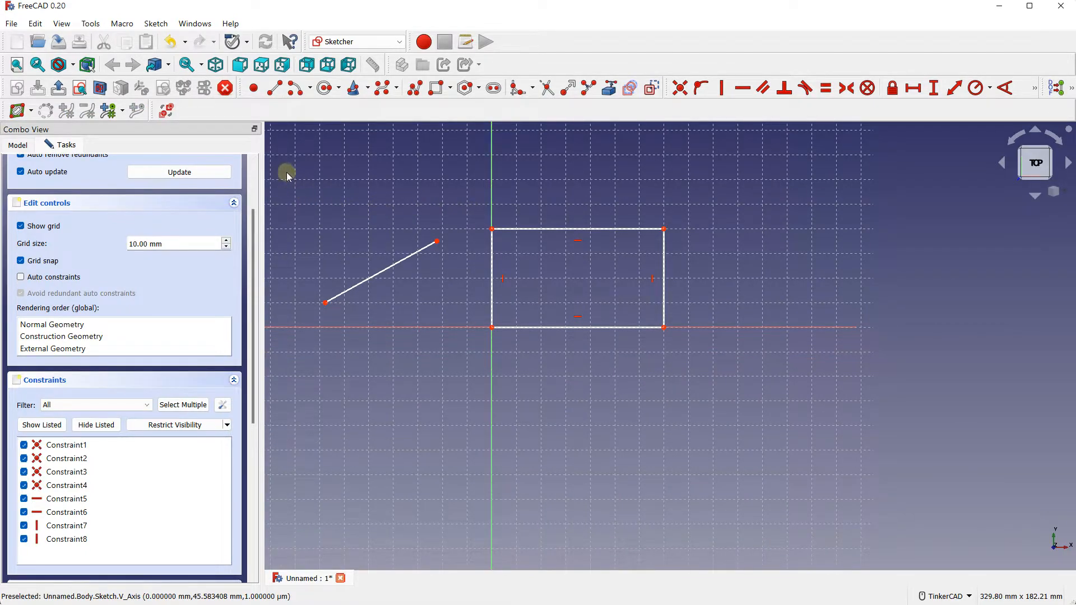
mouse_move(286, 171)
left_mouse_down()
mouse_move(446, 315)
mouse_move(693, 378)
left_mouse_up()
key("Delete")
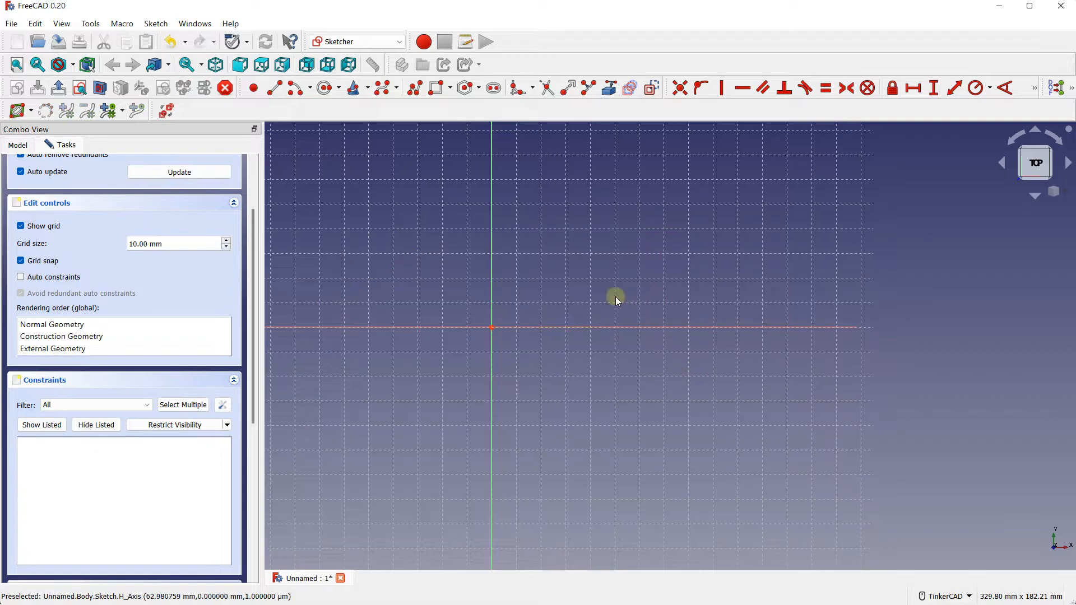
Step: Sketch a 50 mm vertical line rising from the horizontal axis, 50 mm left of the origin
scroll(395, 170, "up", 1)
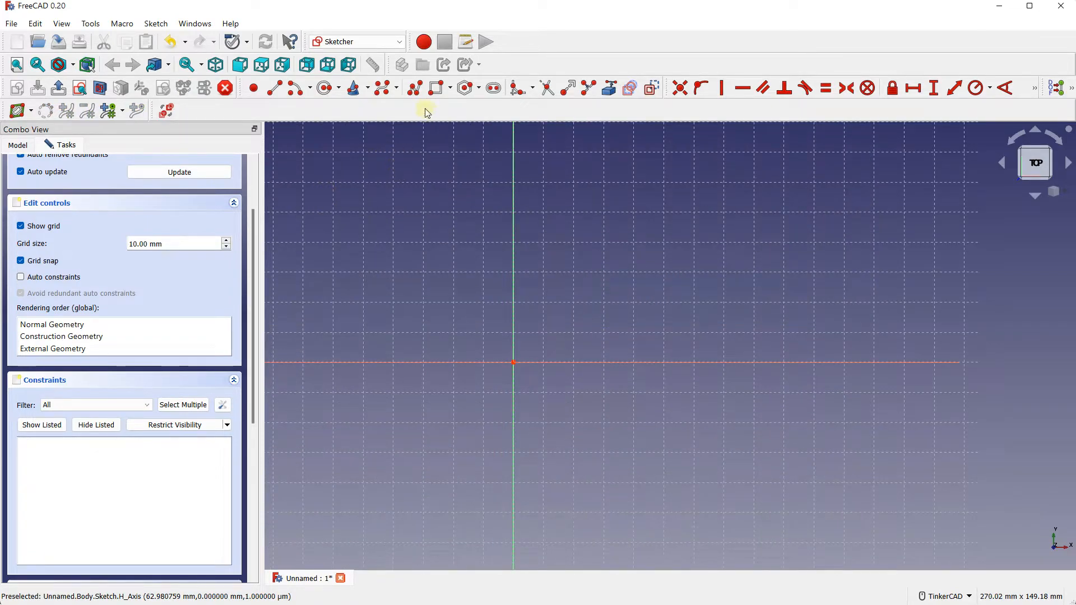
left_click(273, 90)
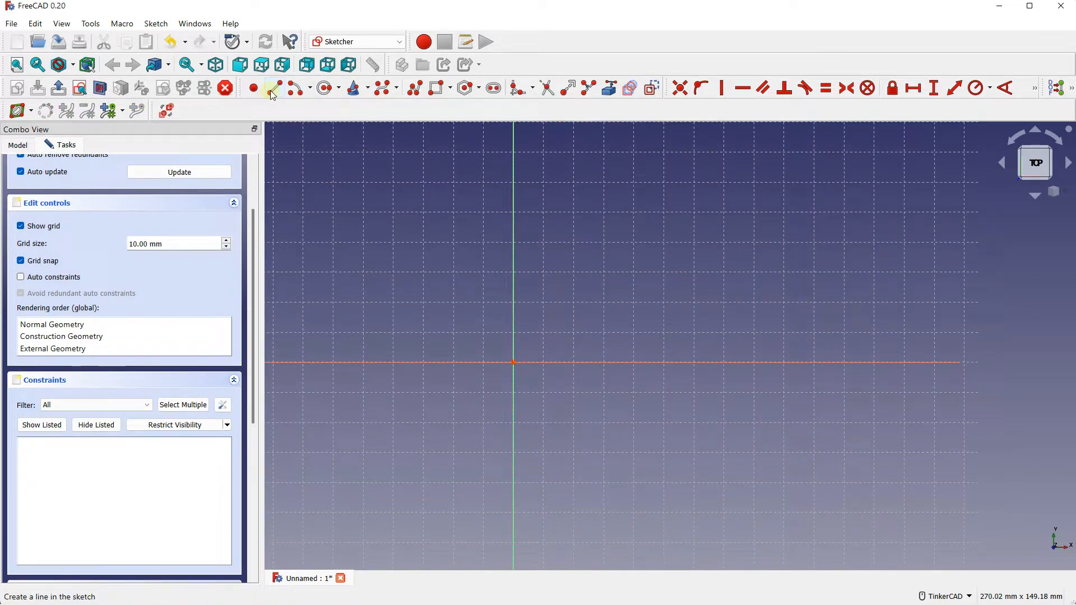
left_click(364, 361)
left_click(364, 212)
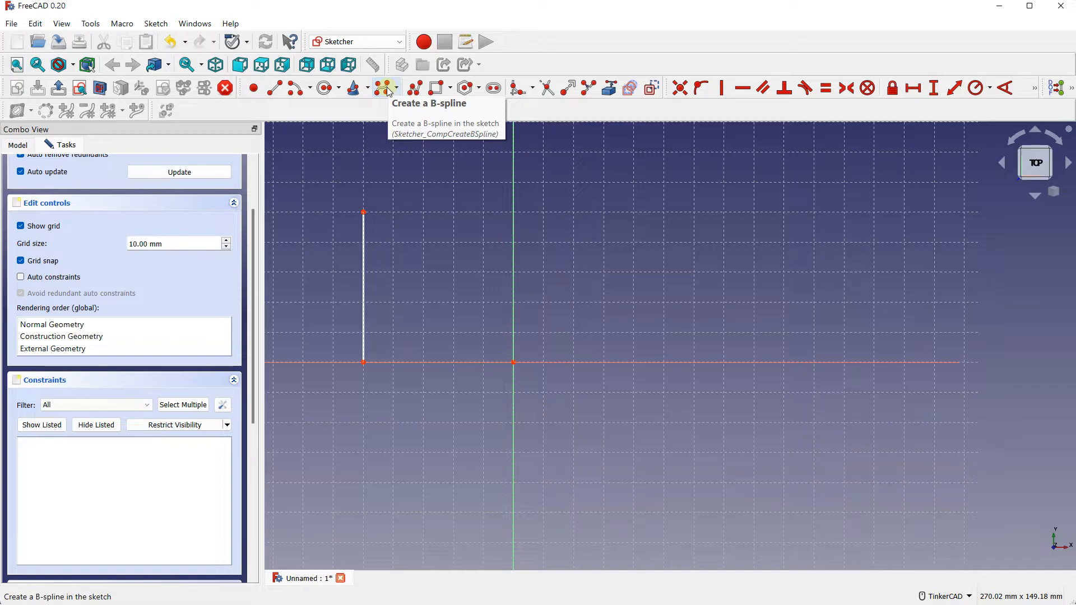
Step: Turn on auto constraints and sketch a polyline from the line's upper end: 50 mm right, 20 up, 40 right, 50 down, 20 left, 20 down
left_click(32, 278)
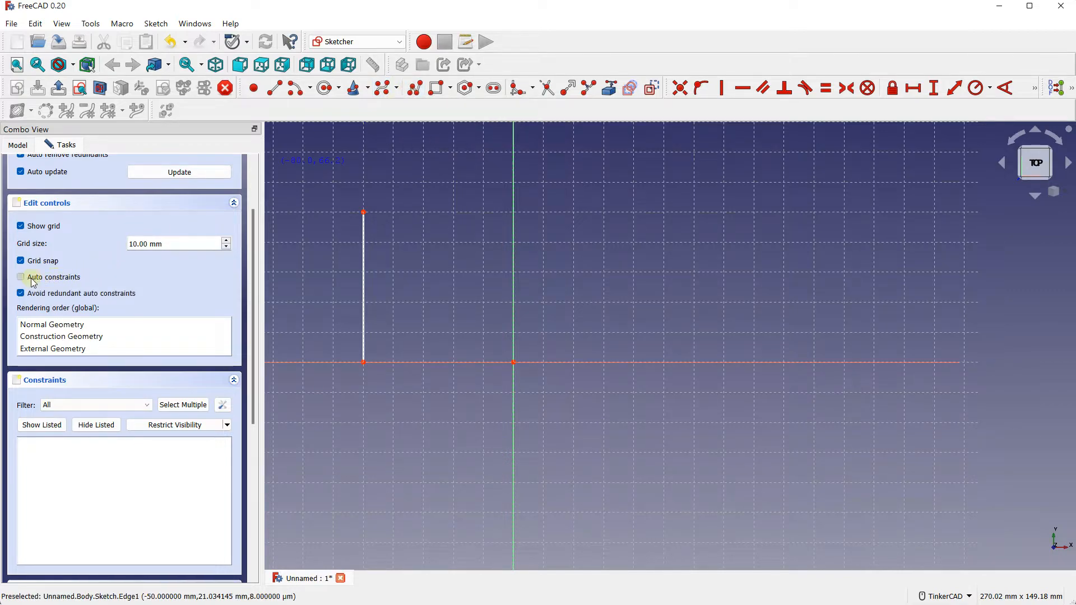
left_click(364, 212)
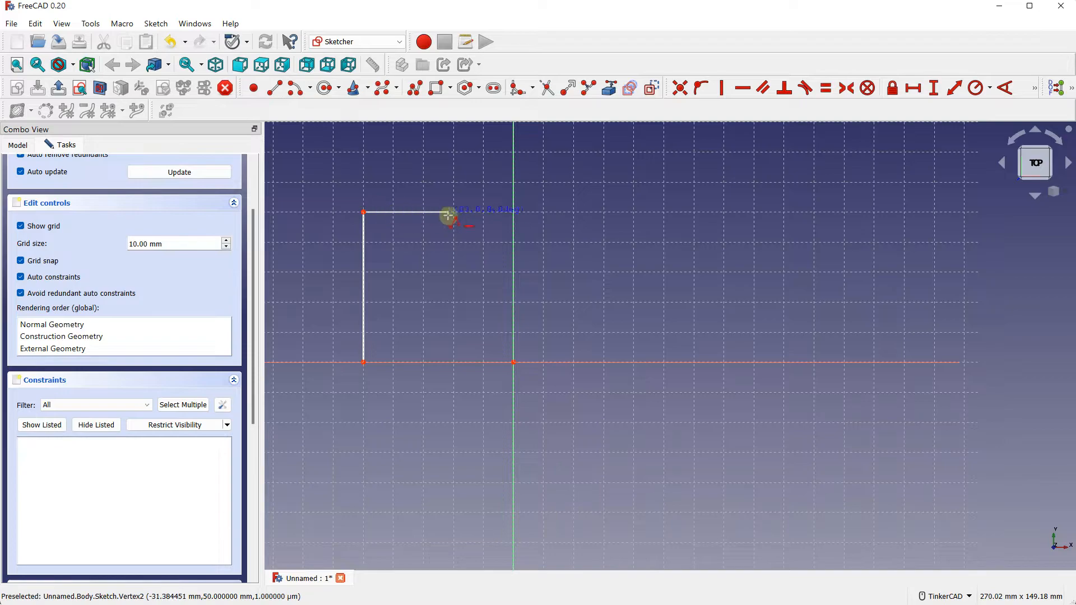
left_click(514, 214)
left_click(513, 154)
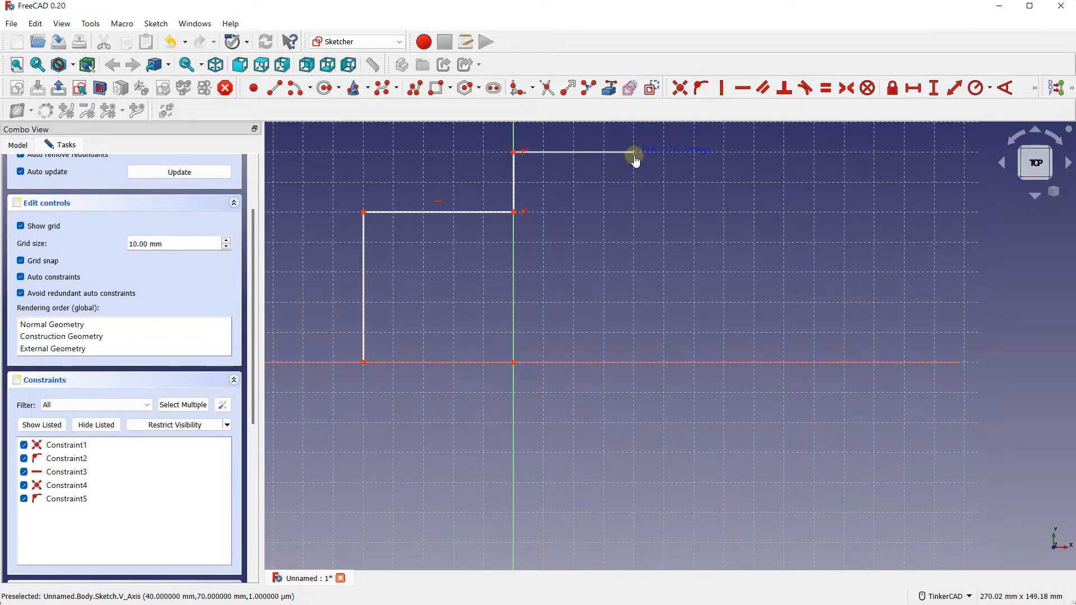
left_click(634, 153)
left_click(634, 303)
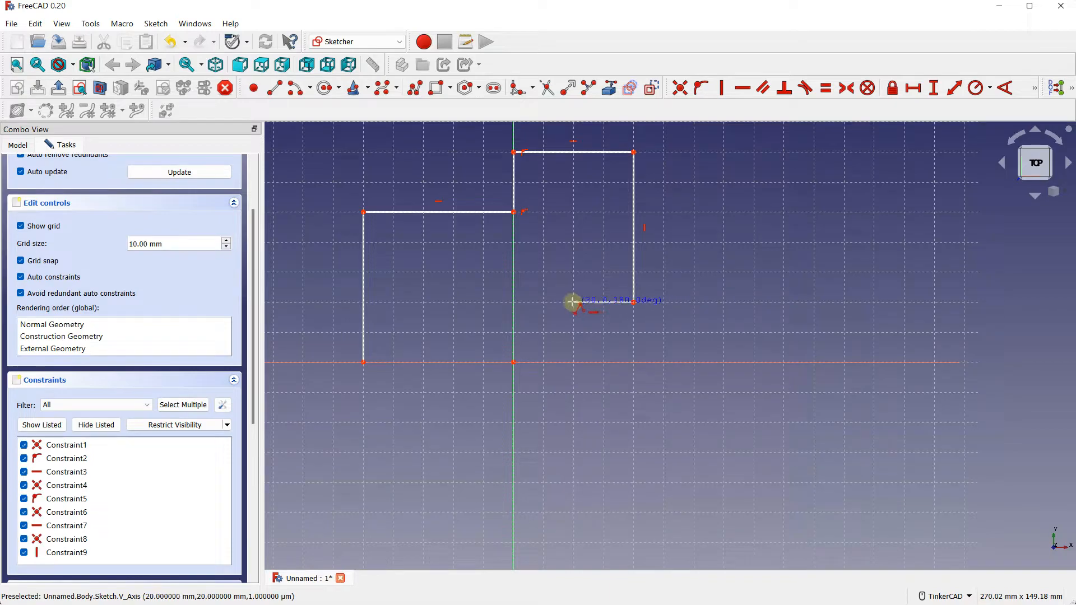
left_click(573, 303)
left_click(573, 362)
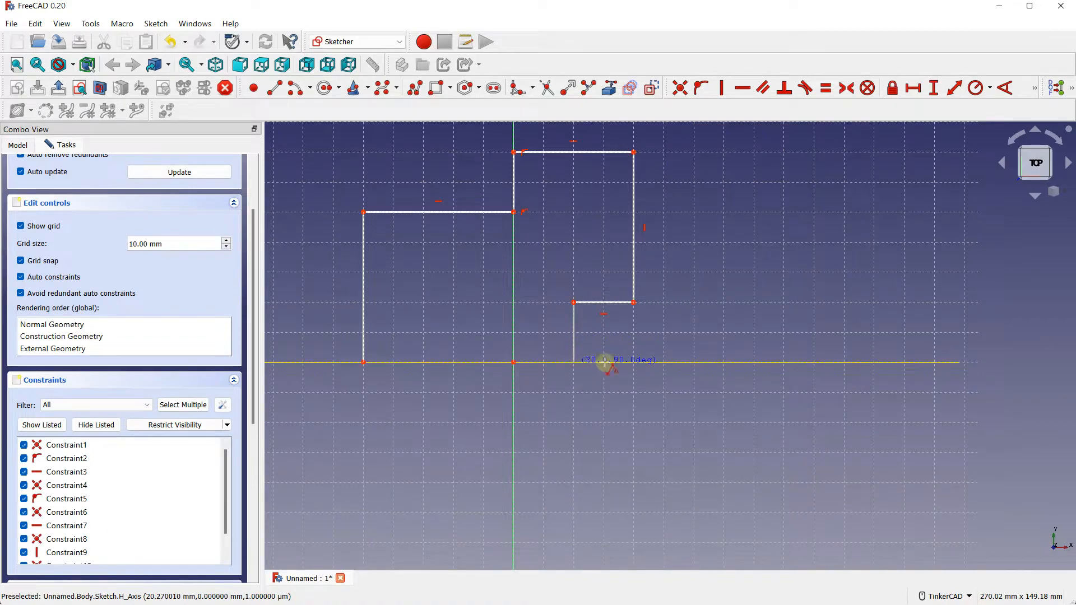
Step: Continue the polyline 20 mm right, about 22 mm down, 100 mm left, up to the horizontal axis and 10 mm right to close the outline
left_click(633, 362)
left_click(634, 428)
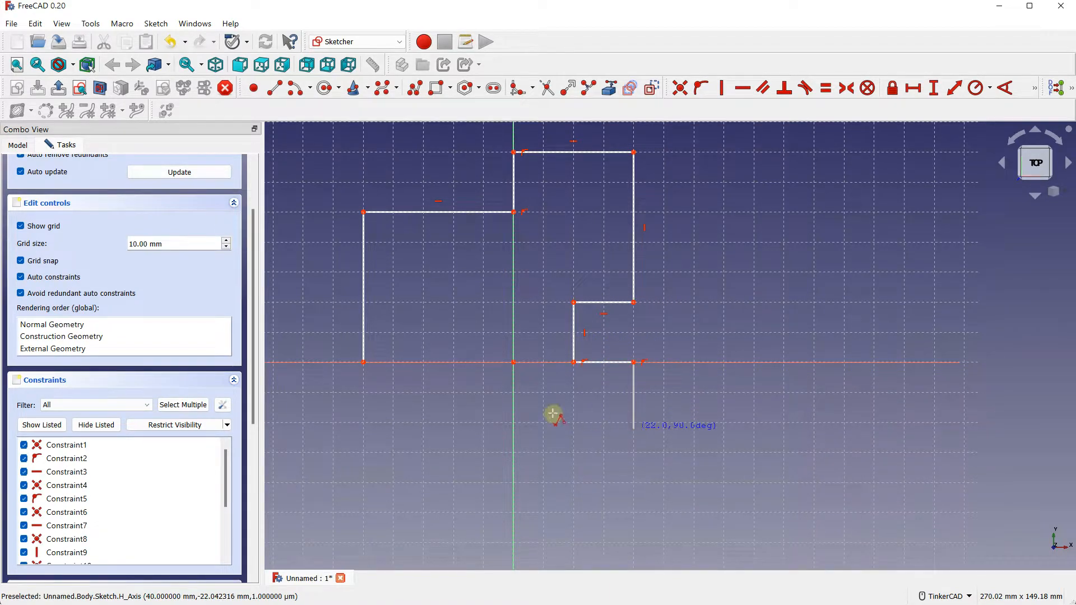
left_click(333, 427)
left_click(333, 363)
left_click(363, 362)
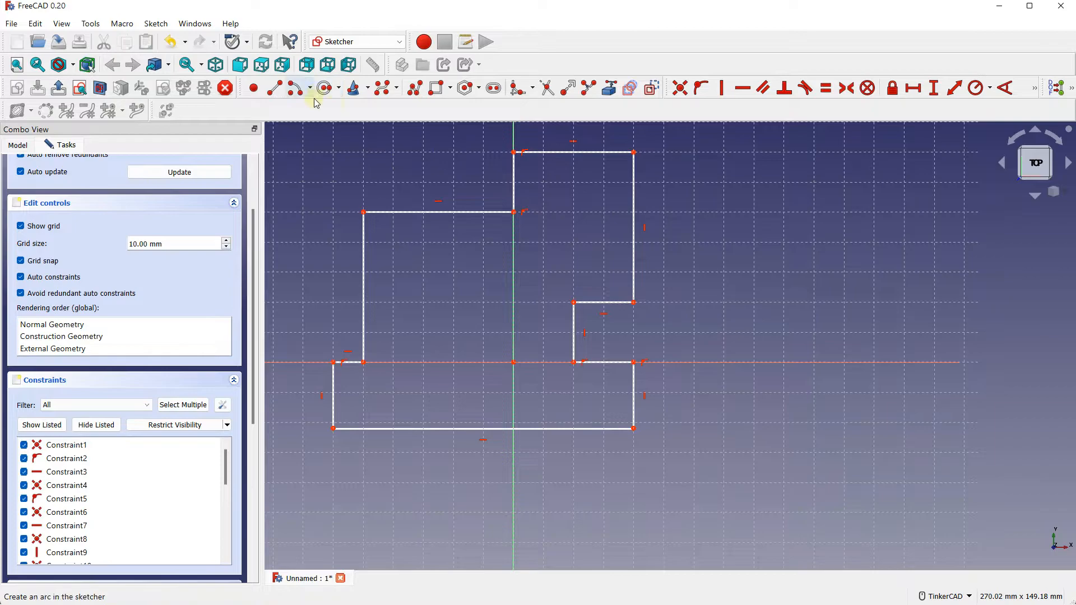
Step: Sketch a circle of 10 mm radius centred on the outline's upper right corner
scroll(622, 260, "up", 3)
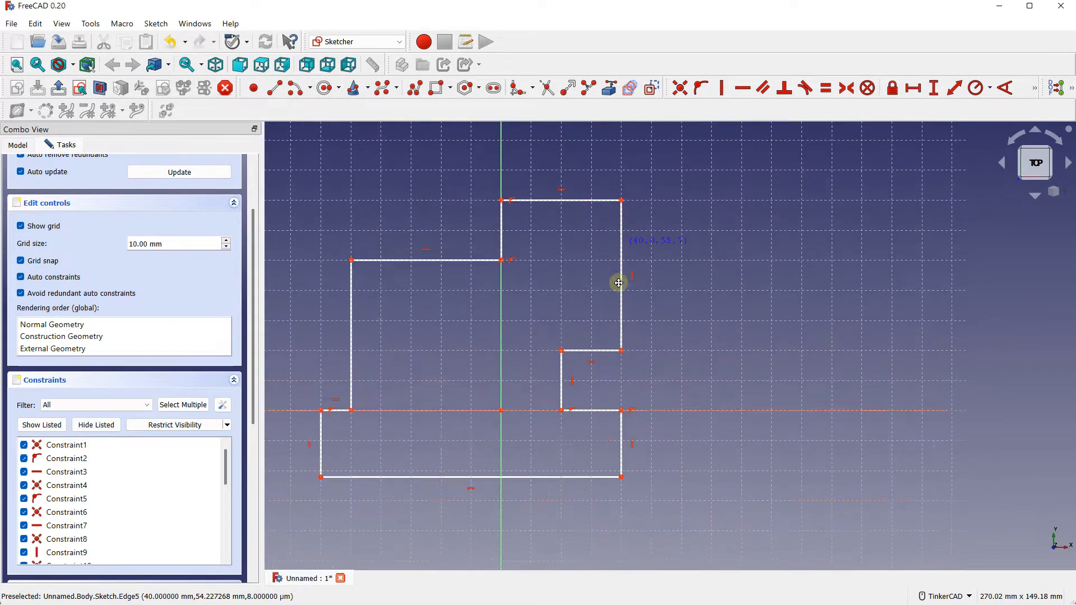
left_click(593, 298)
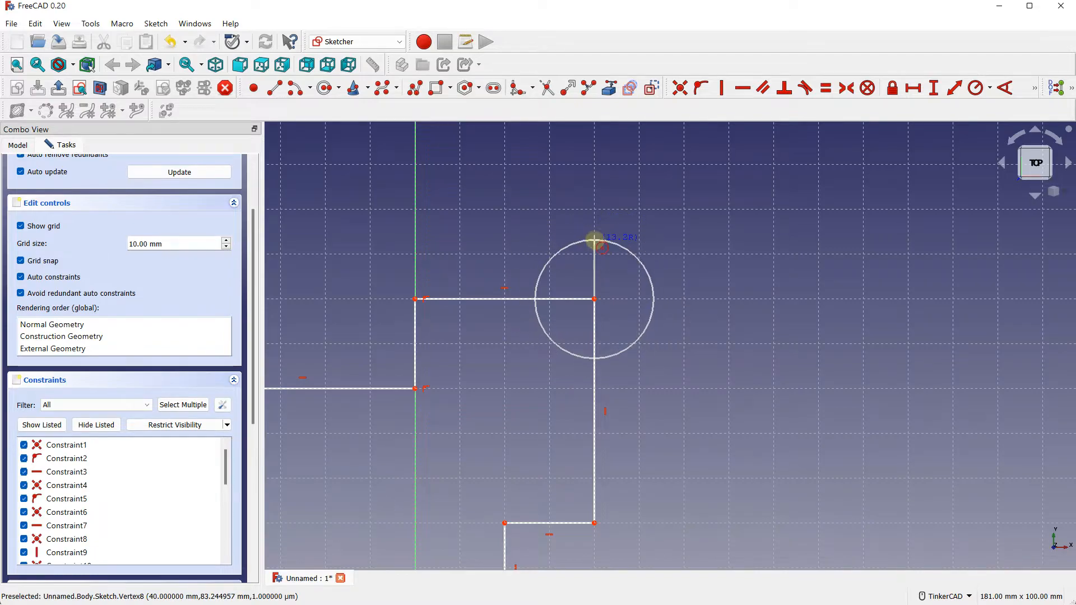
left_click(594, 254)
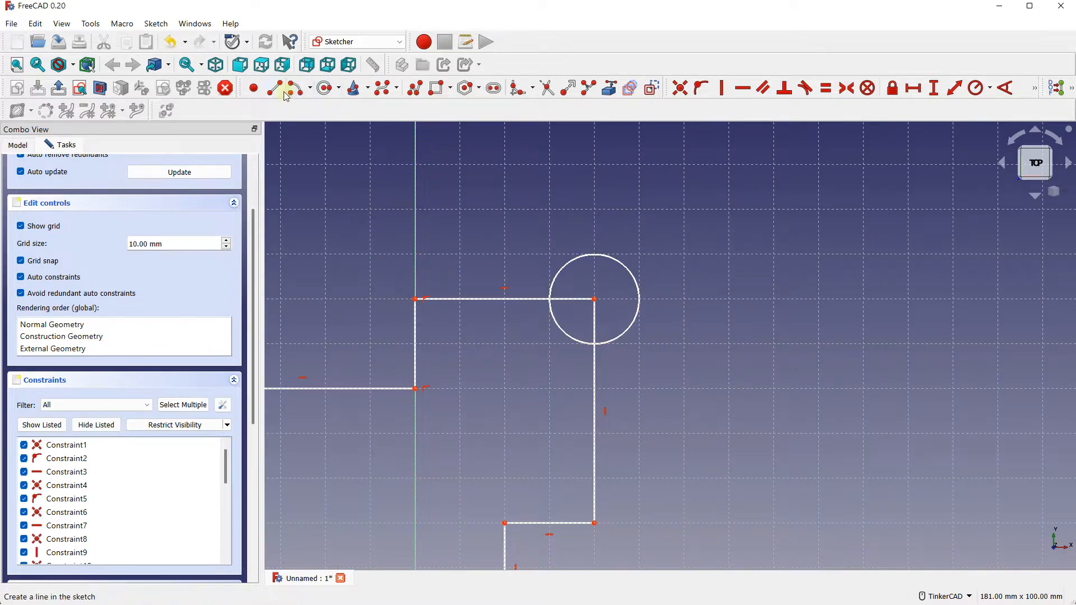
Step: Sketch a center-and-end-points arc centred on the bottom edge's midpoint, running below it from its left end to its right end
left_click(309, 88)
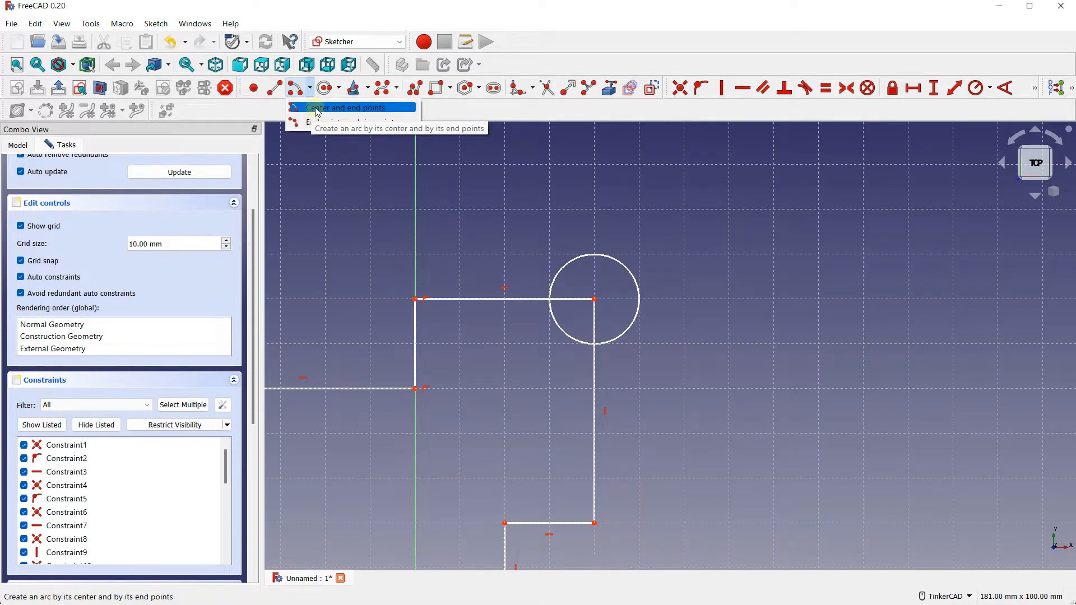
left_click(327, 108)
scroll(512, 346, "down", 3)
mouse_move(511, 346)
middle_mouse_down()
mouse_move(523, 291)
mouse_move(571, 202)
middle_mouse_up()
scroll(394, 289, "up", 1)
middle_click_drag(427, 216, 444, 156)
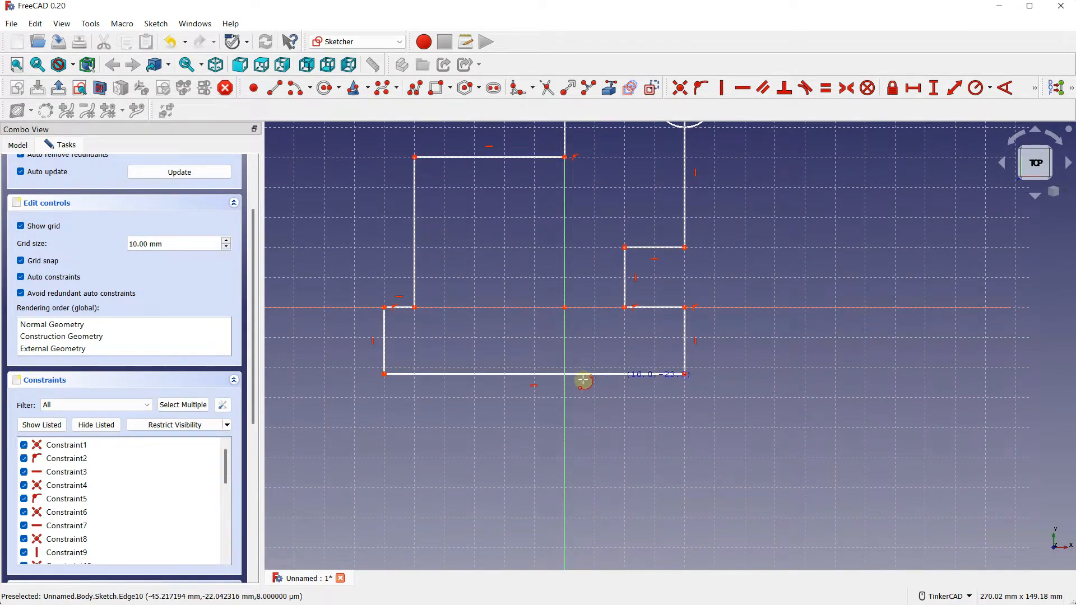
left_click(535, 376)
left_click(384, 373)
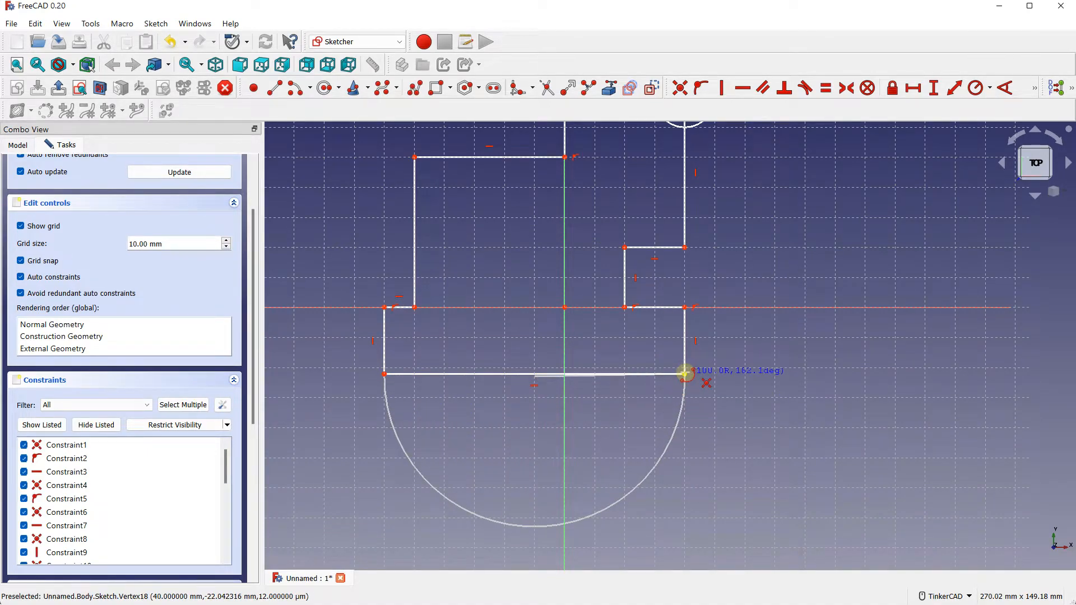
left_click(685, 372)
scroll(595, 448, "down", 3)
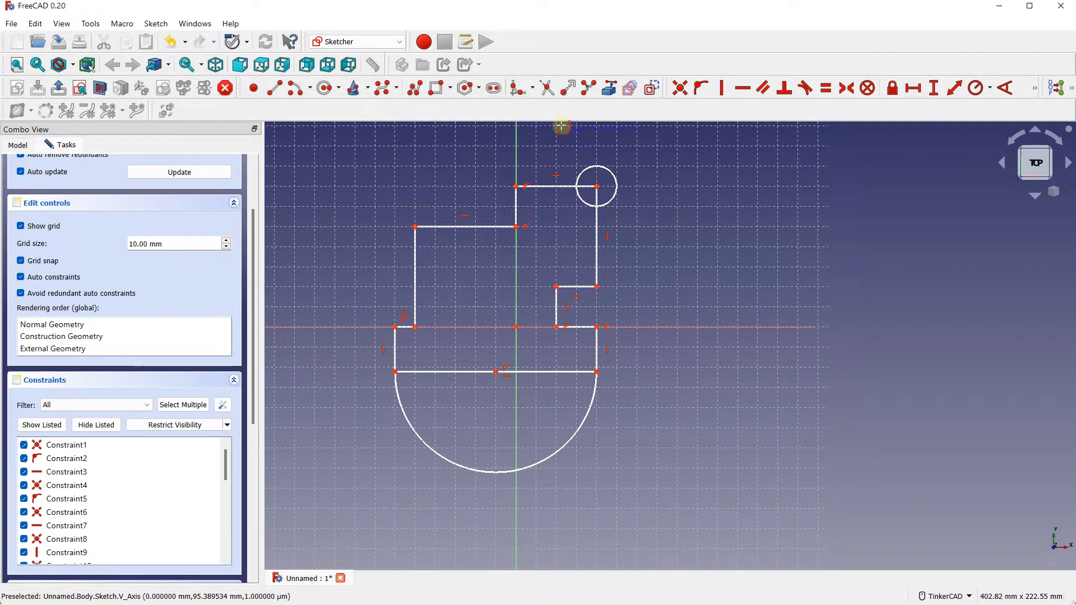
Step: Trim the two line ends inside the corner circle and the quarter of the circle lying between them
scroll(518, 157, "up", 3)
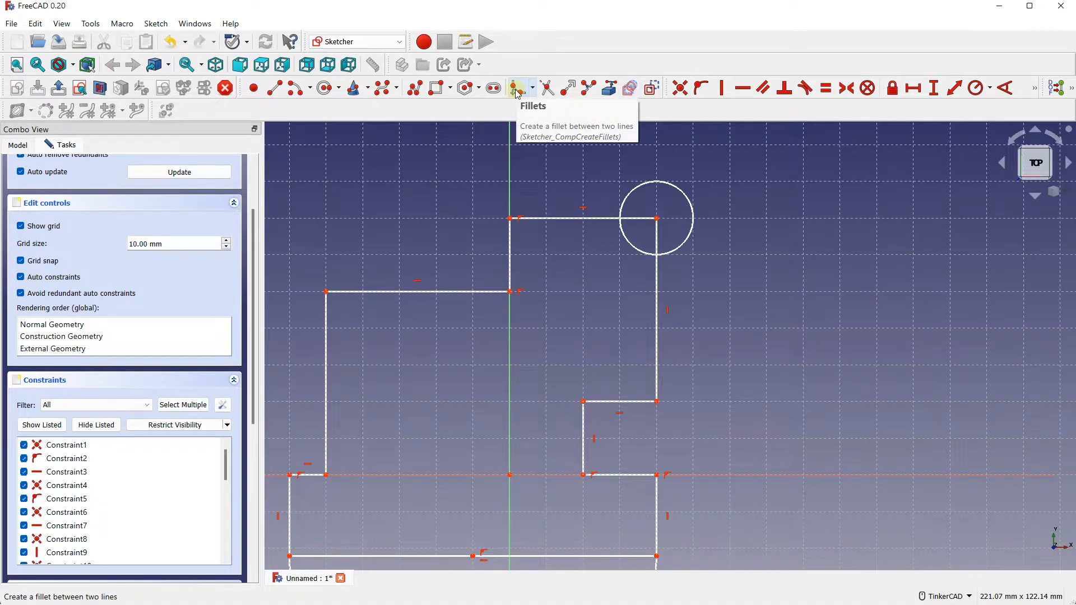
left_click(549, 89)
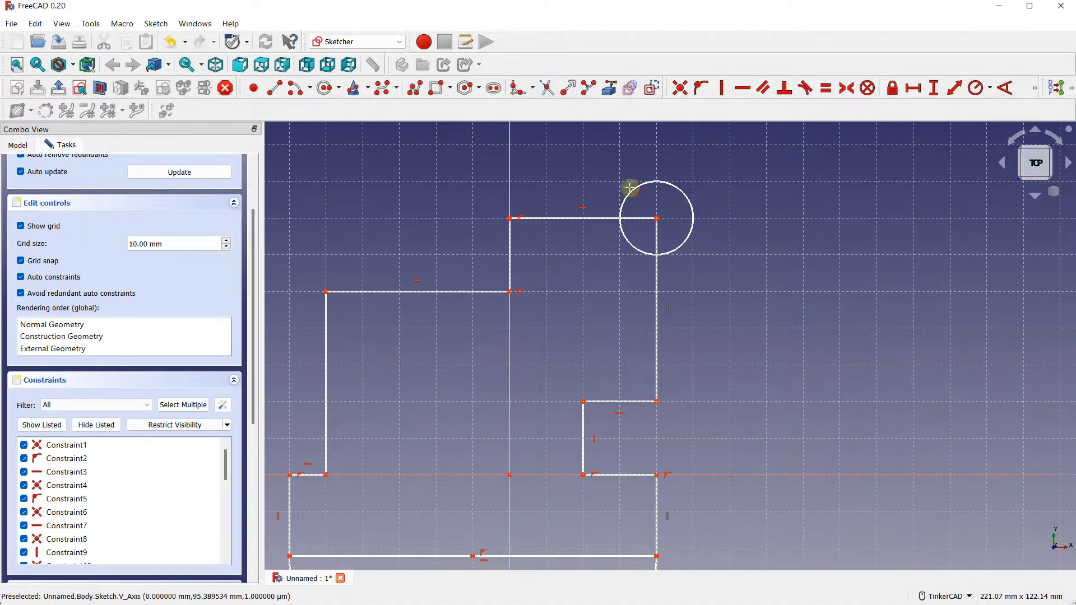
scroll(659, 227, "up", 3)
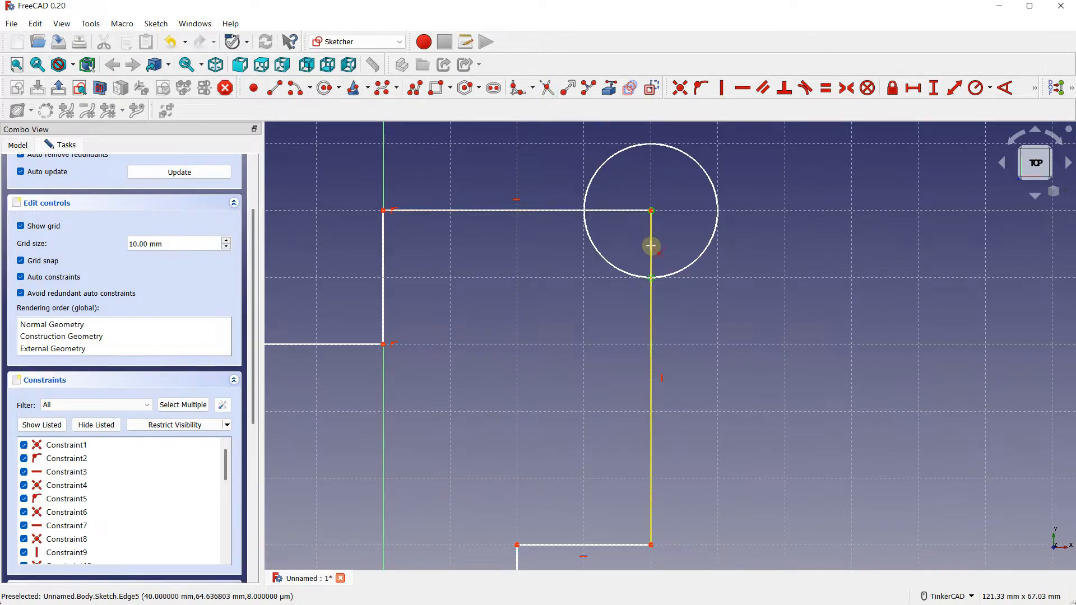
left_click(623, 212)
left_click(650, 232)
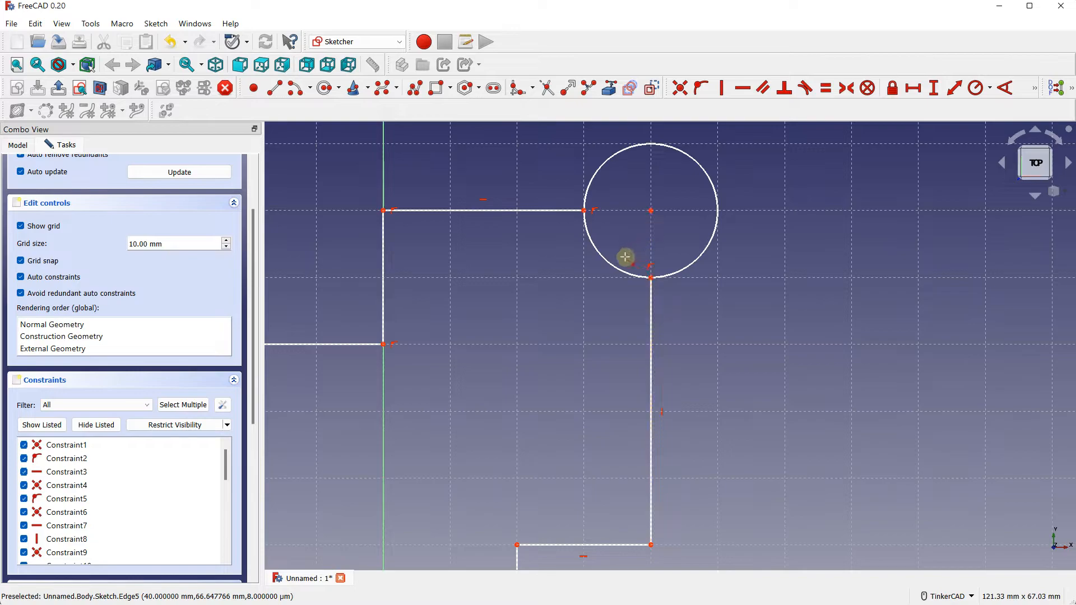
left_click(596, 249)
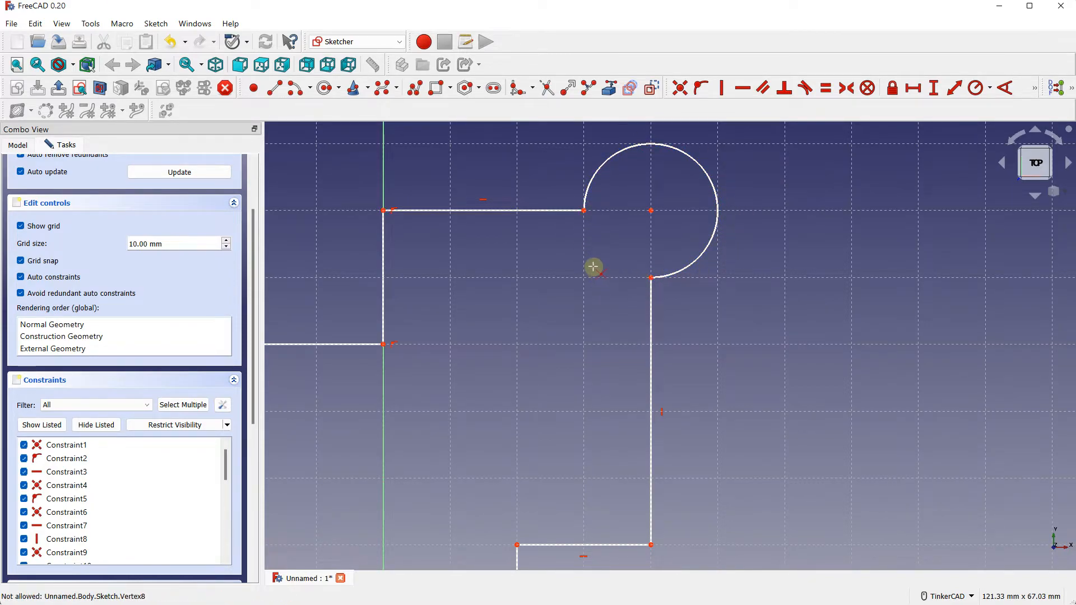
Step: Trim away the horizontal bottom line so the large arc alone closes the outline's lower end
scroll(592, 265, "down", 4)
middle_click_drag(542, 355, 543, 161)
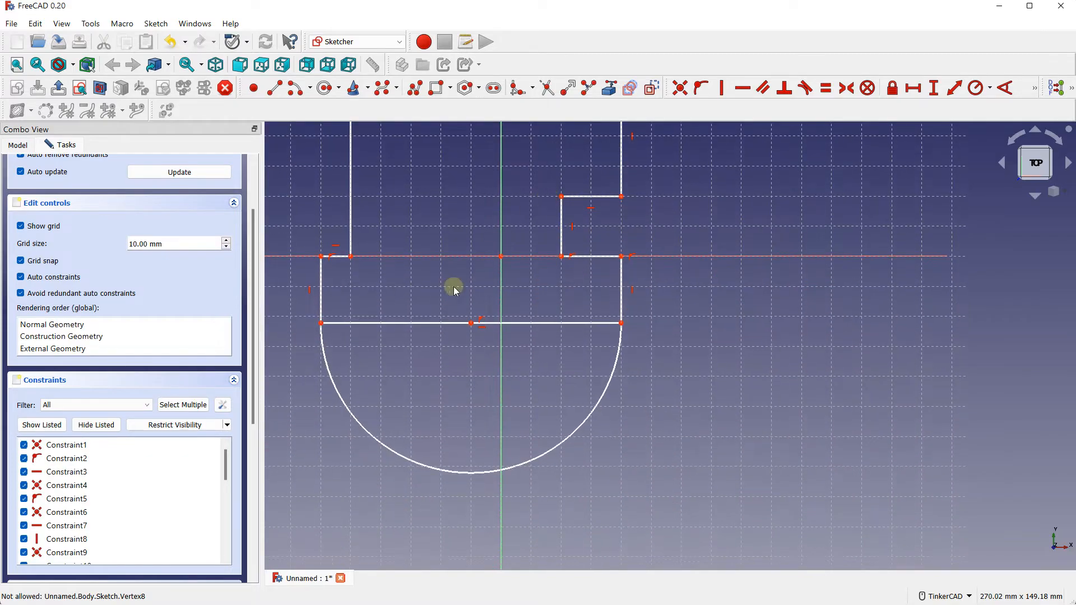
left_click(437, 323)
mouse_move(473, 299)
middle_mouse_down()
mouse_move(497, 295)
mouse_move(473, 422)
mouse_move(505, 386)
middle_mouse_up()
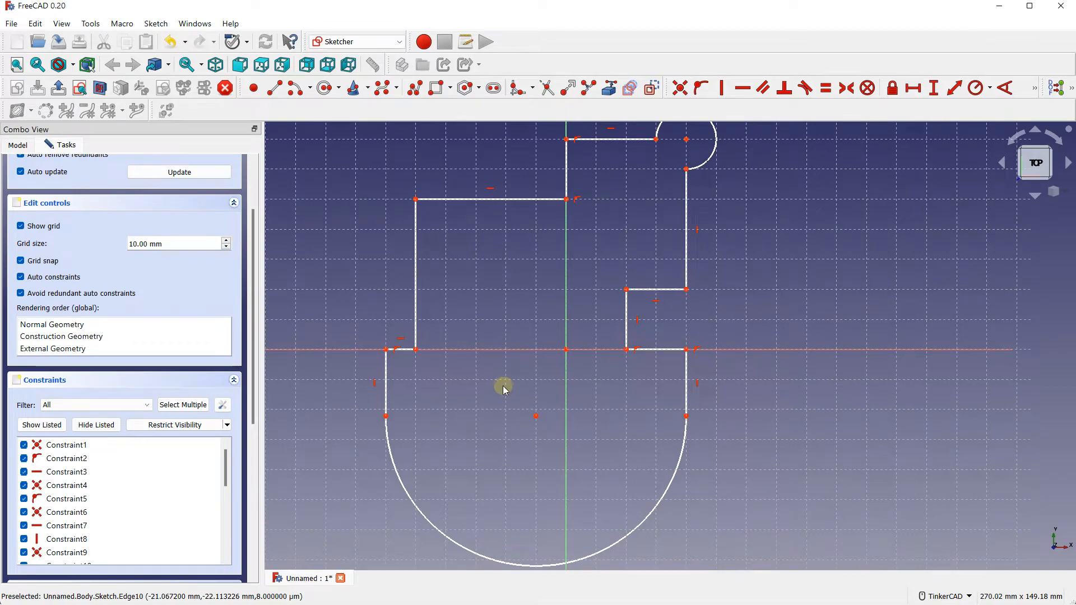
Step: Fillet the outline's upper left corner with a radius of about 3.7 mm between the long vertical line and the horizontal line
left_click(415, 88)
scroll(515, 197, "up", 2)
middle_click_drag(518, 195, 448, 314)
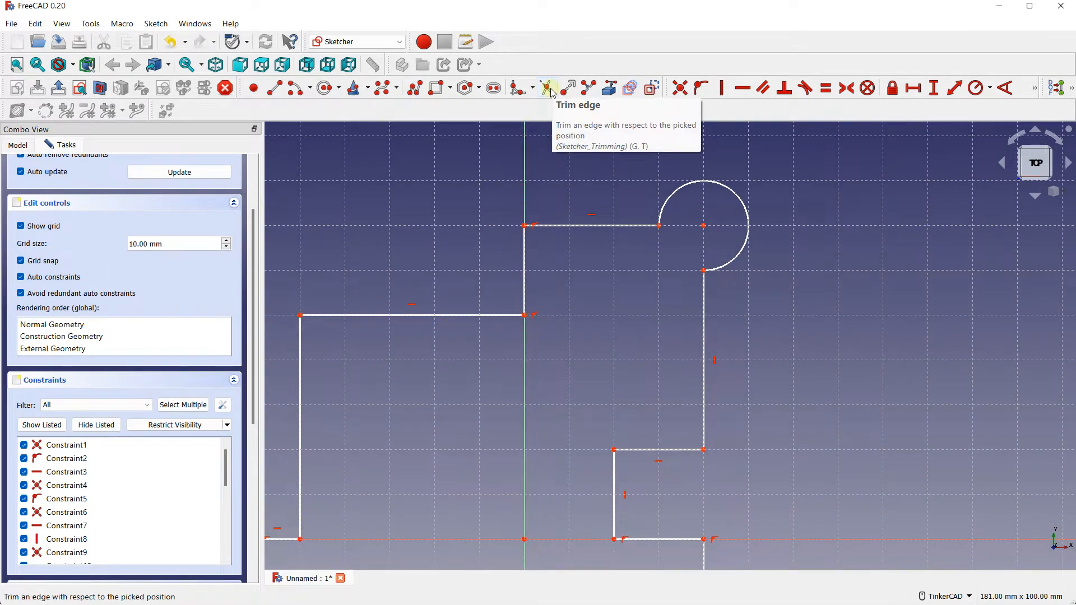
left_click(511, 93)
scroll(468, 247, "up", 5)
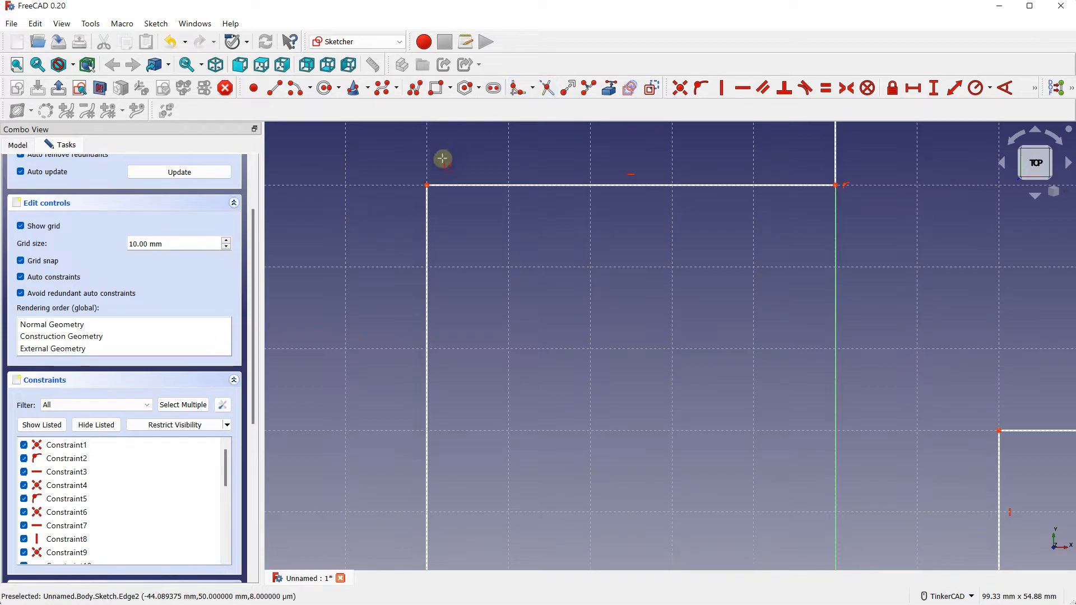
left_click(427, 218)
left_click(455, 185)
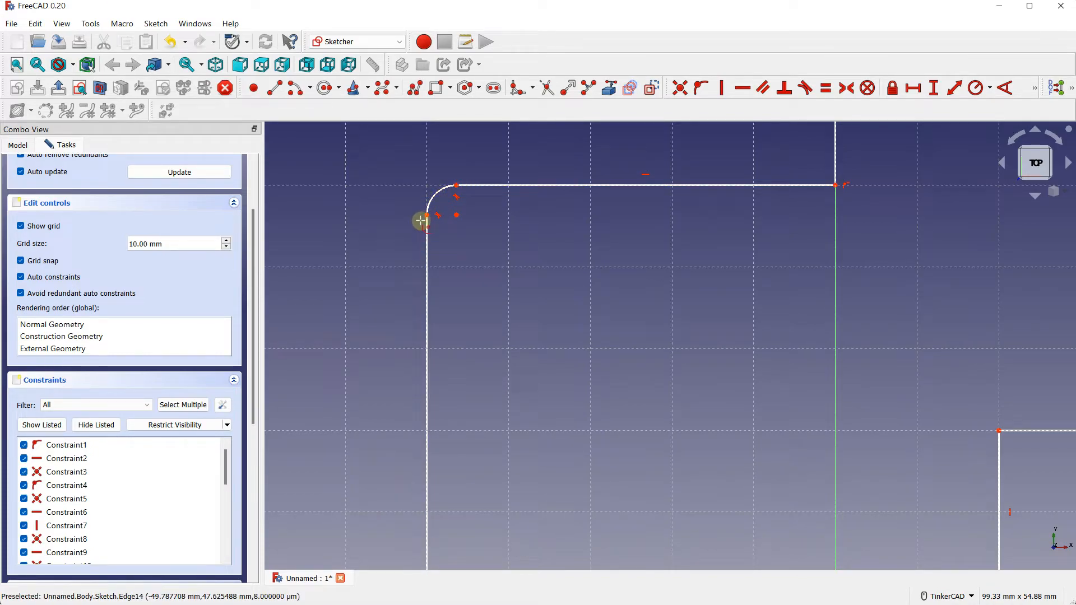
Step: Nudge the corner fillet arc slightly and constrain its radius to 4 mm
mouse_move(428, 216)
left_mouse_down()
mouse_move(431, 288)
mouse_move(432, 213)
left_mouse_up()
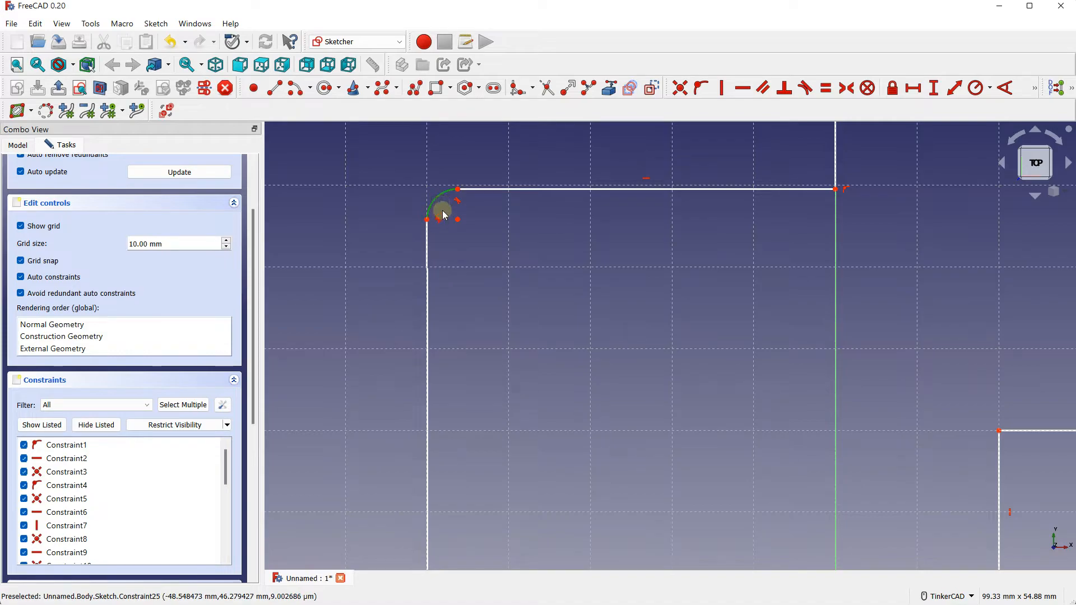
left_click(978, 90)
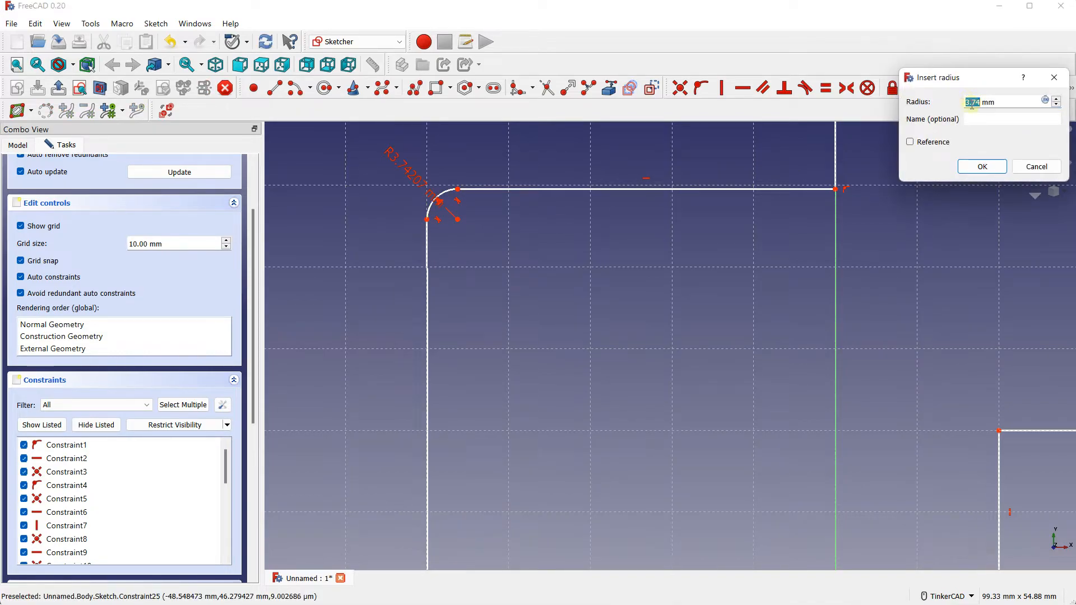
key("Caps_Lock")
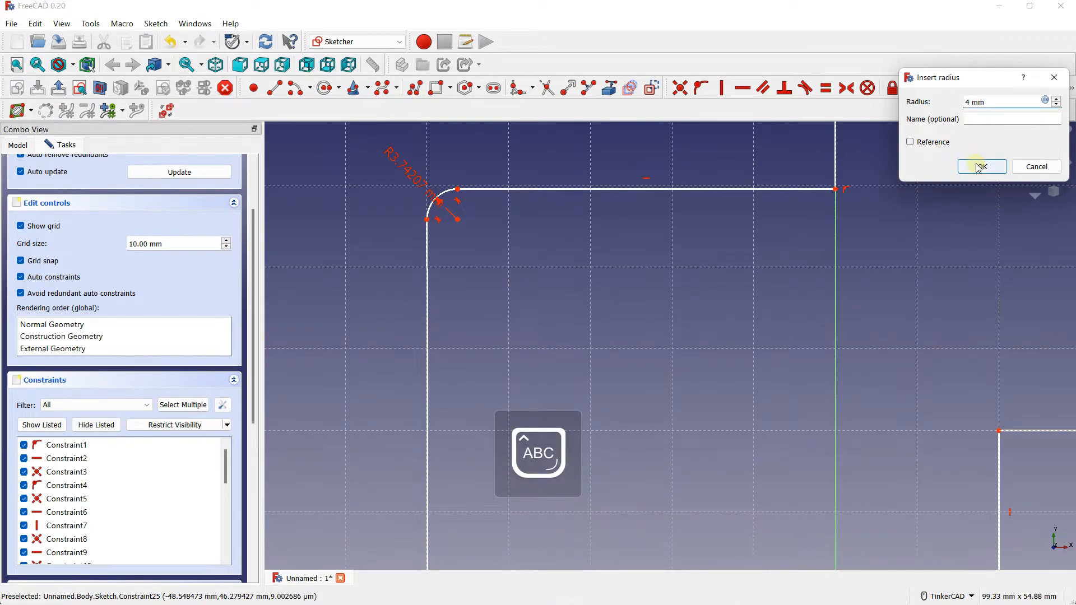
left_click(979, 167)
scroll(442, 196, "up", 4)
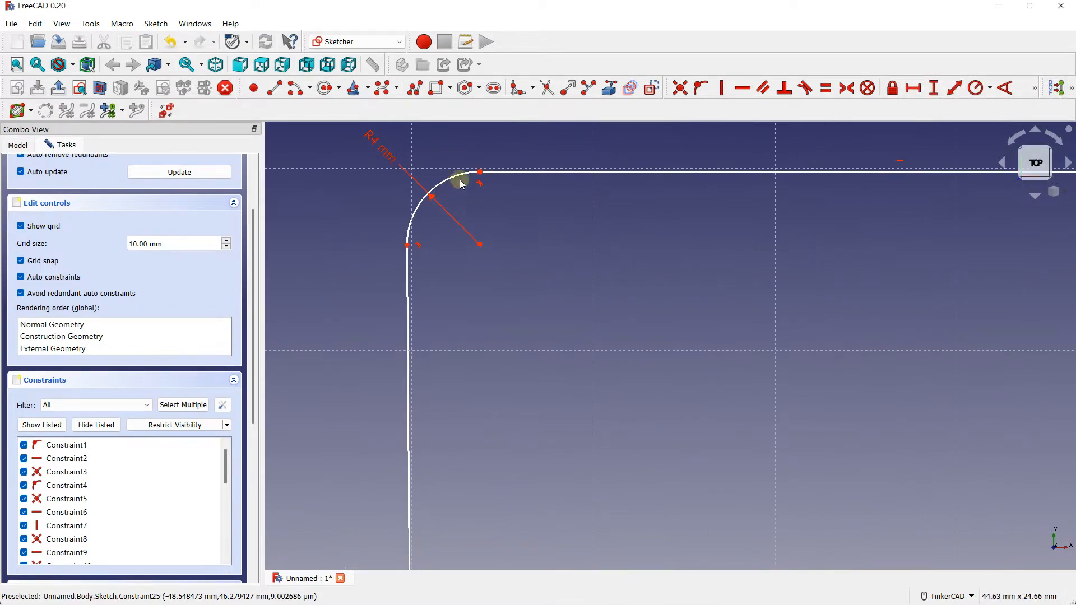
scroll(546, 203, "down", 4)
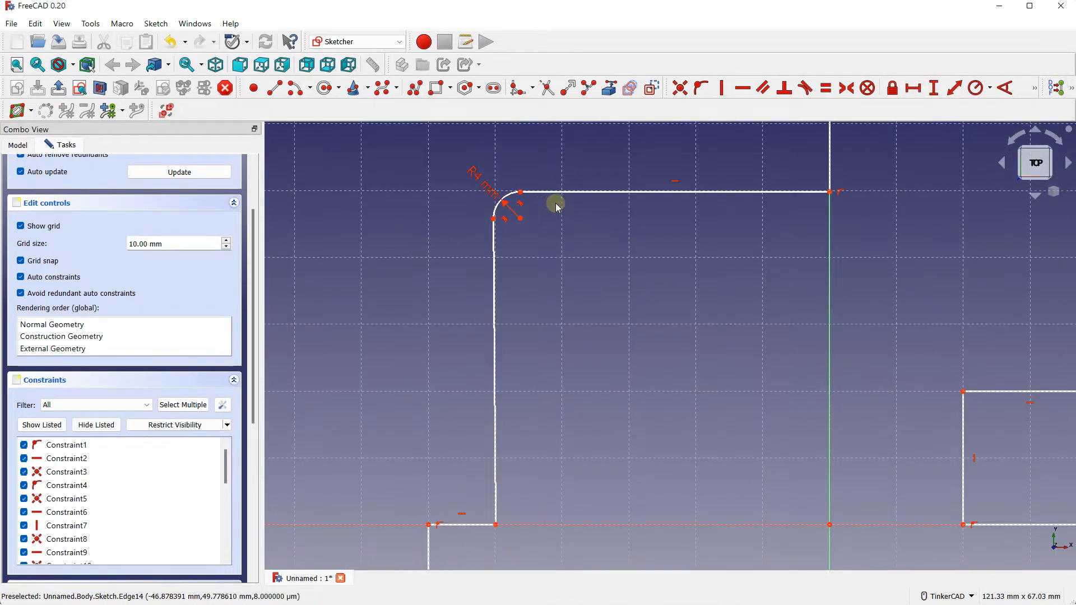
Step: Apply a vertical constraint to the line below the 4 mm fillet and move the rounded corner slightly right
left_click(494, 255)
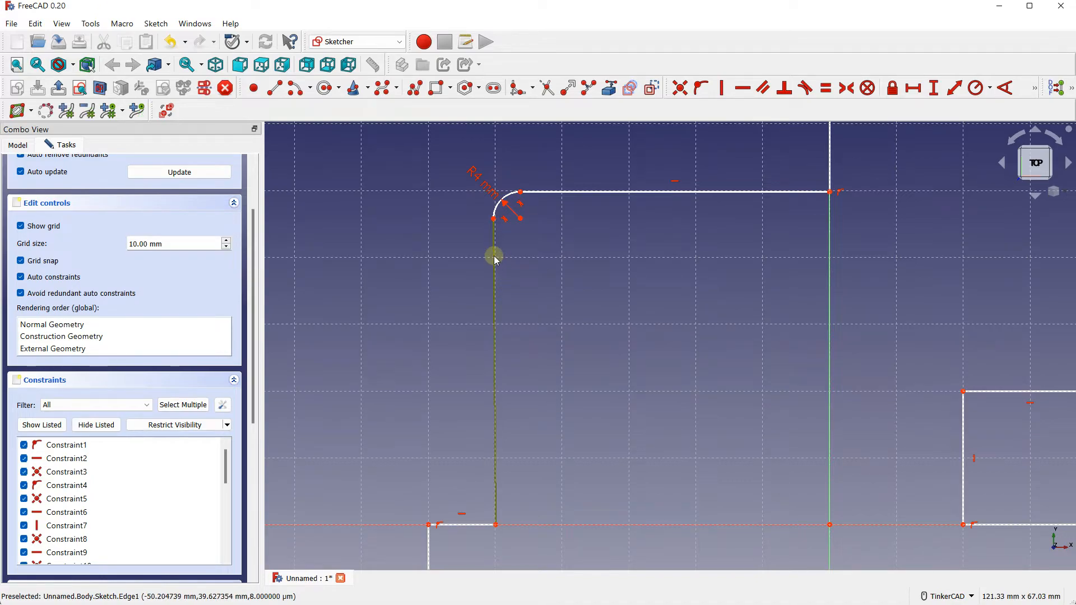
left_click(726, 90)
mouse_move(492, 213)
left_mouse_down()
mouse_move(509, 241)
mouse_move(511, 216)
left_mouse_up()
Step: Draw a closed, irregular B-spline with 16 control points in the empty area above and left of the outline
scroll(511, 218, "down", 6)
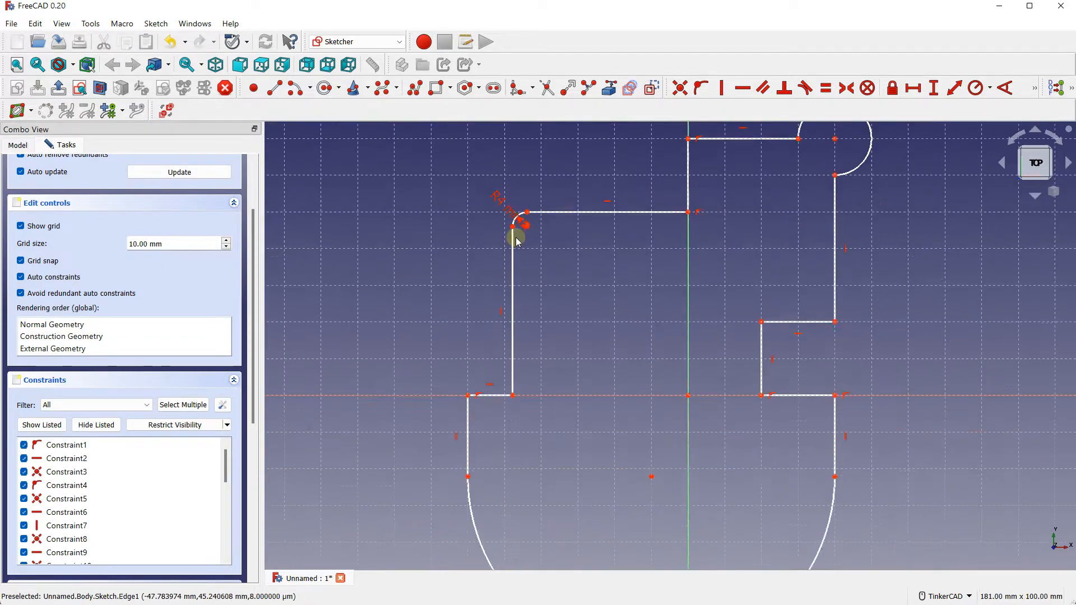
mouse_move(495, 197)
middle_mouse_down()
mouse_move(493, 353)
mouse_move(488, 324)
mouse_move(481, 365)
middle_mouse_up()
scroll(432, 276, "up", 4)
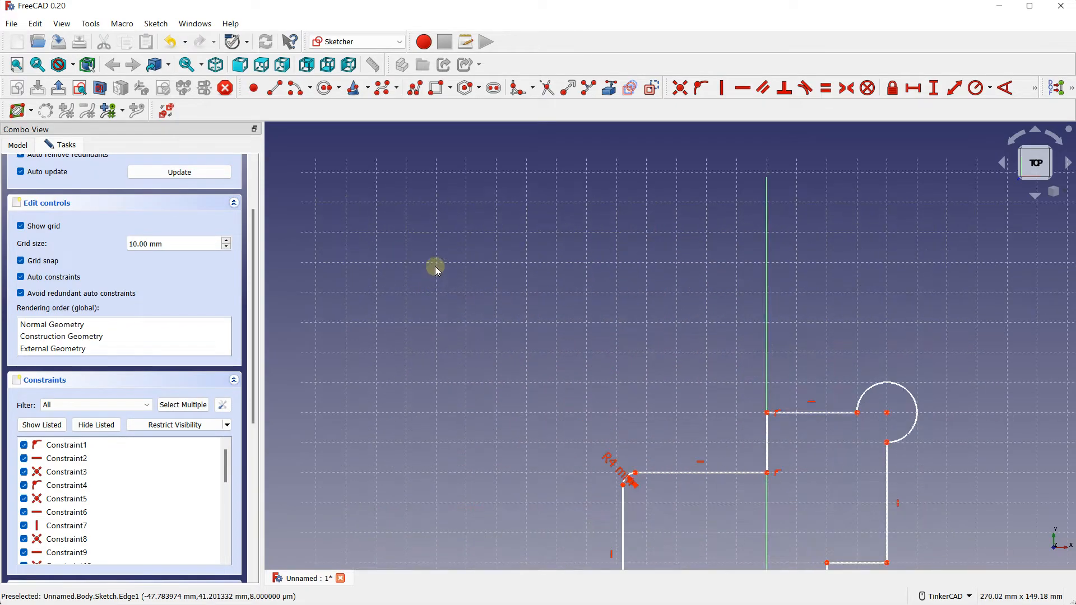
left_click(377, 90)
scroll(428, 235, "up", 2)
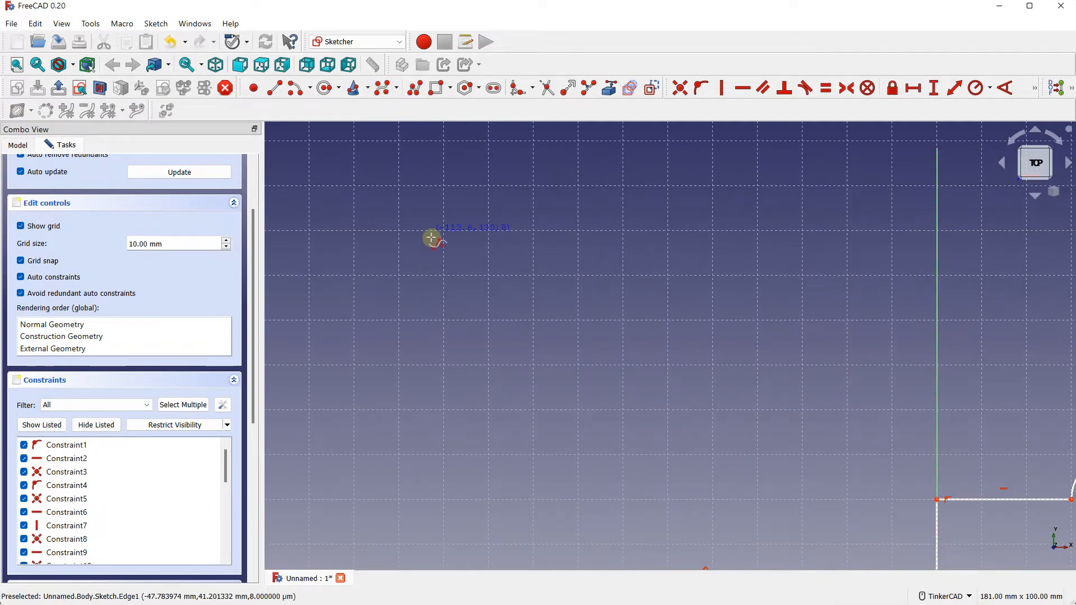
left_click(444, 230)
left_click(489, 185)
left_click(561, 186)
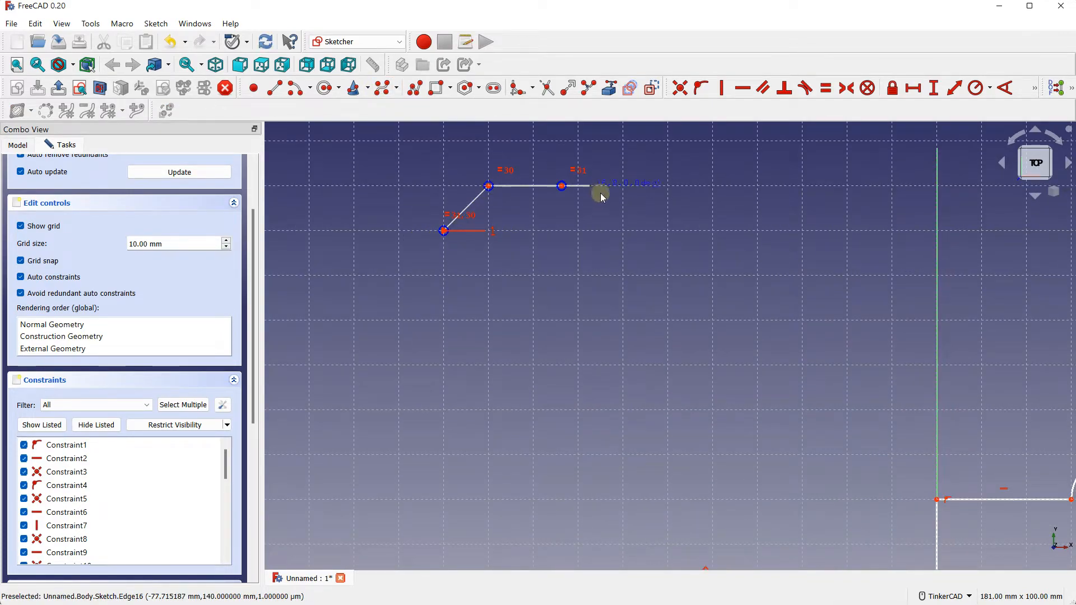
left_click(608, 199)
left_click(642, 230)
left_click(668, 260)
left_click(712, 275)
left_click(727, 320)
left_click(712, 376)
left_click(622, 399)
left_click(561, 365)
left_click(488, 354)
left_click(425, 364)
left_click(354, 336)
left_click(353, 275)
left_click(399, 231)
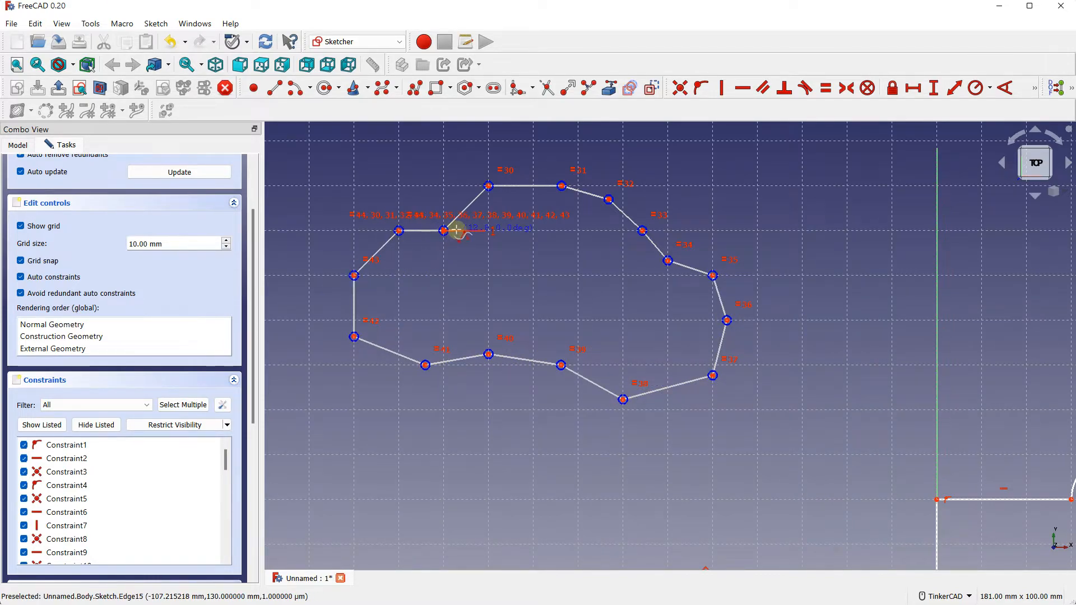
left_click(443, 230)
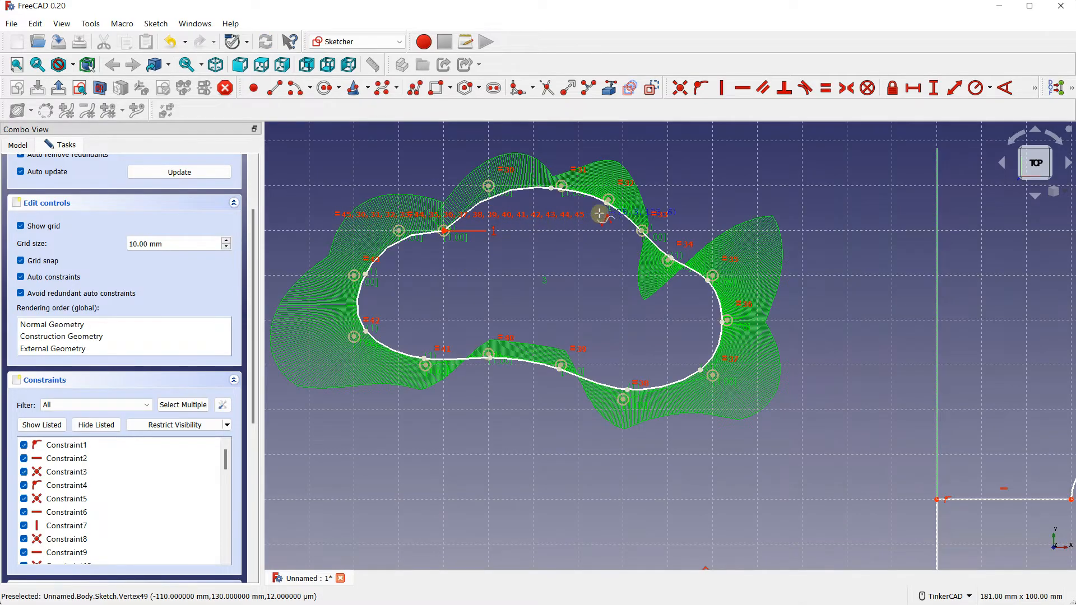
Step: Try to move a control point on the B-spline's upper right side, and turn off grid snap and the grid display
scroll(598, 212, "up", 2)
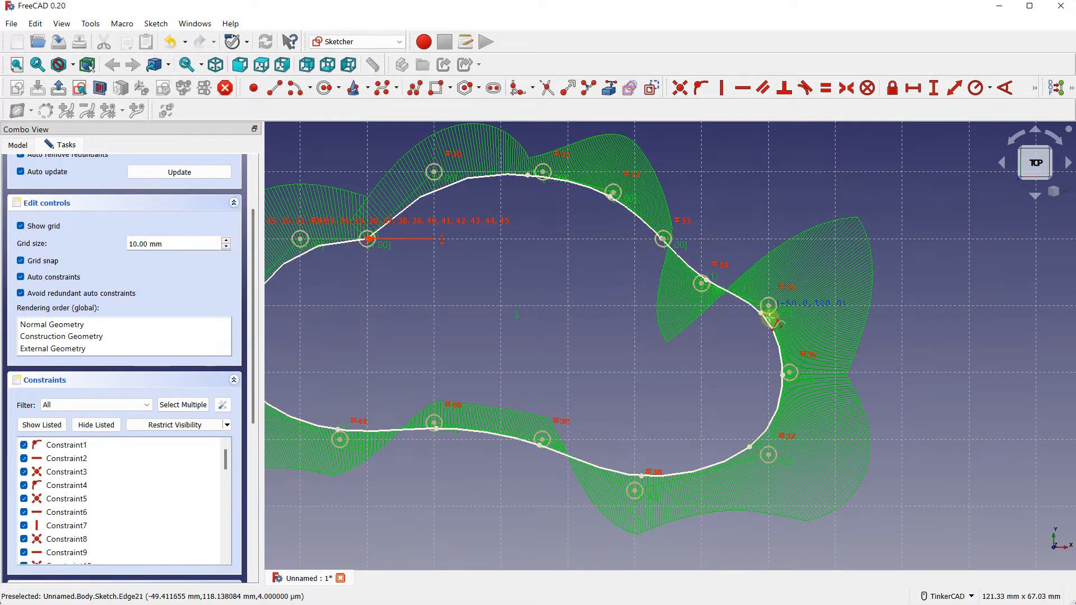
scroll(704, 224, "down", 3)
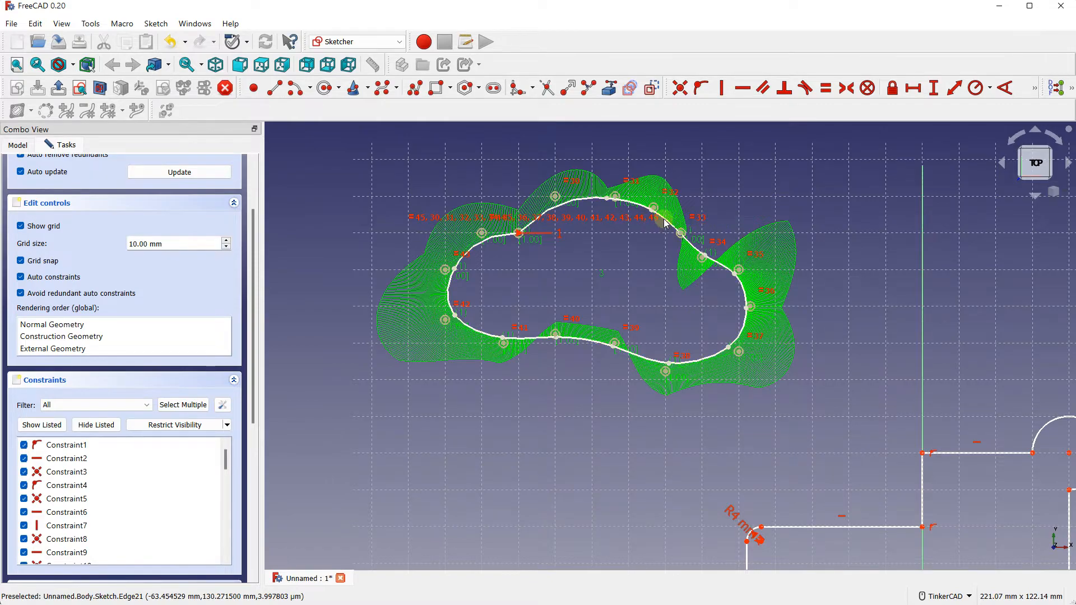
scroll(729, 281, "up", 4)
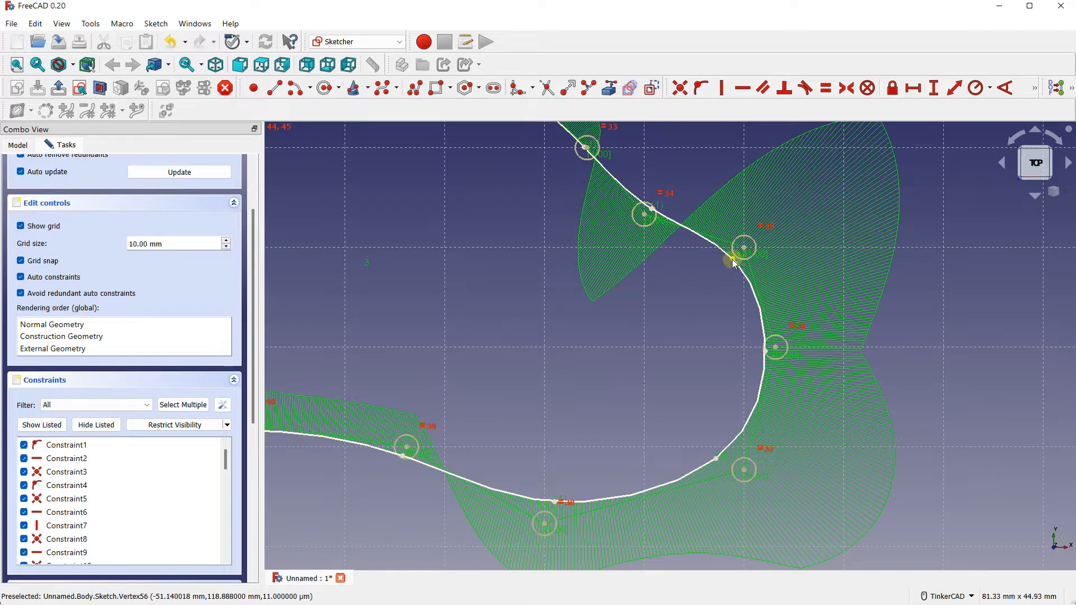
scroll(734, 257, "up", 5)
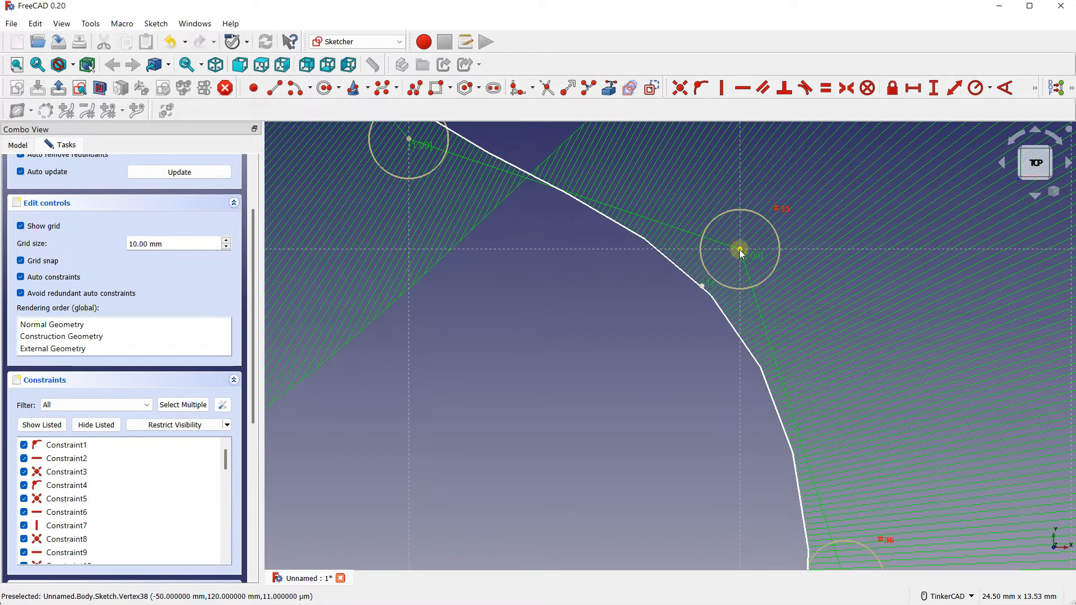
mouse_move(741, 254)
left_mouse_down()
mouse_move(748, 238)
mouse_move(813, 242)
mouse_move(754, 307)
mouse_move(601, 331)
mouse_move(644, 247)
mouse_move(732, 245)
left_mouse_up()
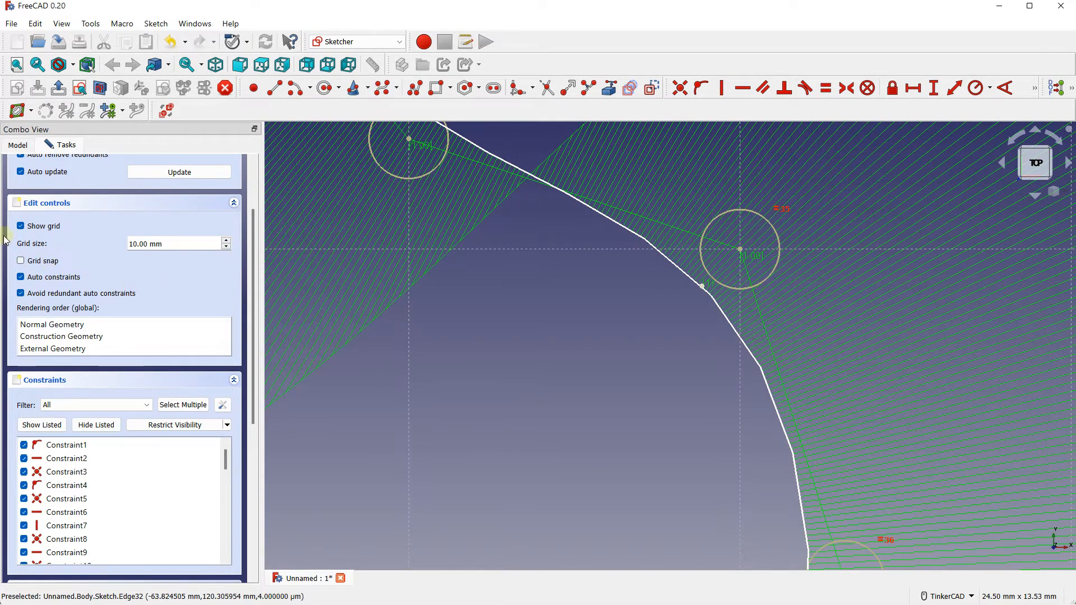
left_click(32, 227)
Step: Reshape the B-spline's upper right side by moving its control points to deepen the indentation
scroll(507, 250, "down", 5)
scroll(533, 278, "up", 6)
mouse_move(527, 271)
left_mouse_down()
mouse_move(556, 244)
mouse_move(616, 220)
mouse_move(521, 255)
left_mouse_up()
mouse_move(389, 239)
left_mouse_down()
mouse_move(284, 281)
mouse_move(338, 266)
left_mouse_up()
scroll(451, 238, "down", 6)
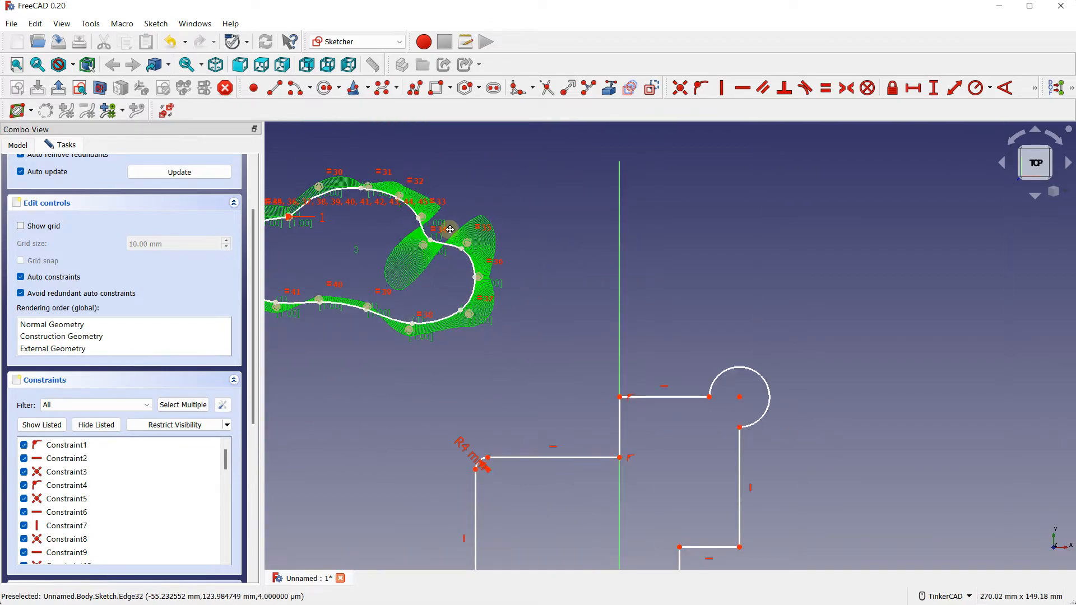
Step: Select the entire B-spline with its control points and delete it
middle_click_drag(446, 202, 485, 206)
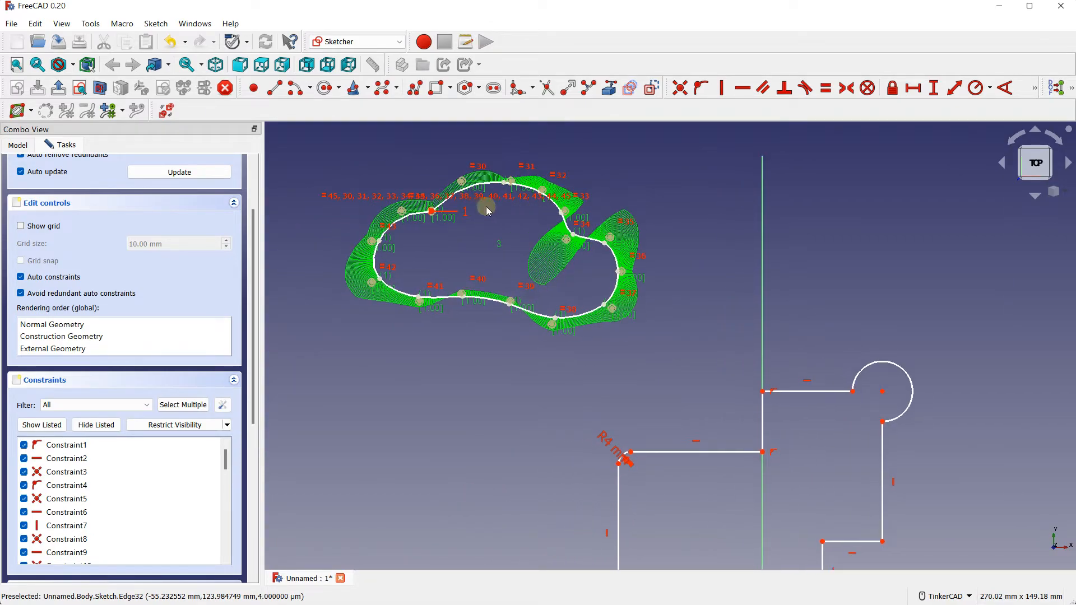
left_click_drag(291, 149, 691, 361)
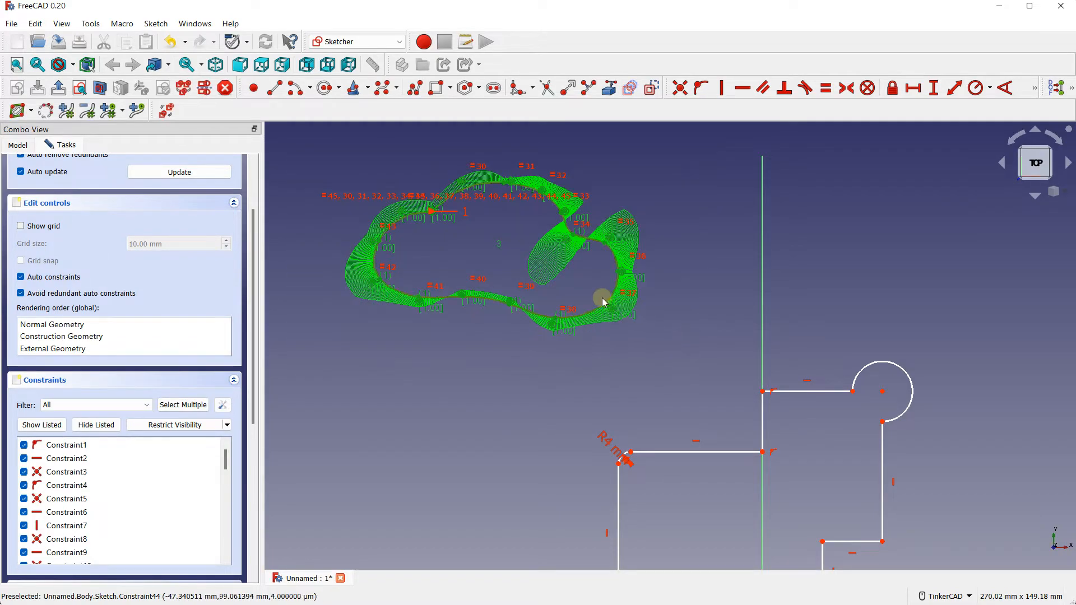
key("Delete")
Step: Draw a rectangle about 82 mm wide and 50 mm high in the empty area right of the outline
scroll(559, 217, "down", 3)
scroll(559, 218, "down", 2)
mouse_move(542, 242)
middle_mouse_down()
mouse_move(464, 250)
mouse_move(356, 296)
middle_mouse_up()
scroll(515, 242, "up", 4)
scroll(502, 220, "down", 2)
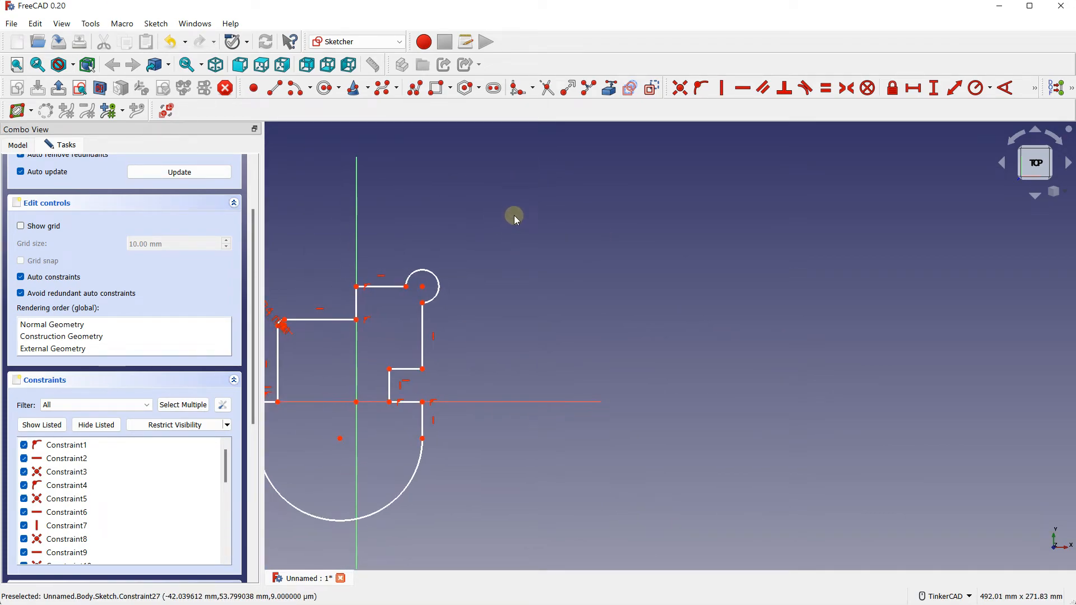
left_click(436, 87)
left_click(535, 260)
left_click(702, 360)
Step: Constrain the rectangle's horizontal width to 60 mm and its vertical height to 30 mm
scroll(695, 294, "up", 2)
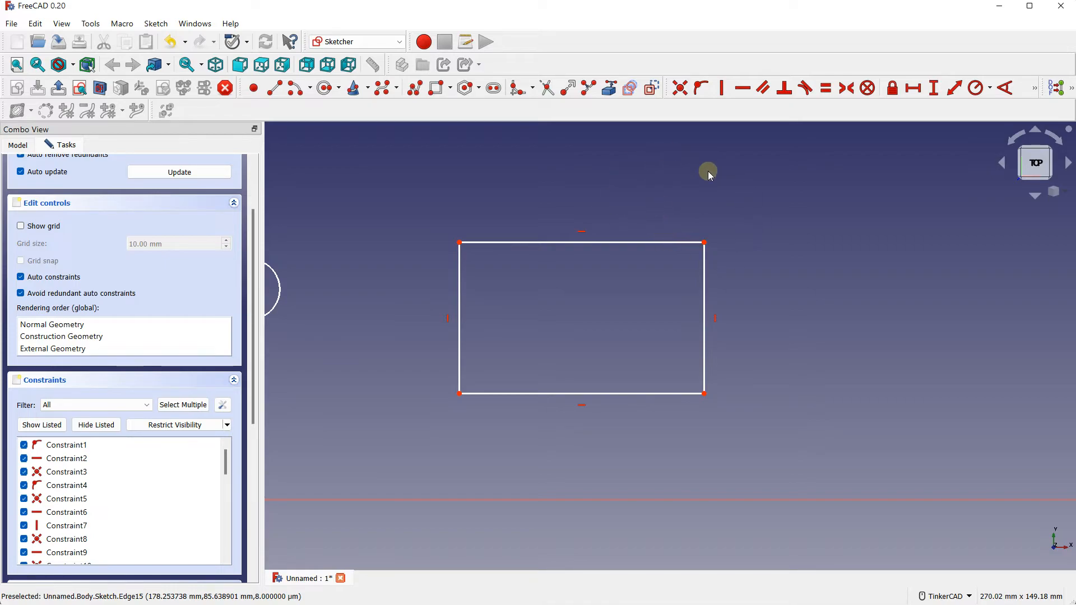
left_click(912, 89)
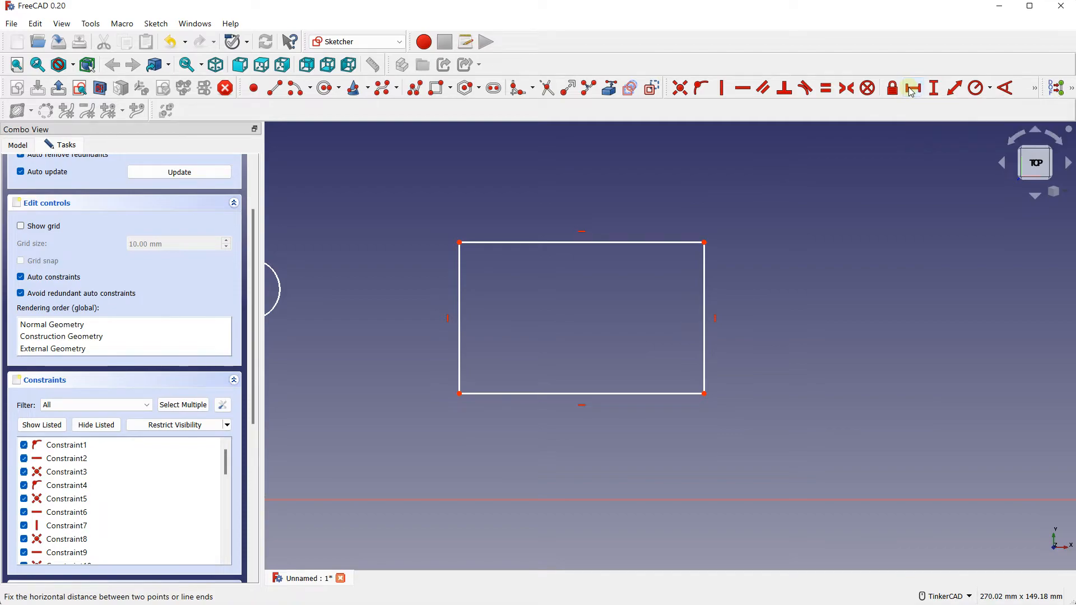
left_click(624, 242)
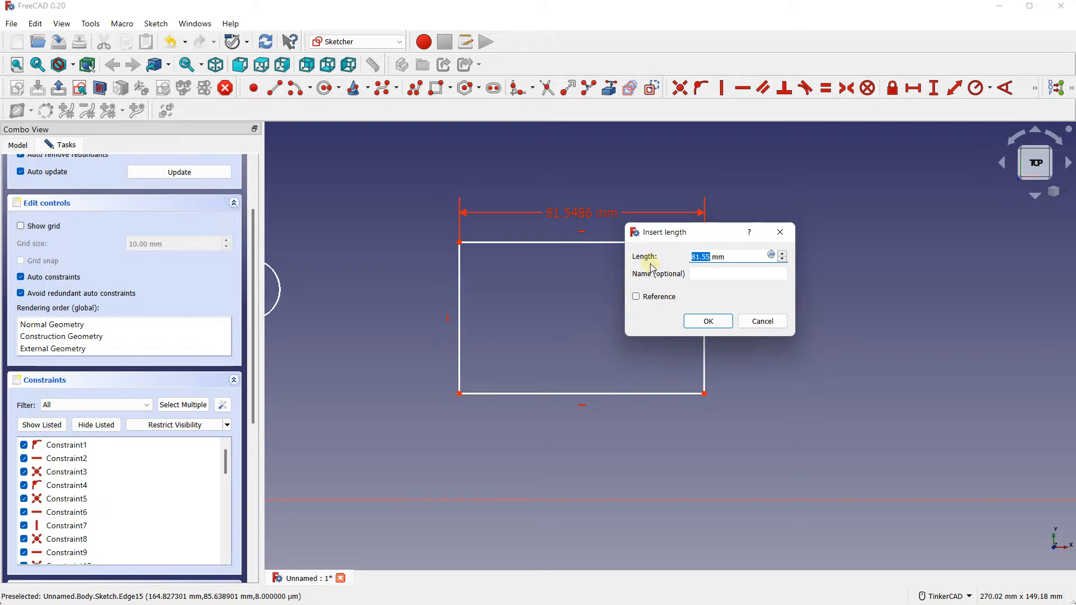
left_click(697, 322)
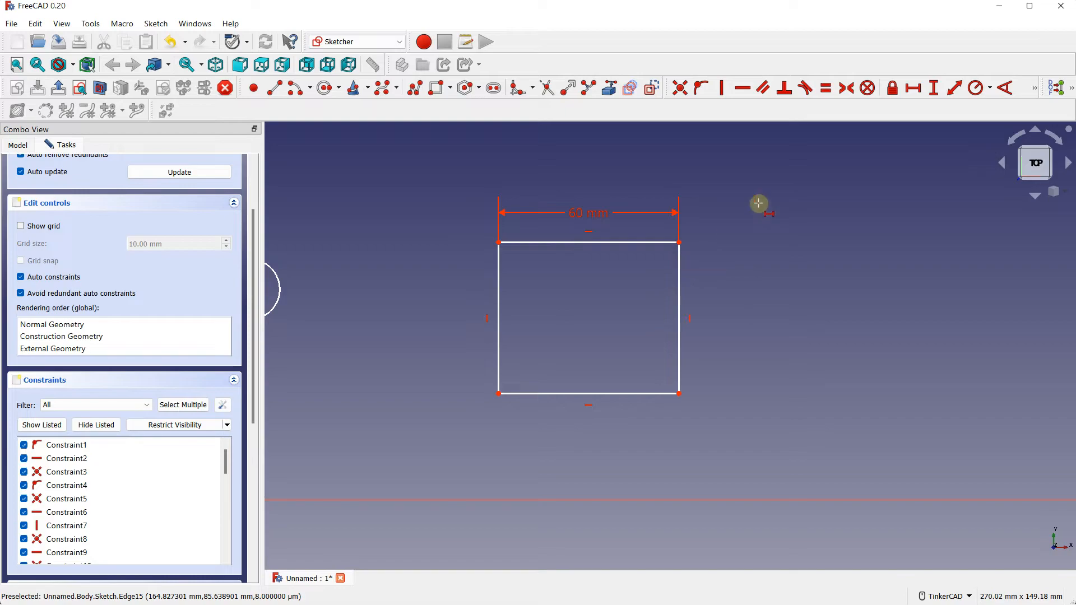
left_click(931, 84)
left_click(679, 277)
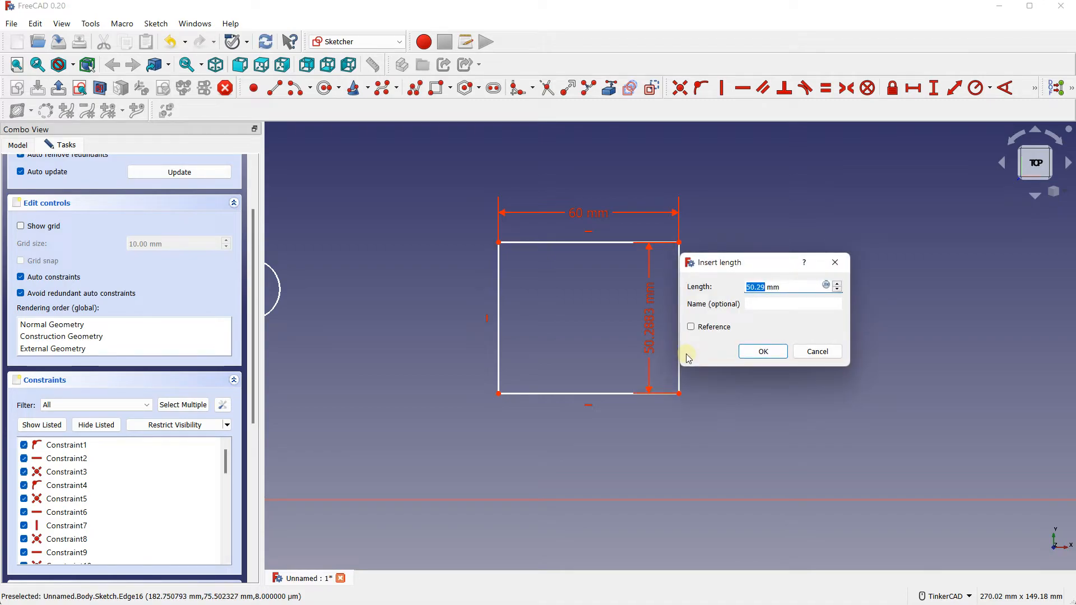
left_click(766, 351)
Step: Select the whole rectangle with its dimensions and delete it, leaving the main outline in the sketch
scroll(593, 284, "down", 5)
mouse_move(593, 283)
right_mouse_down()
mouse_move(547, 307)
mouse_move(493, 305)
mouse_move(490, 283)
right_mouse_up()
scroll(600, 296, "up", 3)
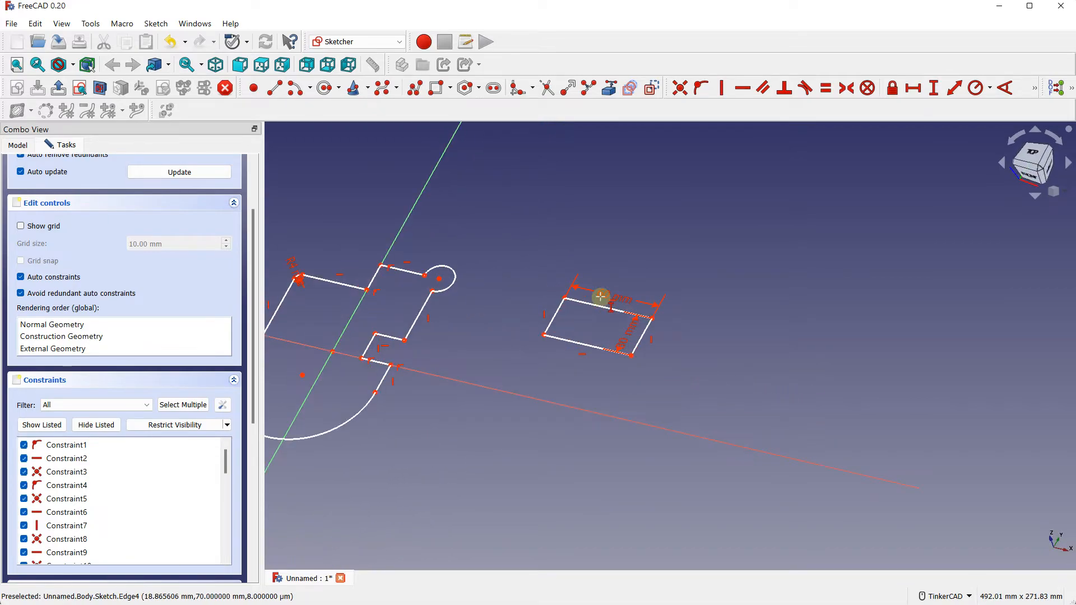
scroll(599, 284, "up", 3)
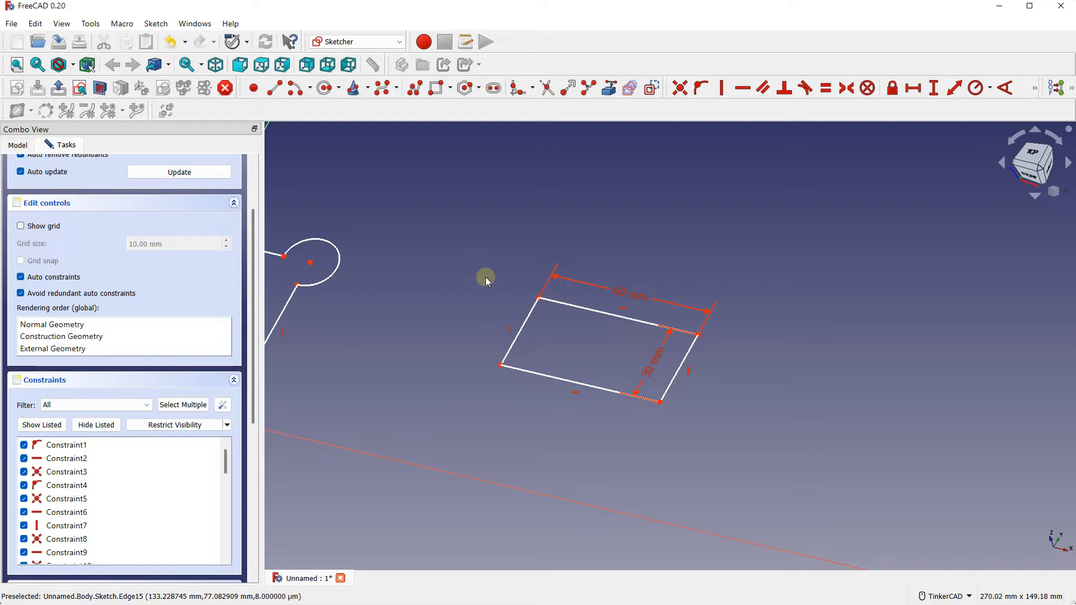
left_click_drag(448, 229, 748, 465)
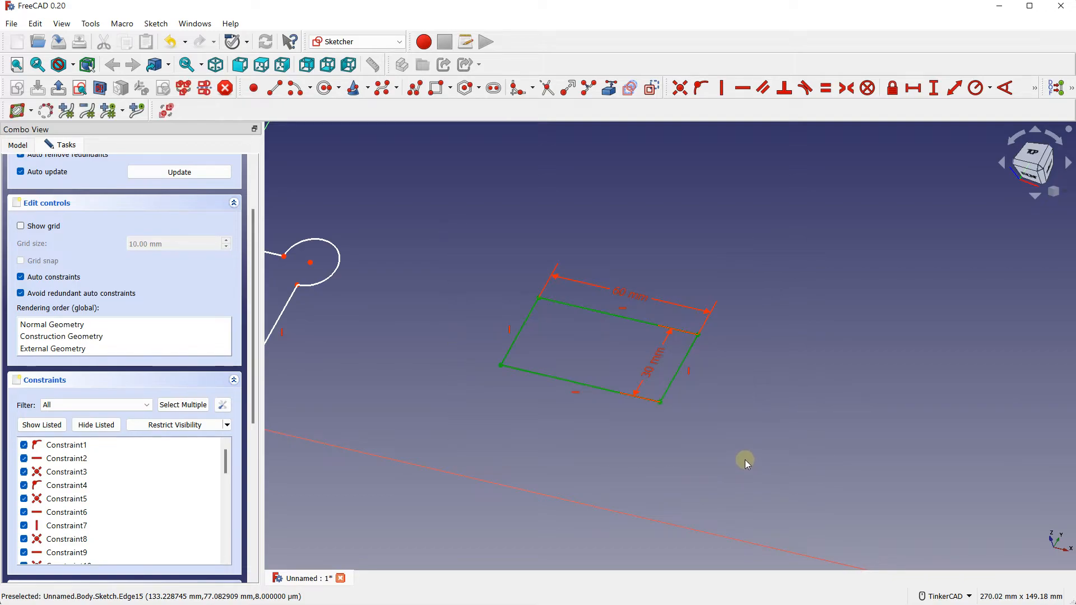
key("Delete")
mouse_move(547, 314)
right_mouse_down()
mouse_move(476, 368)
mouse_move(542, 379)
mouse_move(523, 390)
right_mouse_up()
middle_click_drag(323, 358, 468, 280)
scroll(466, 284, "up", 3)
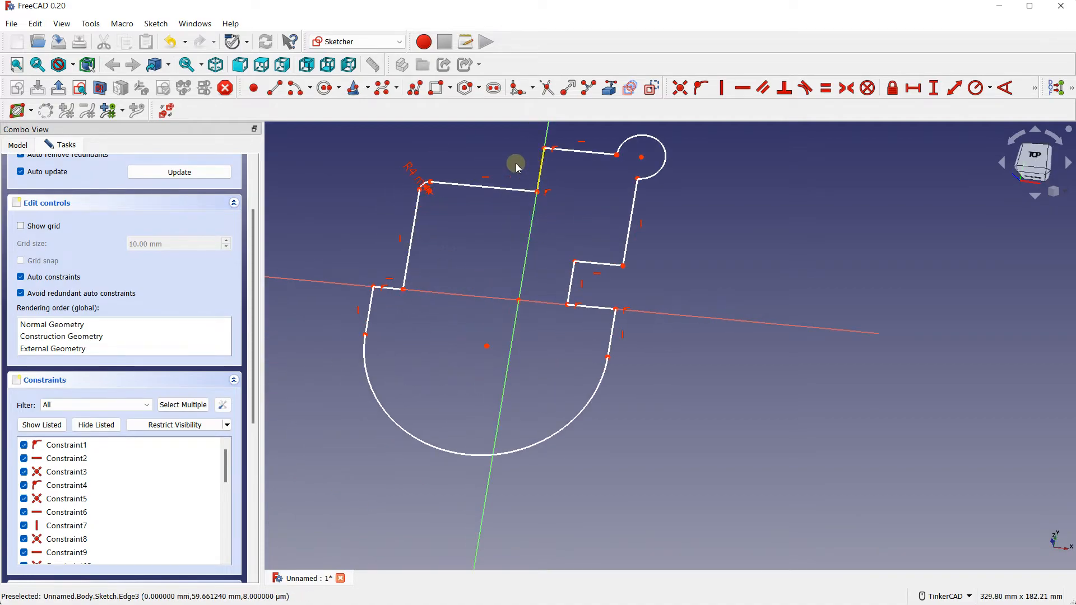
Step: Finish editing the outline sketch and close it
scroll(409, 200, "up", 3)
scroll(410, 200, "down", 4)
mouse_move(437, 276)
right_mouse_down()
mouse_move(427, 234)
mouse_move(451, 240)
mouse_move(425, 237)
right_mouse_up()
left_click_drag(251, 243, 250, 188)
left_click(124, 174)
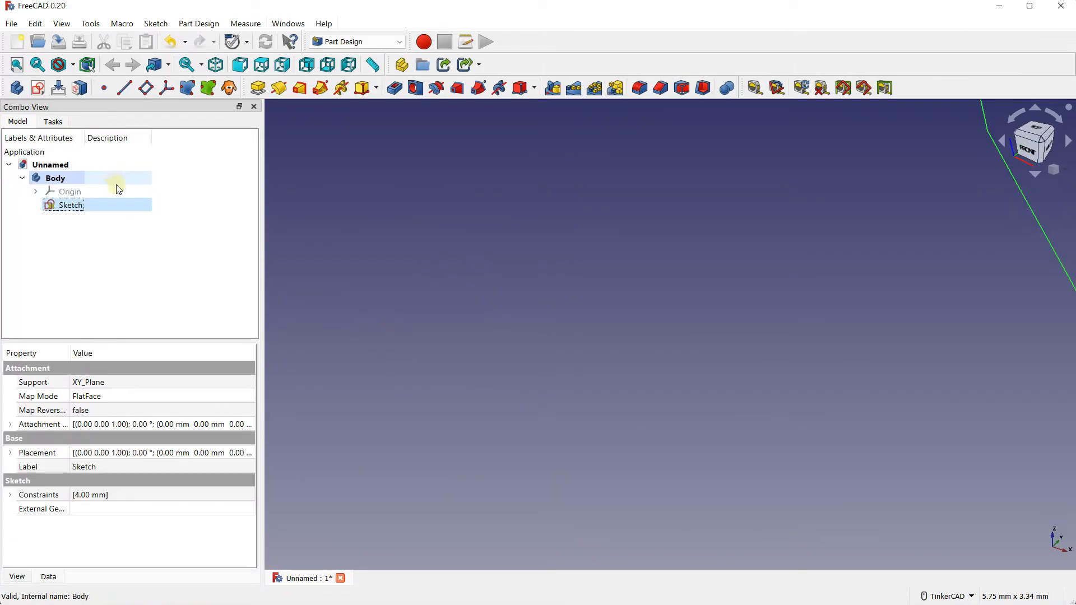
Step: Pad the closed outline sketch to a length of 20 mm along the sketch normal
scroll(711, 231, "down", 15)
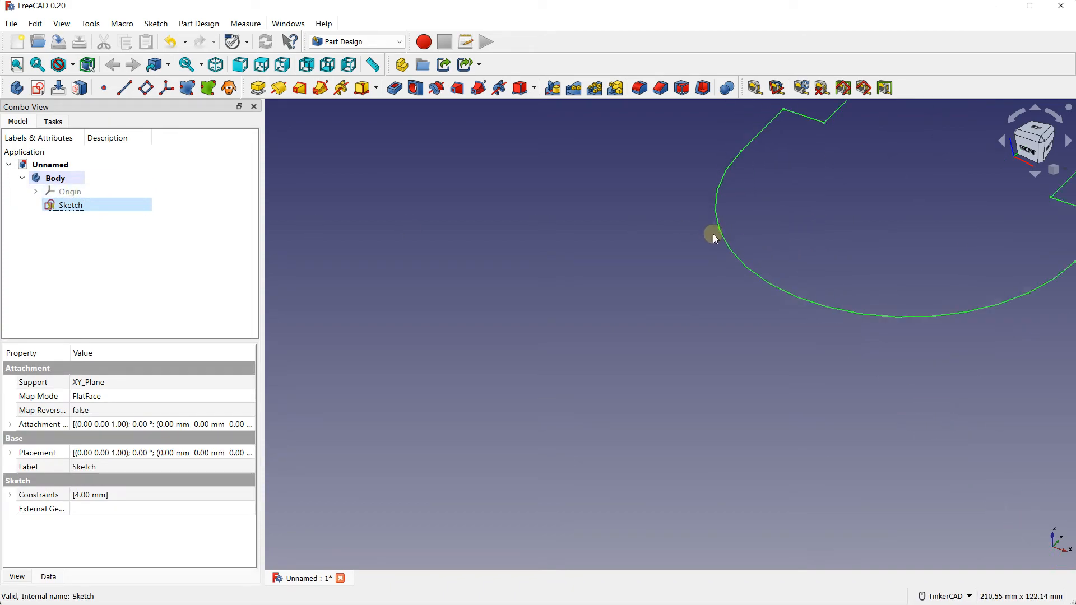
middle_click_drag(783, 217, 599, 300)
scroll(598, 300, "up", 3)
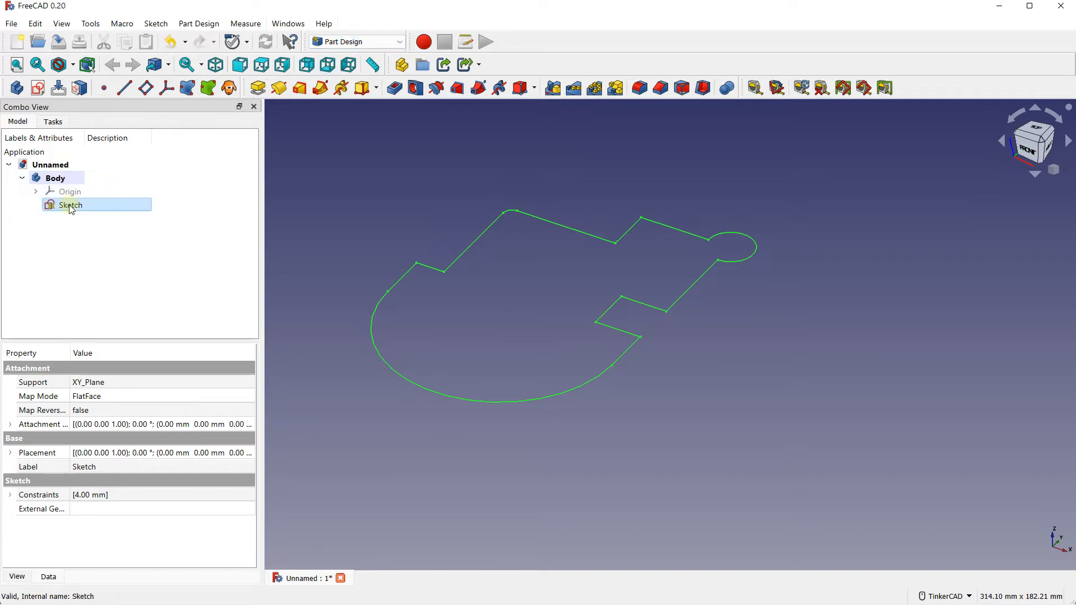
left_click(53, 121)
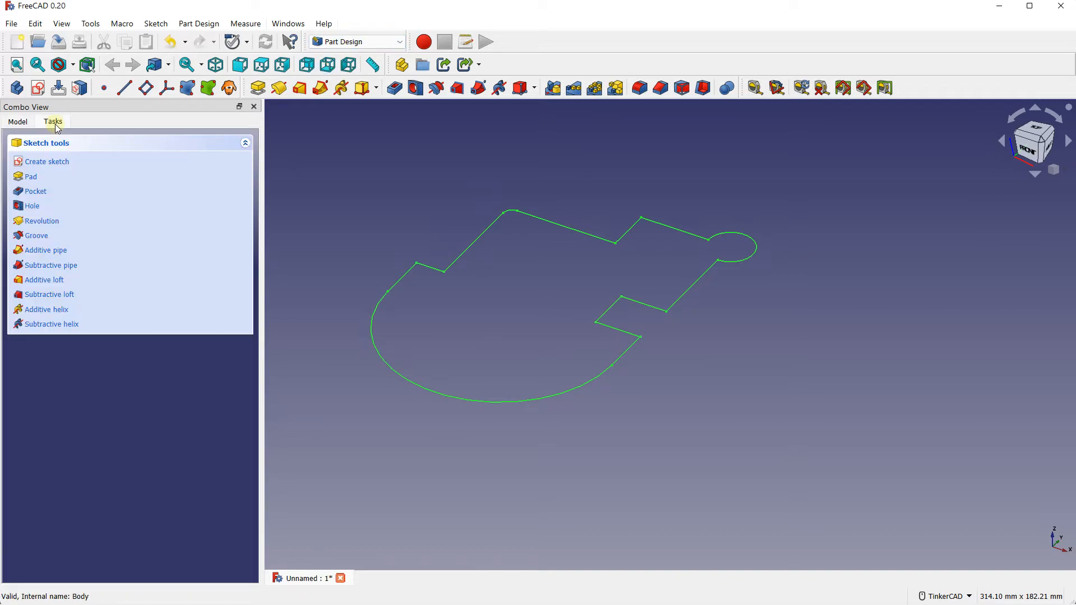
left_click(259, 87)
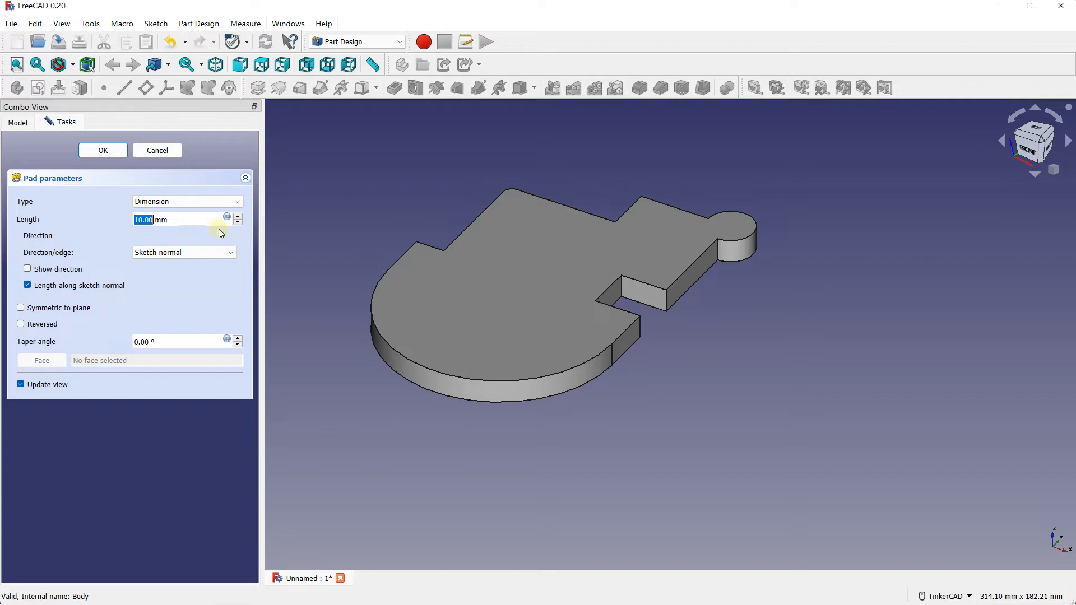
left_click(238, 216)
left_click(238, 217)
left_click(238, 216)
left_click(238, 217)
left_click(238, 217)
left_click(238, 216)
left_click(238, 217)
left_click(239, 217)
left_click(239, 217)
left_click(238, 216)
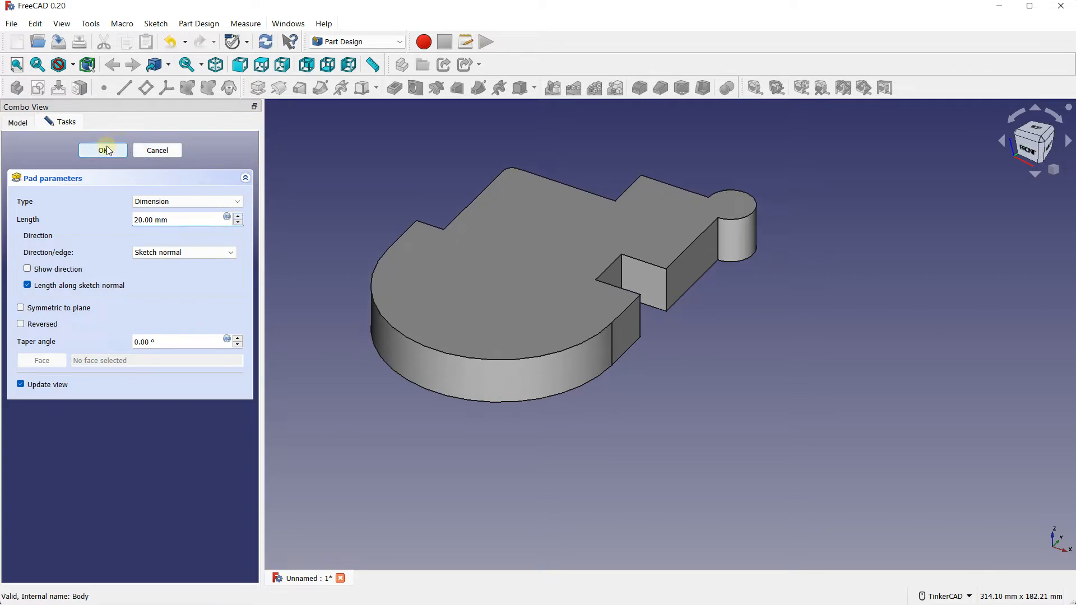
left_click(103, 150)
Step: Start a new sketch on the pad's upper face and turn on the 10 mm grid with grid snap
right_click_drag(339, 290, 440, 331)
middle_click_drag(439, 331, 499, 434)
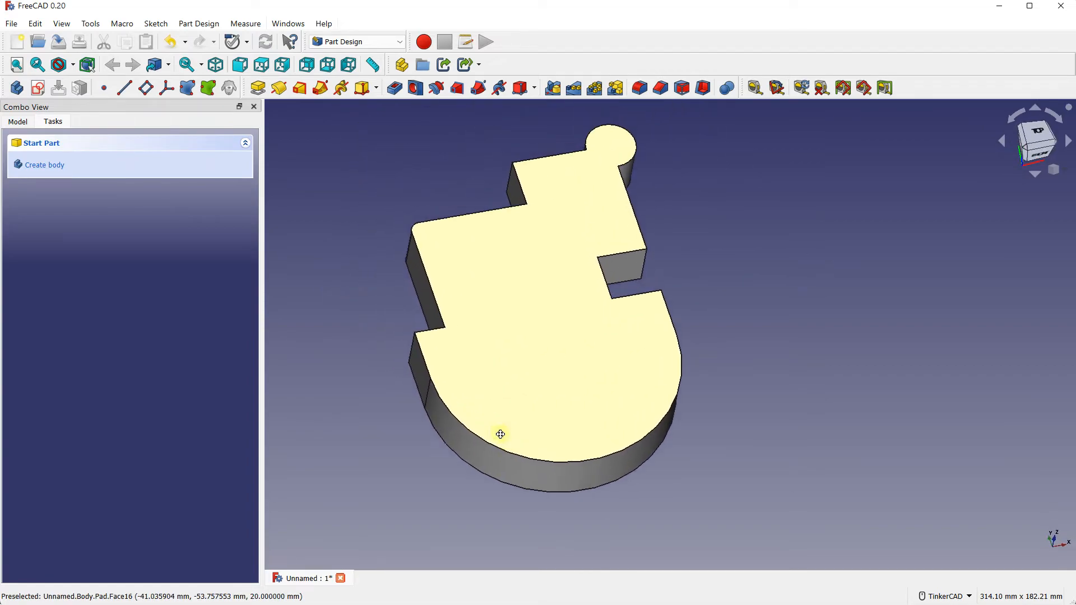
left_click(518, 264)
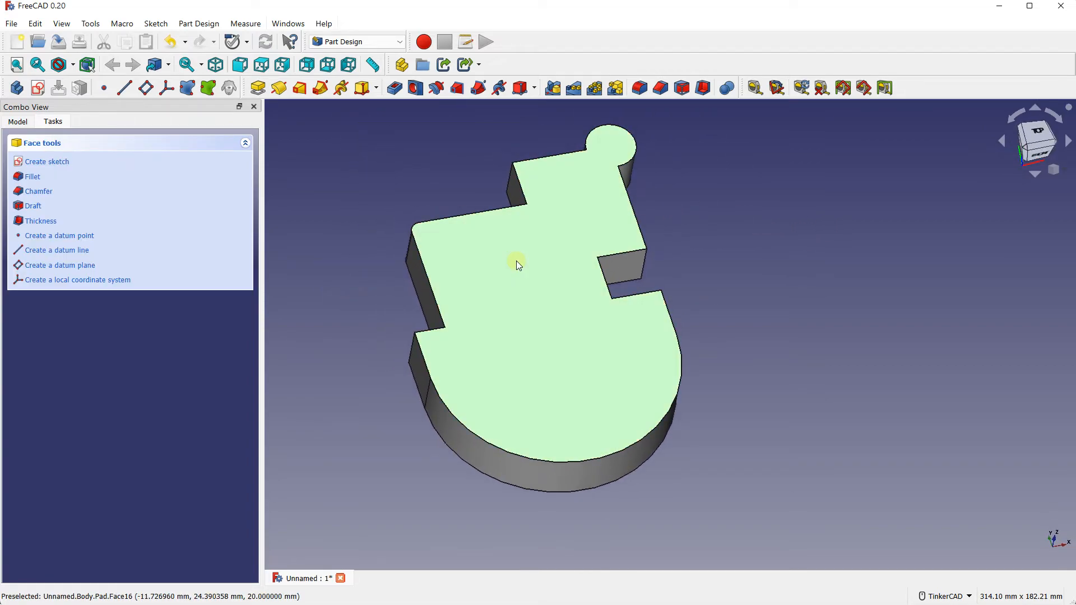
left_click(40, 162)
middle_click_drag(567, 224, 466, 223)
scroll(468, 224, "up", 2)
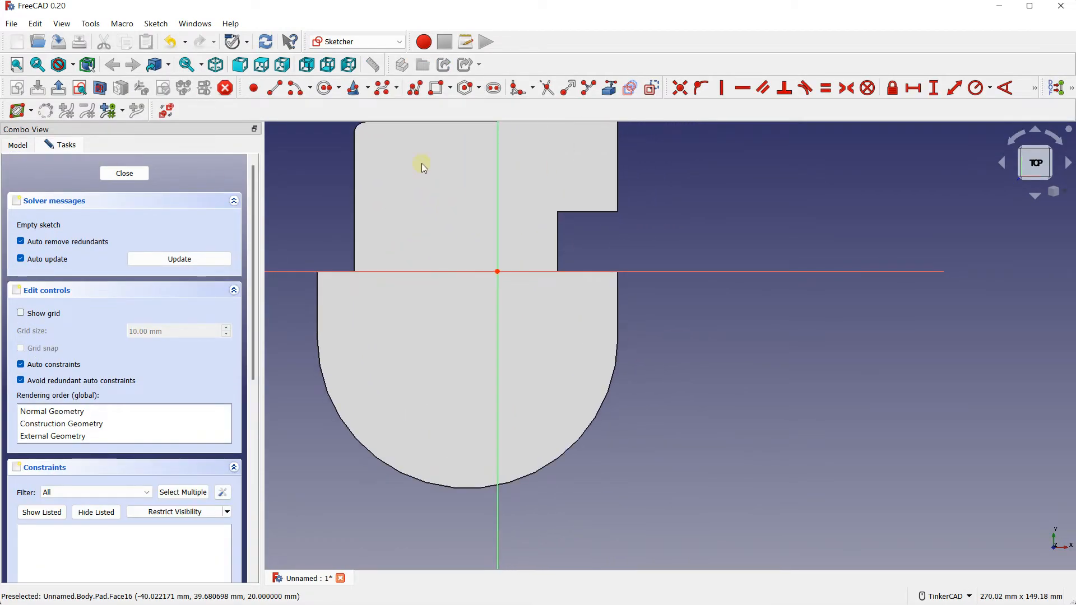
mouse_move(461, 156)
middle_mouse_down()
mouse_move(466, 261)
mouse_move(444, 271)
middle_mouse_up()
left_click(35, 316)
middle_click_drag(312, 345, 485, 221)
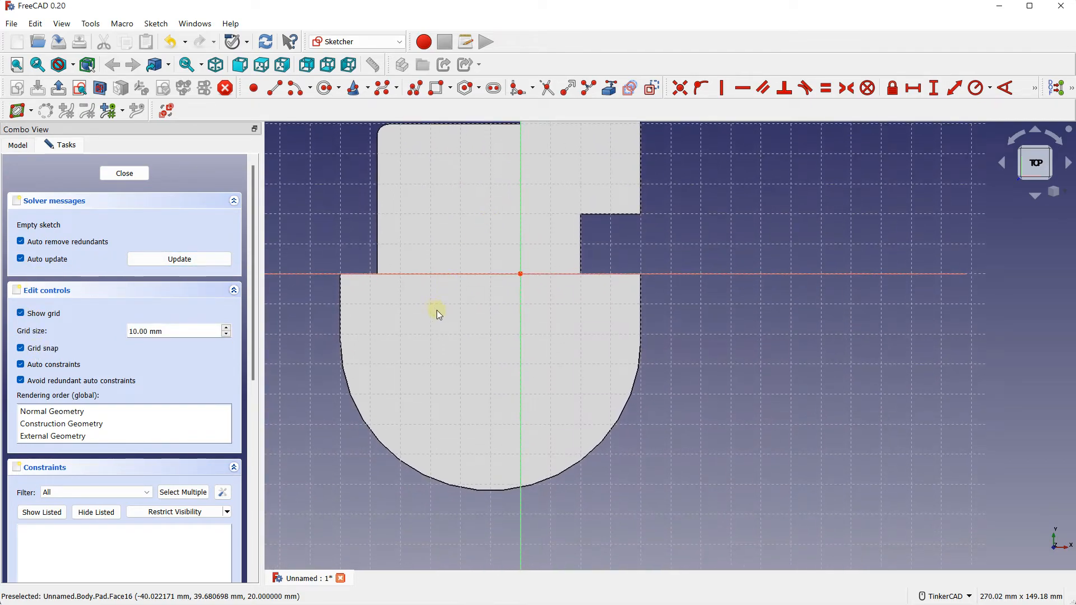
middle_click_drag(435, 312, 412, 223)
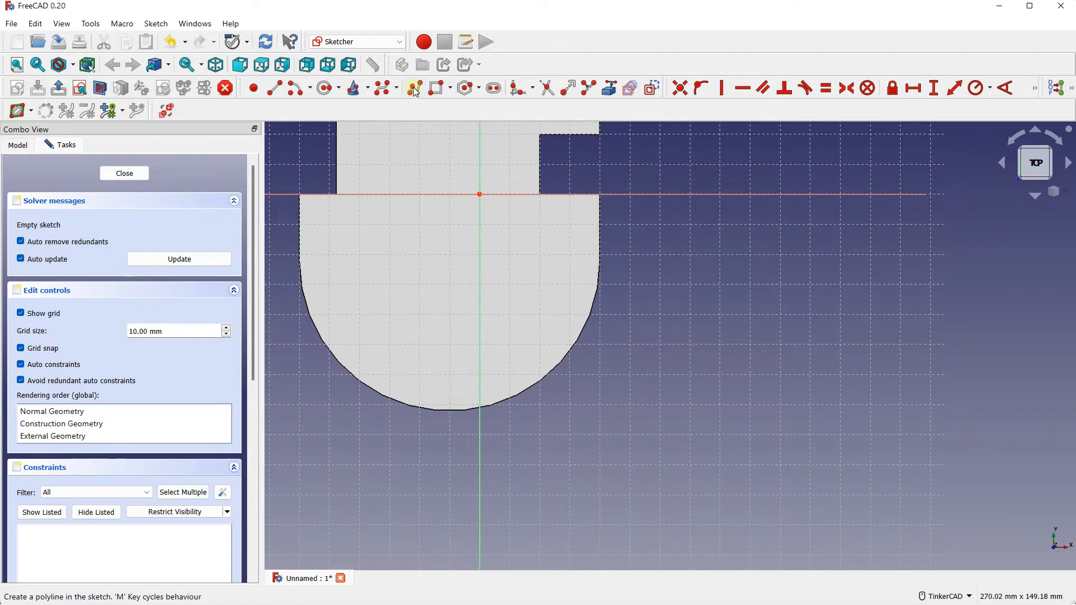
Step: Sketch a closed half-disc in the rounded end from a horizontal line about 60 mm long and a centre-point arc below it, and close the sketch
left_click(274, 88)
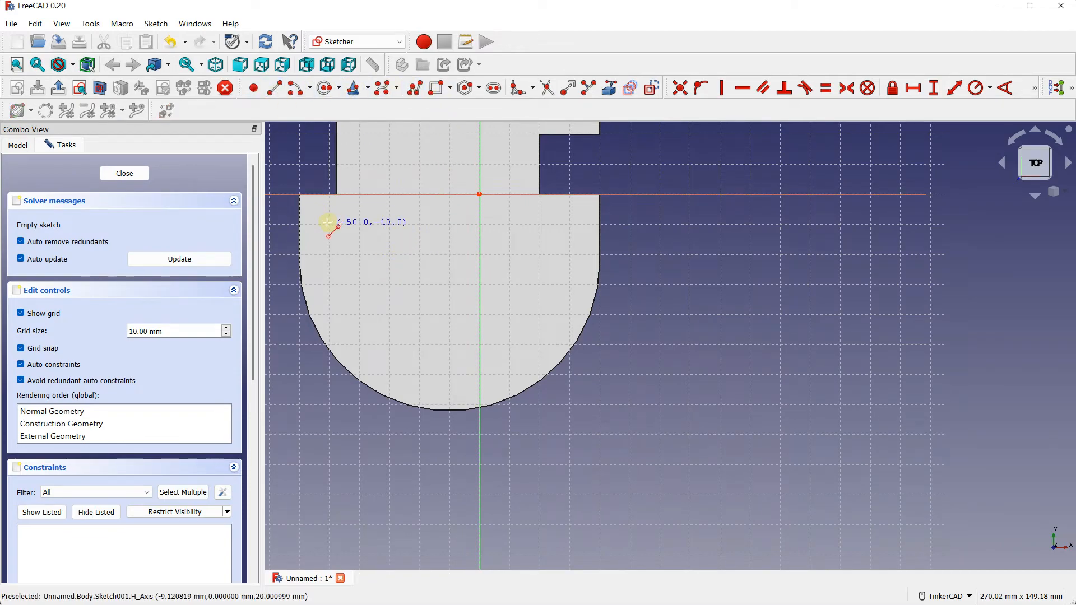
left_click(539, 255)
left_click(309, 88)
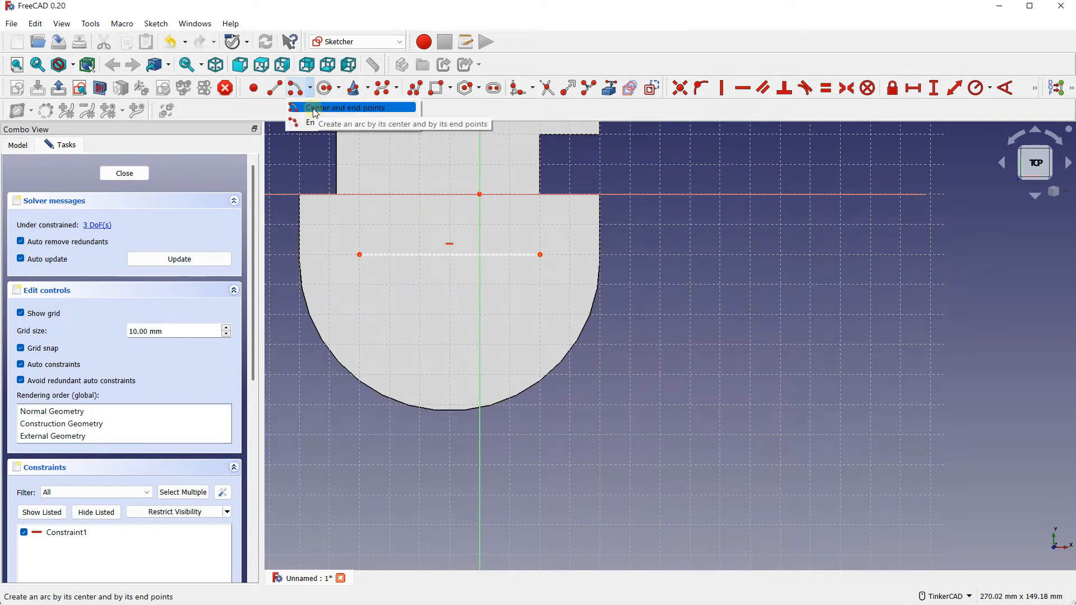
left_click(315, 108)
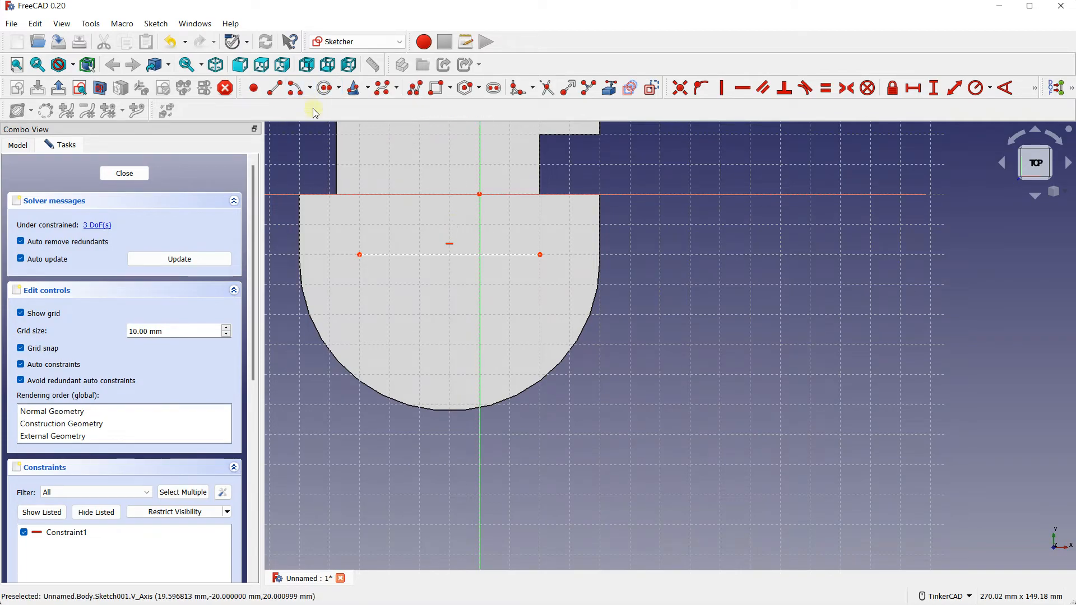
left_click(449, 254)
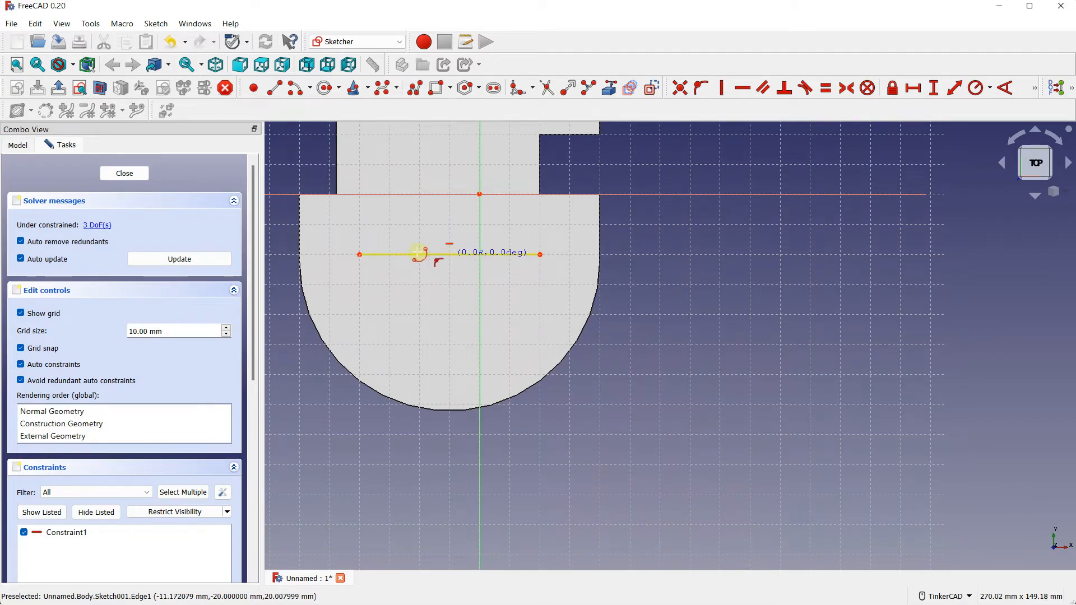
left_click(360, 255)
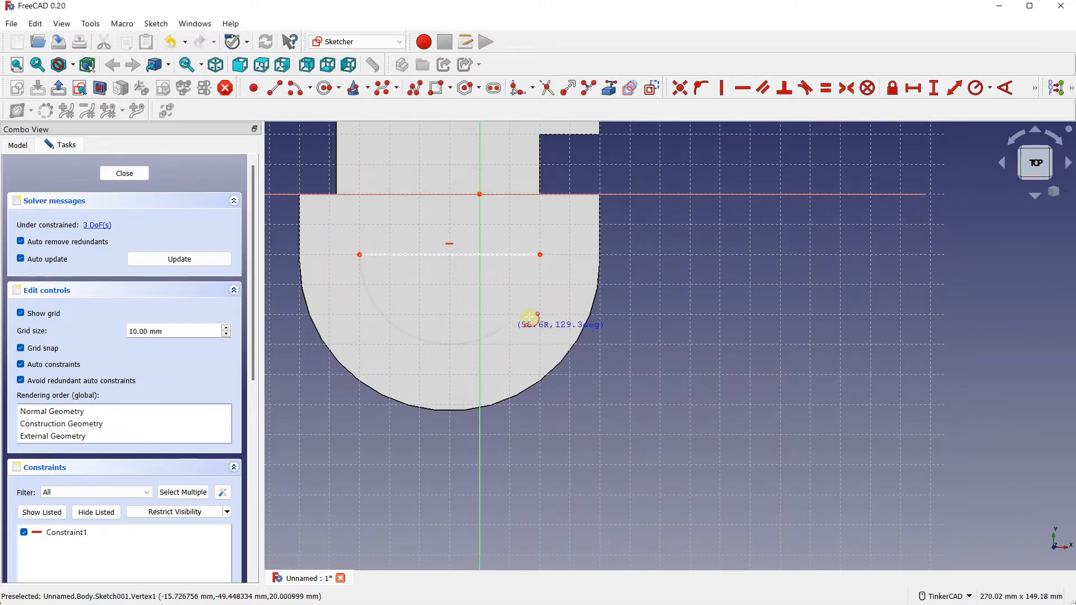
left_click(540, 255)
middle_click_drag(540, 324, 497, 252)
left_click(124, 173)
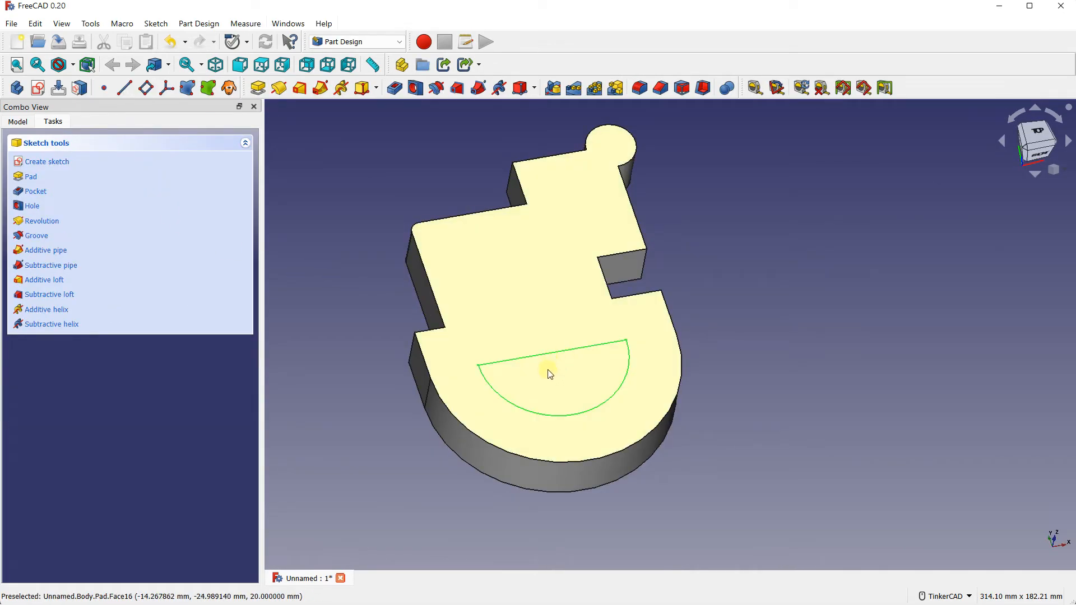
left_click(21, 122)
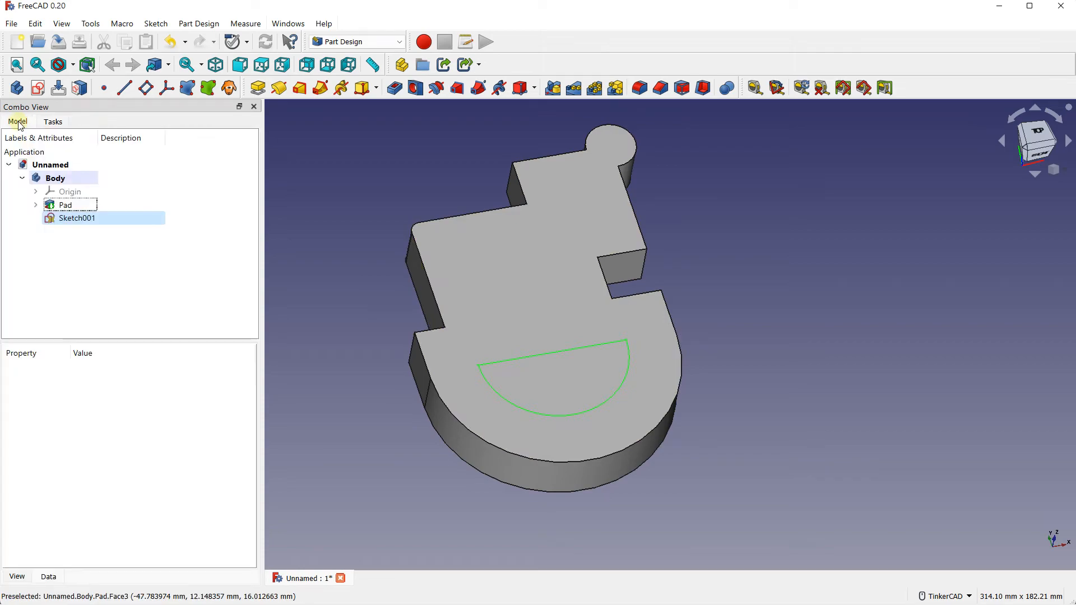
left_click(65, 218)
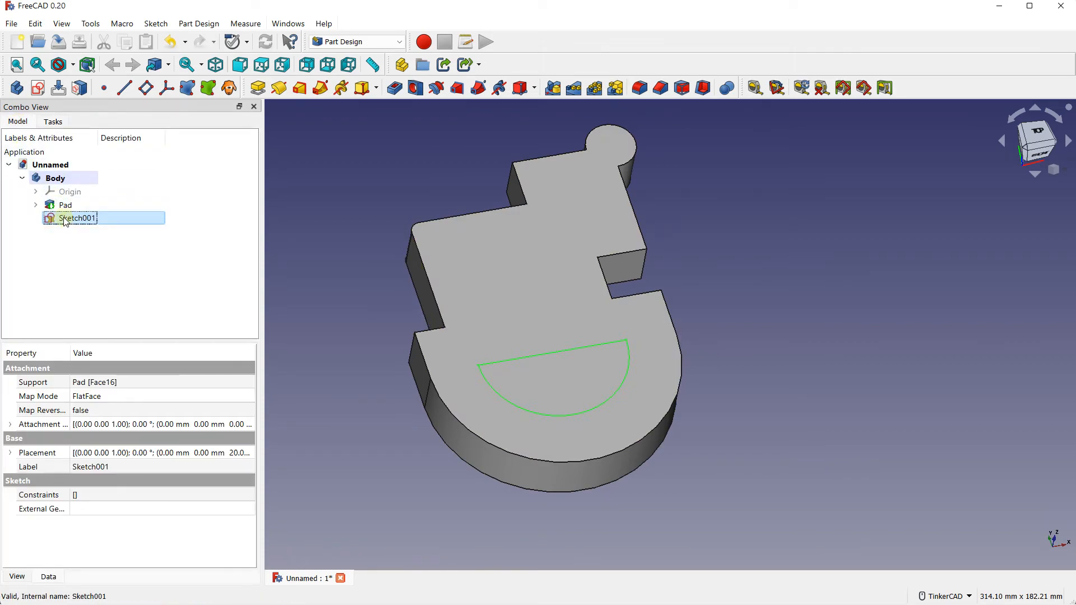
left_click(53, 122)
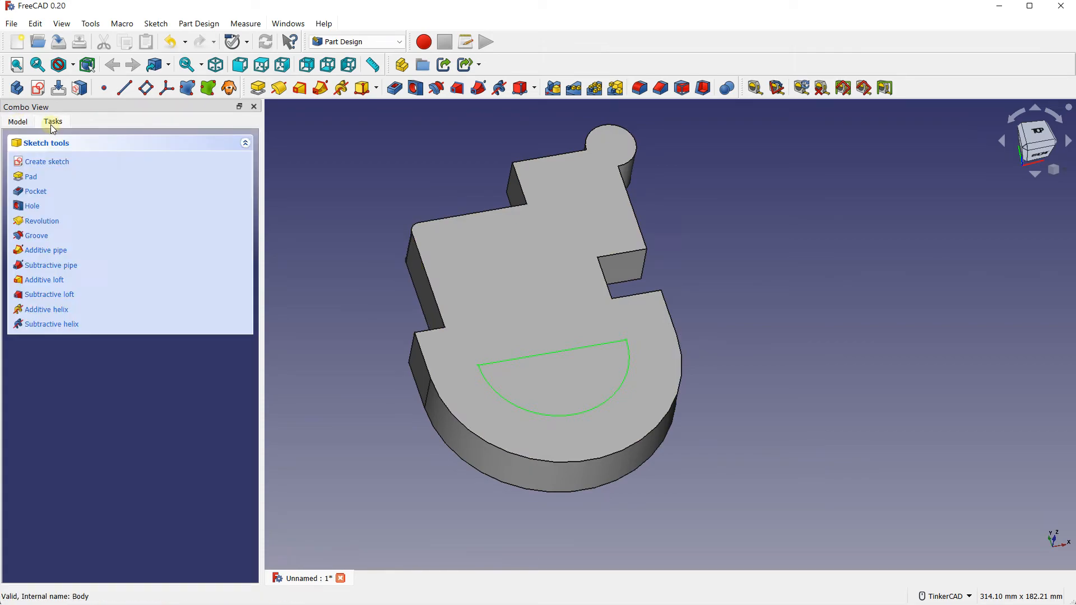
left_click(32, 178)
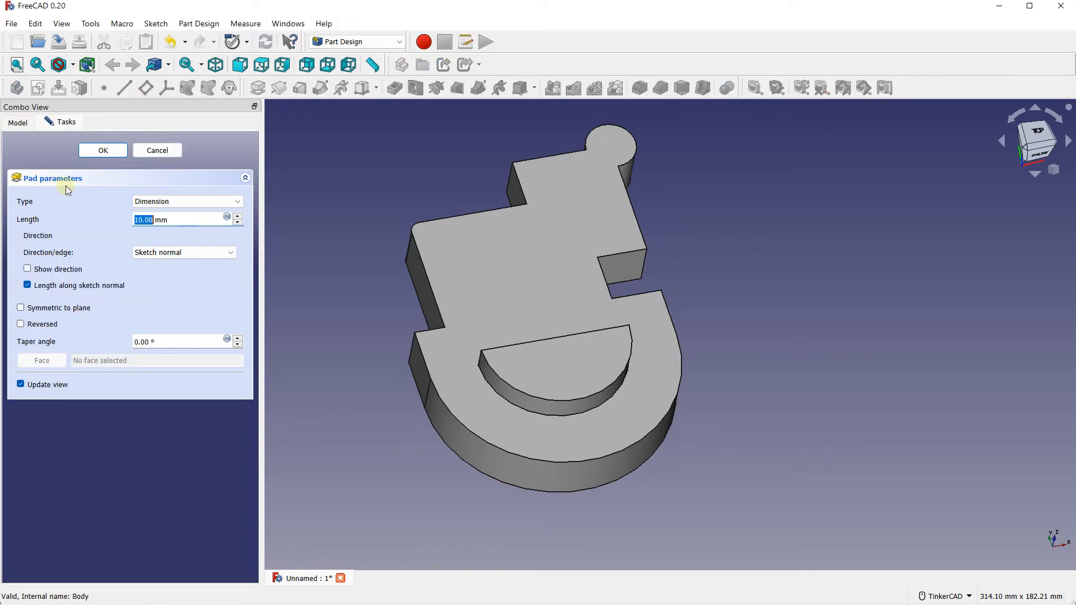
left_click(155, 151)
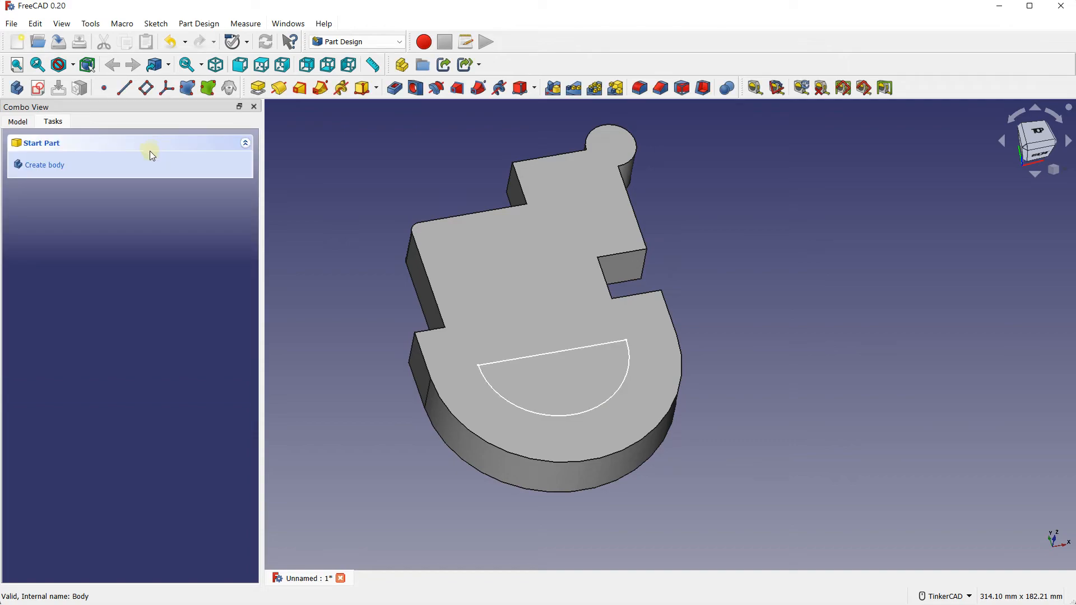
Step: Cut the half-disc sketch through the body as a Pocket of type Through all
left_click(48, 164)
left_click(64, 218)
left_click(50, 122)
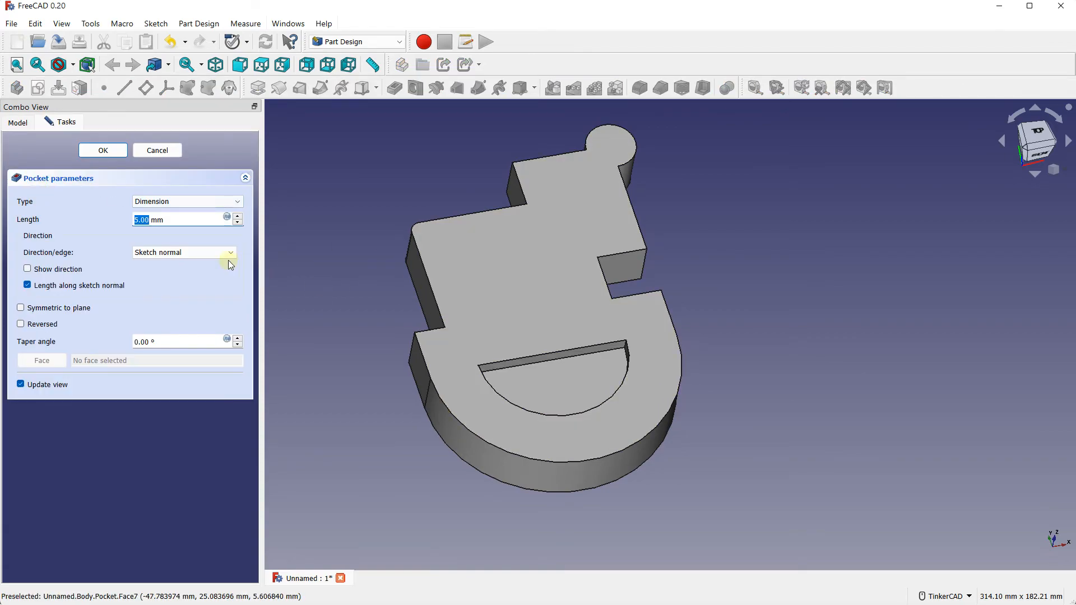
left_click(235, 203)
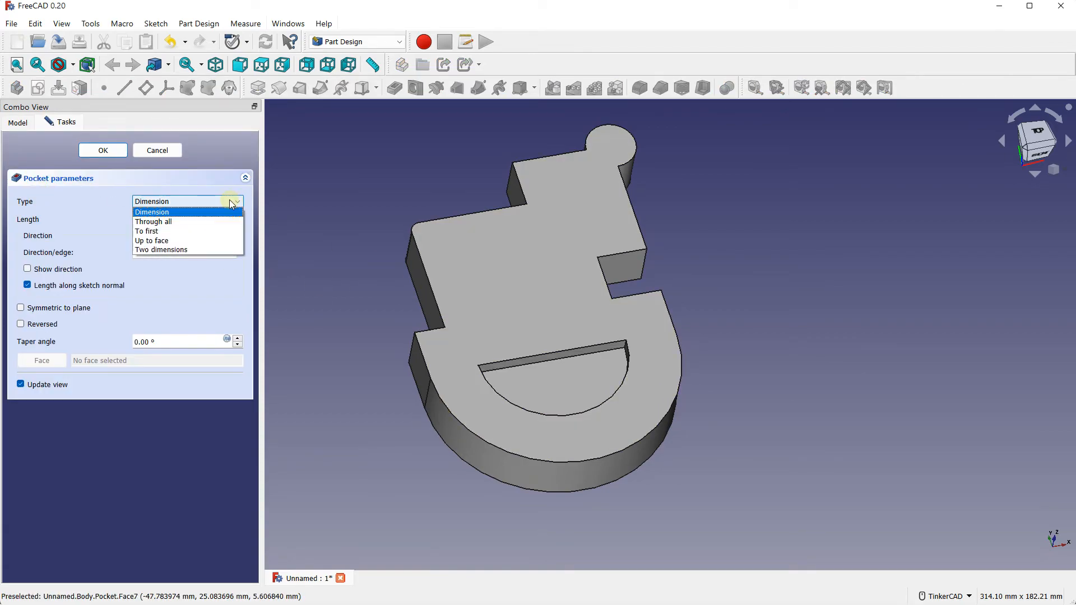
left_click(172, 226)
right_click_drag(586, 404, 463, 372)
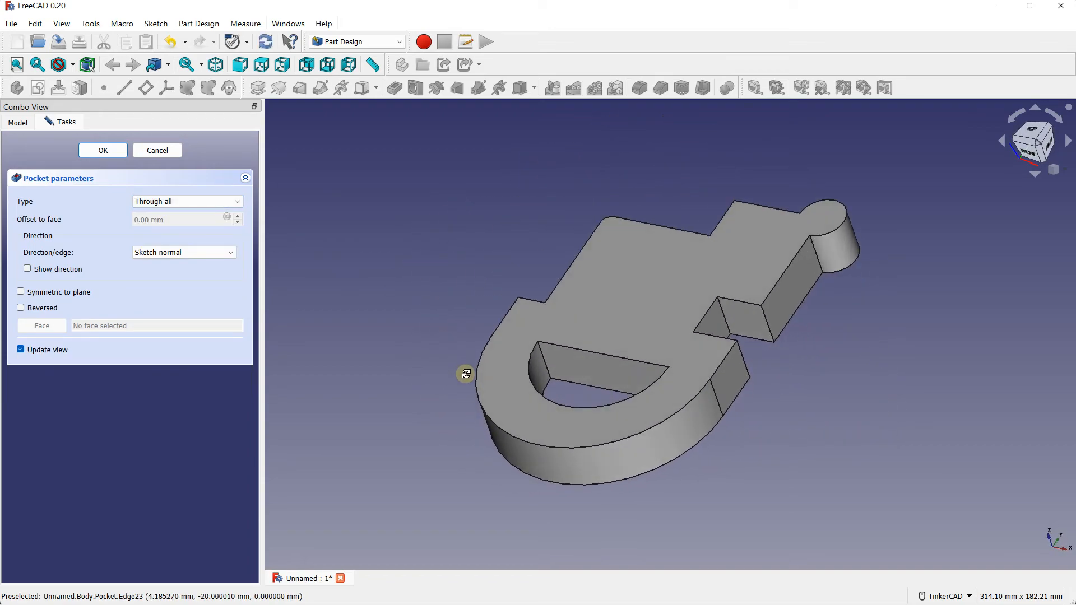
left_click(106, 152)
scroll(427, 284, "down", 4)
right_click_drag(451, 361, 450, 356)
left_click(430, 229)
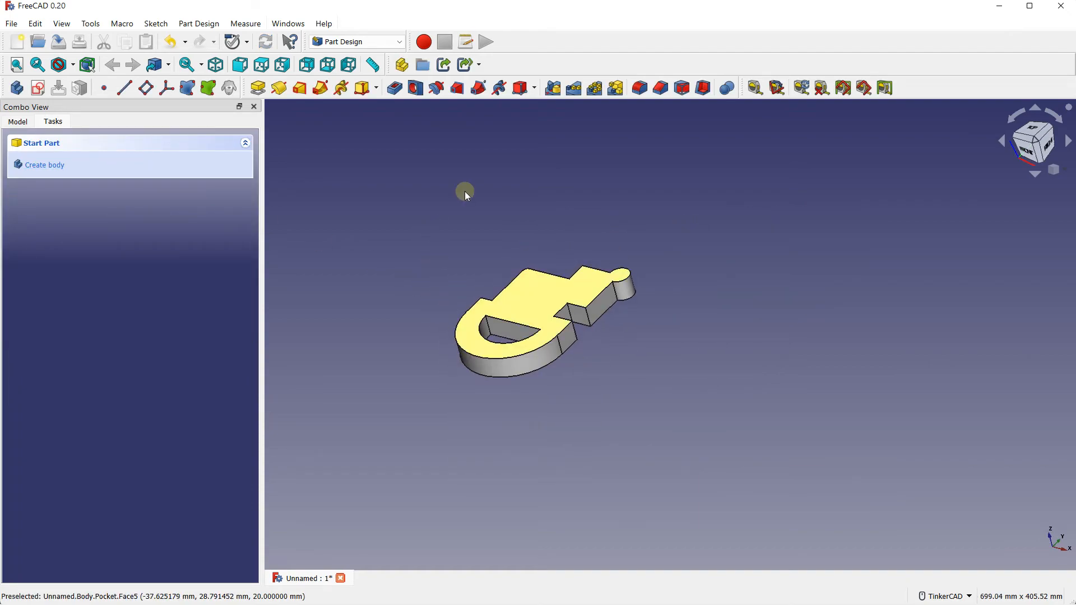
scroll(538, 269, "up", 3)
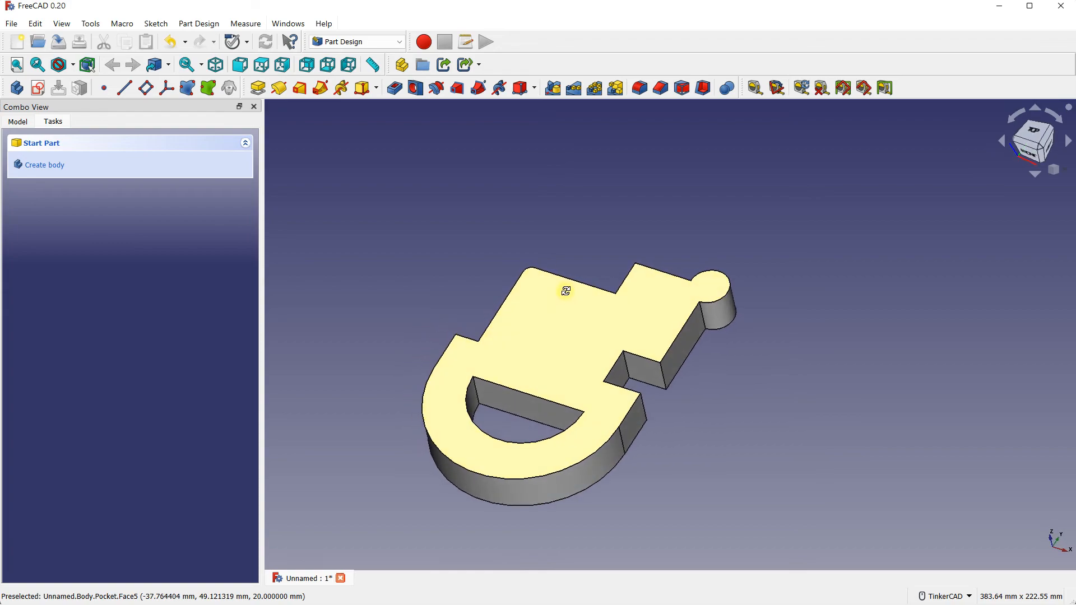
right_click_drag(541, 283, 540, 298)
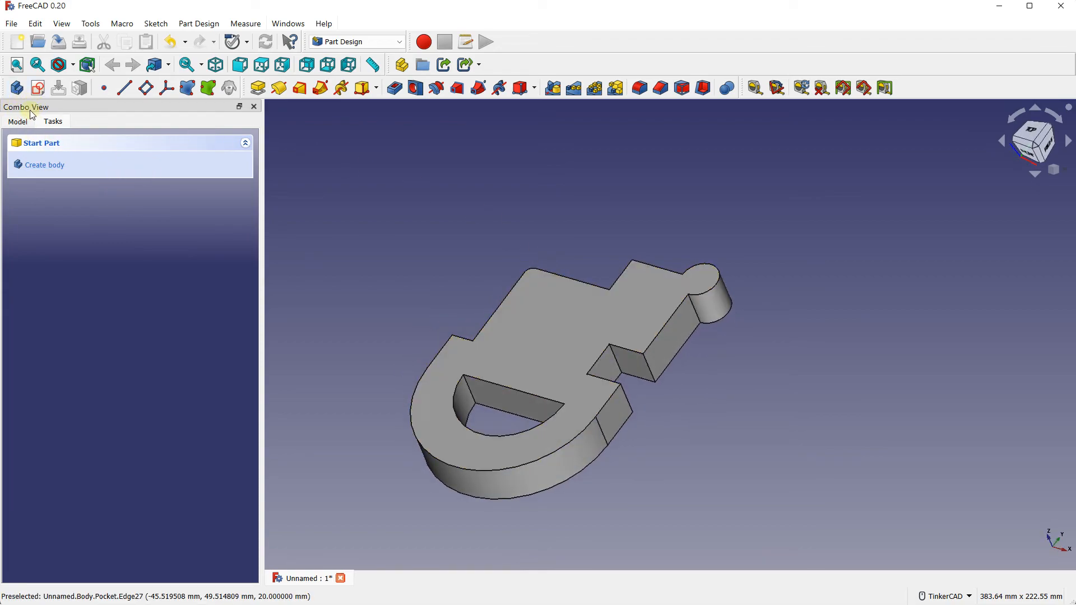
Step: Clear the face selection and start a new sketch on the body's XZ base plane
left_click(571, 315)
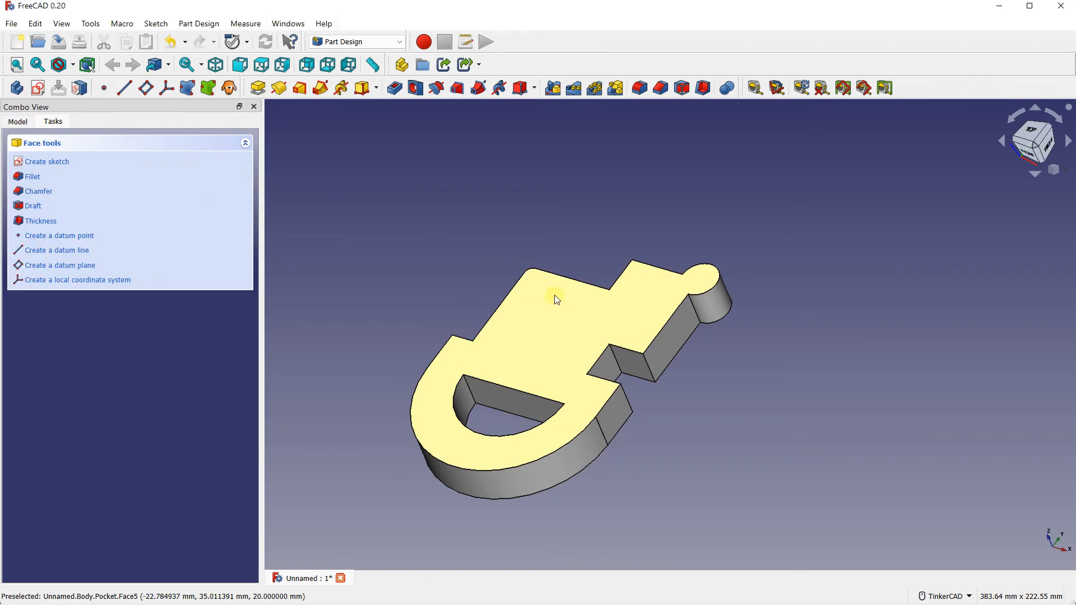
left_click(424, 254)
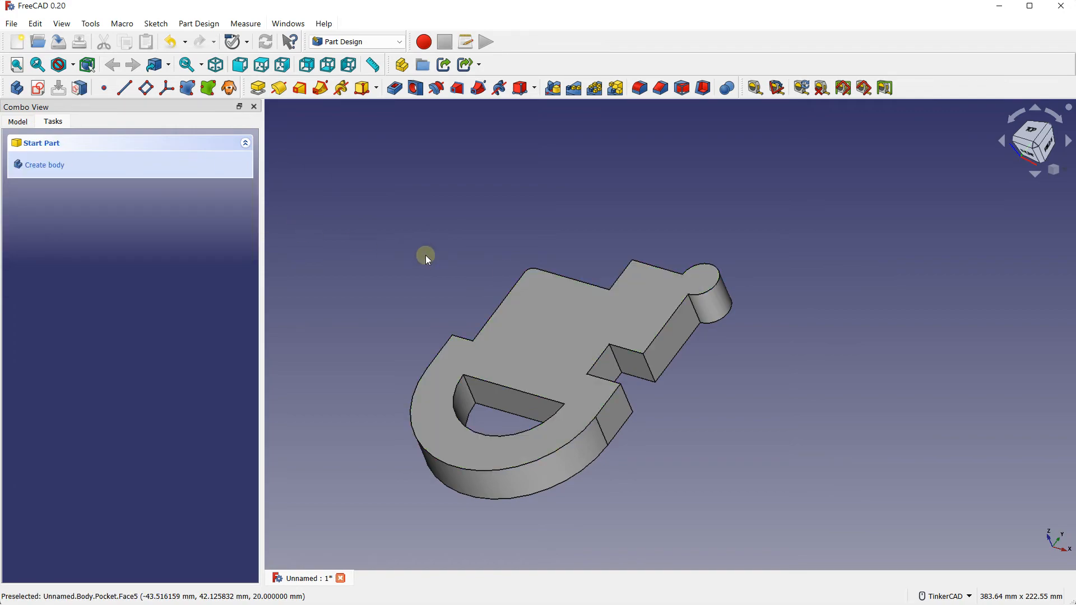
left_click(38, 89)
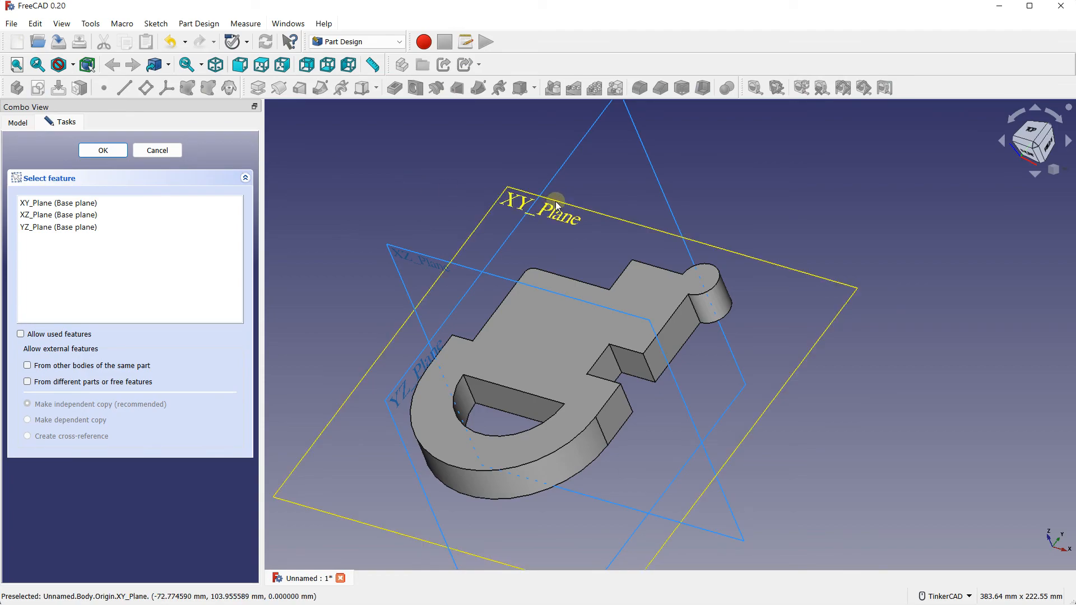
left_click(443, 249)
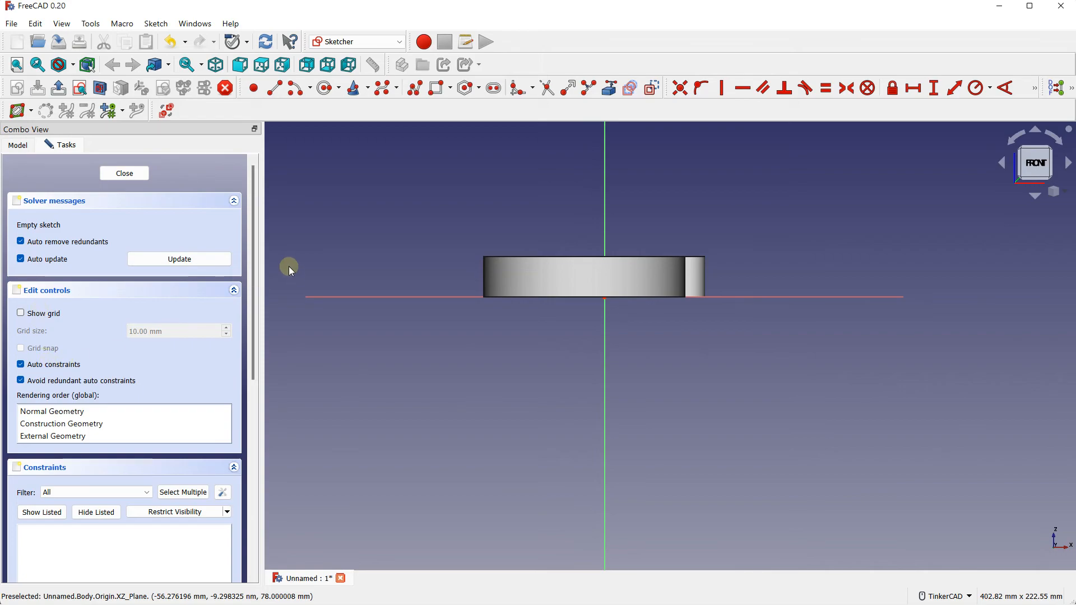
left_click_drag(255, 256, 259, 386)
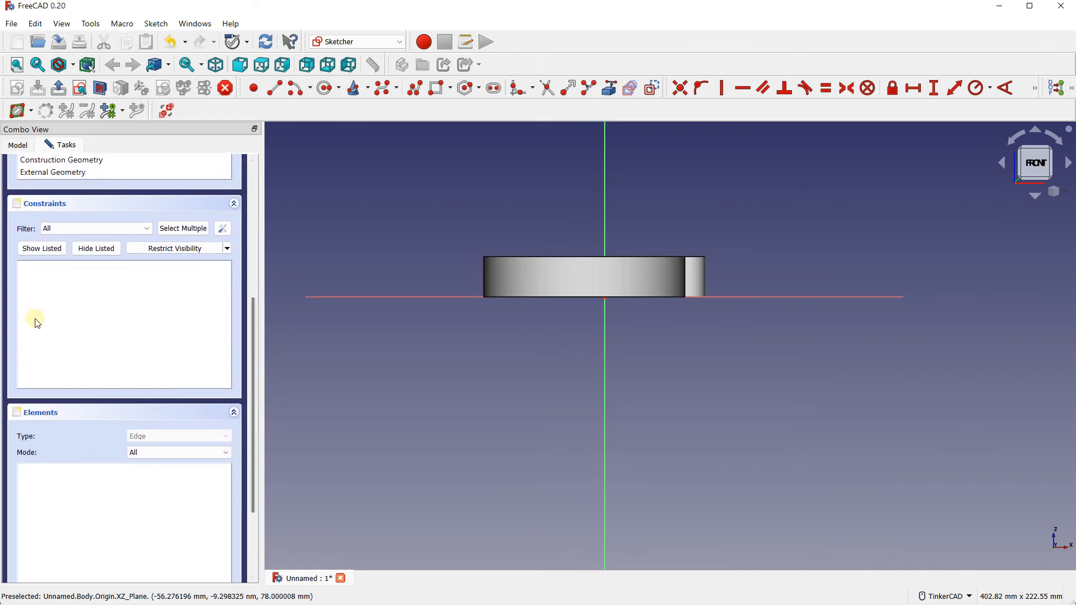
left_click_drag(255, 328, 324, 129)
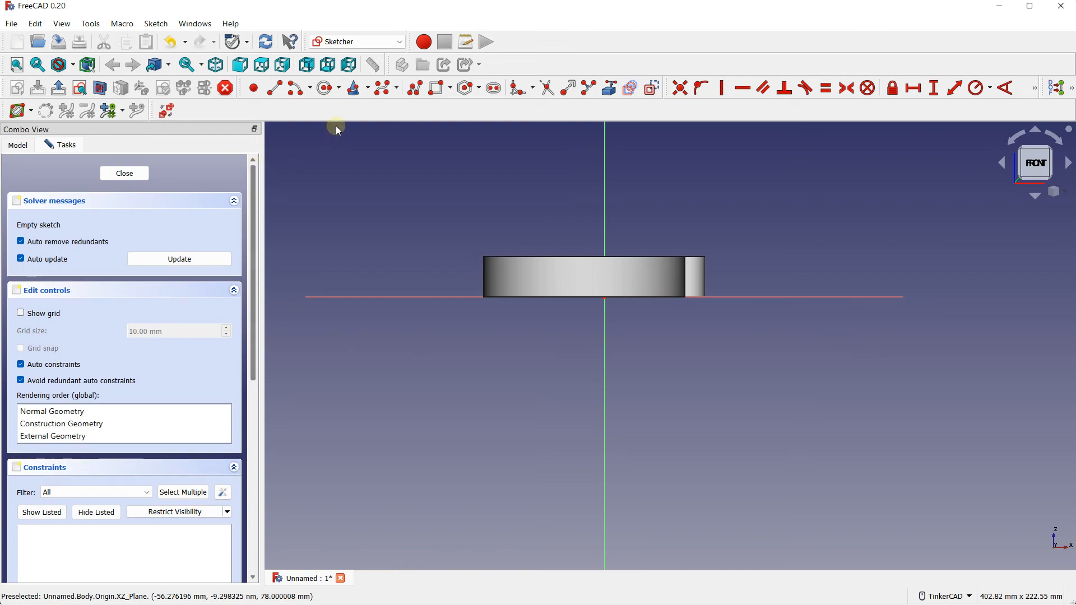
right_click_drag(758, 250, 751, 336)
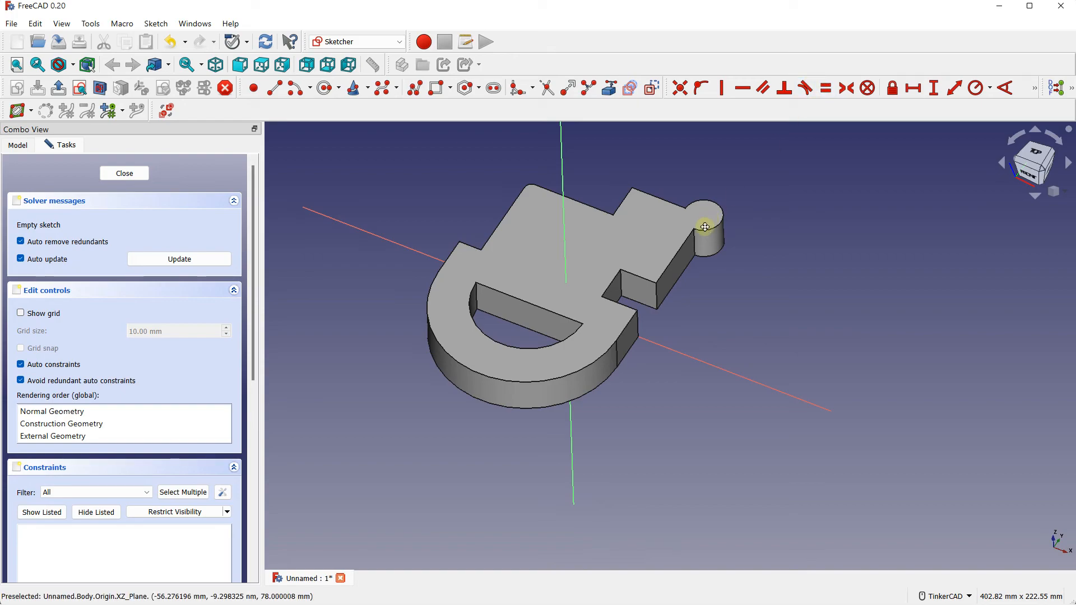
scroll(661, 263, "down", 3)
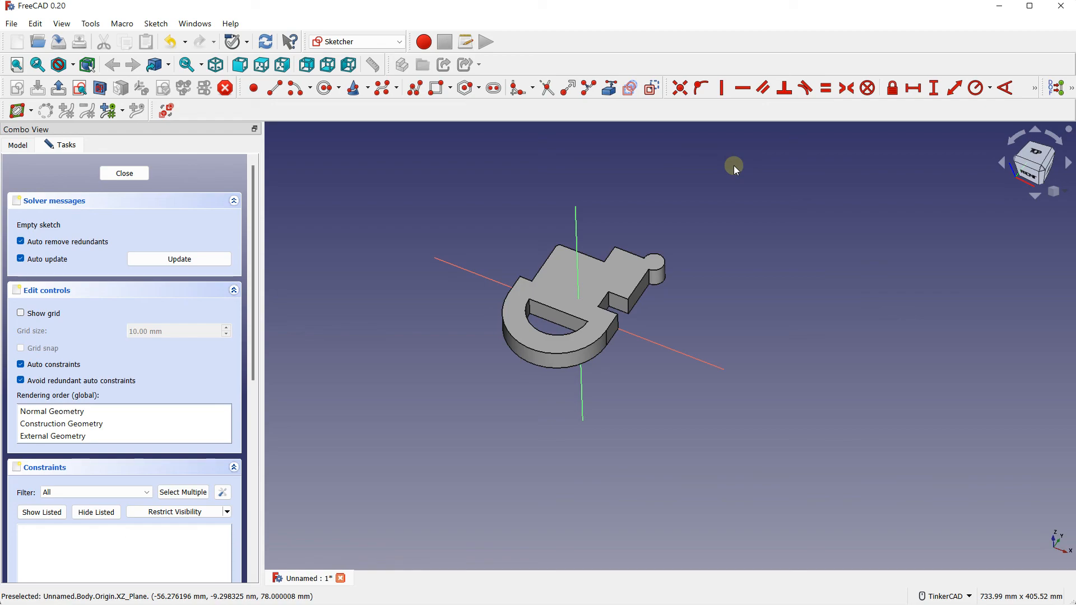
left_click(374, 44)
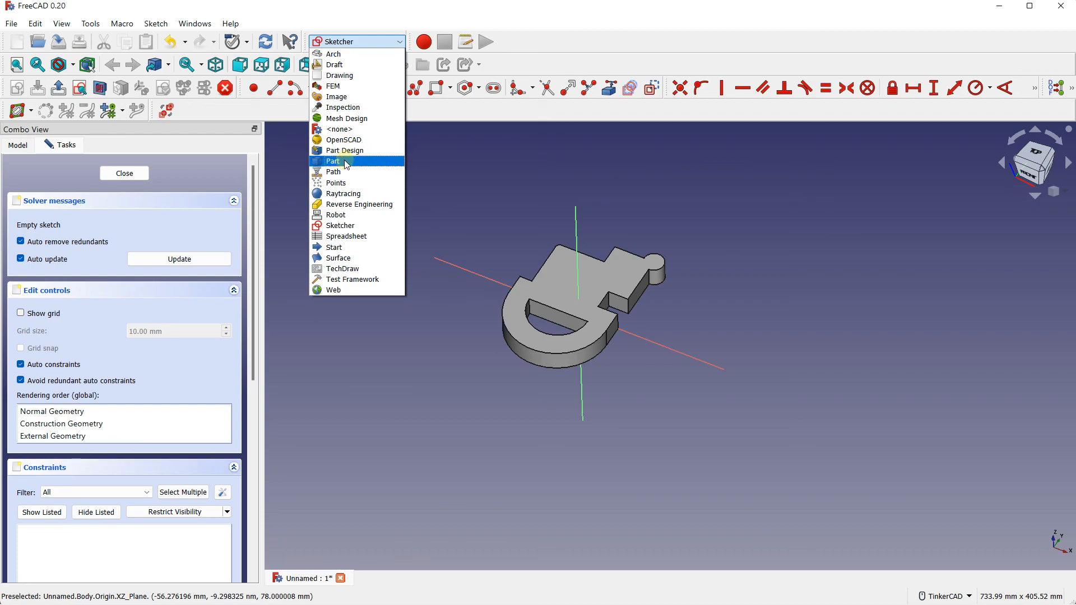
left_click(472, 170)
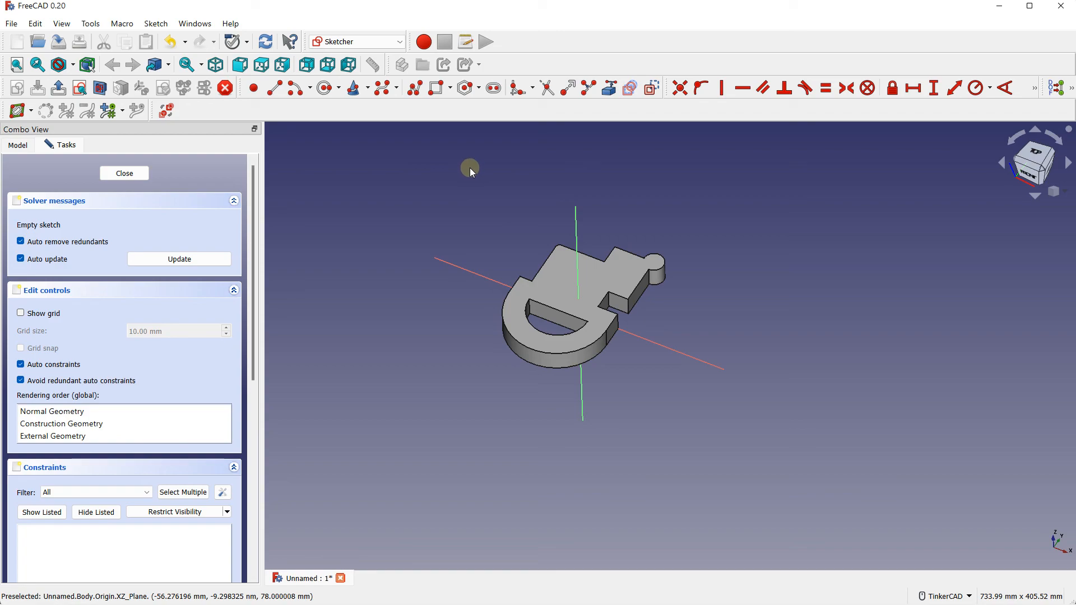
right_click_drag(468, 206, 495, 214)
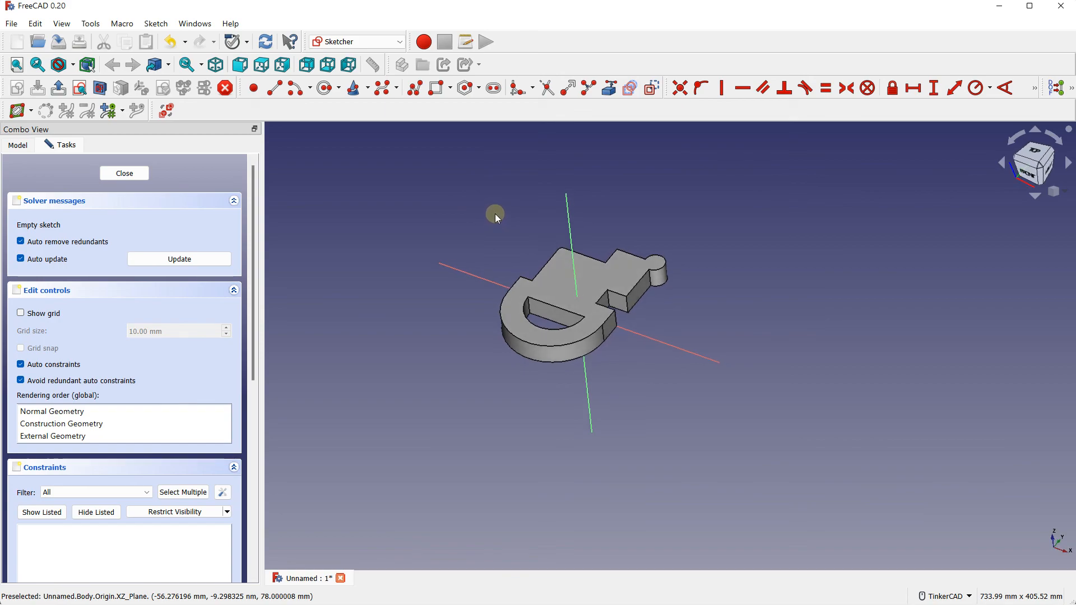